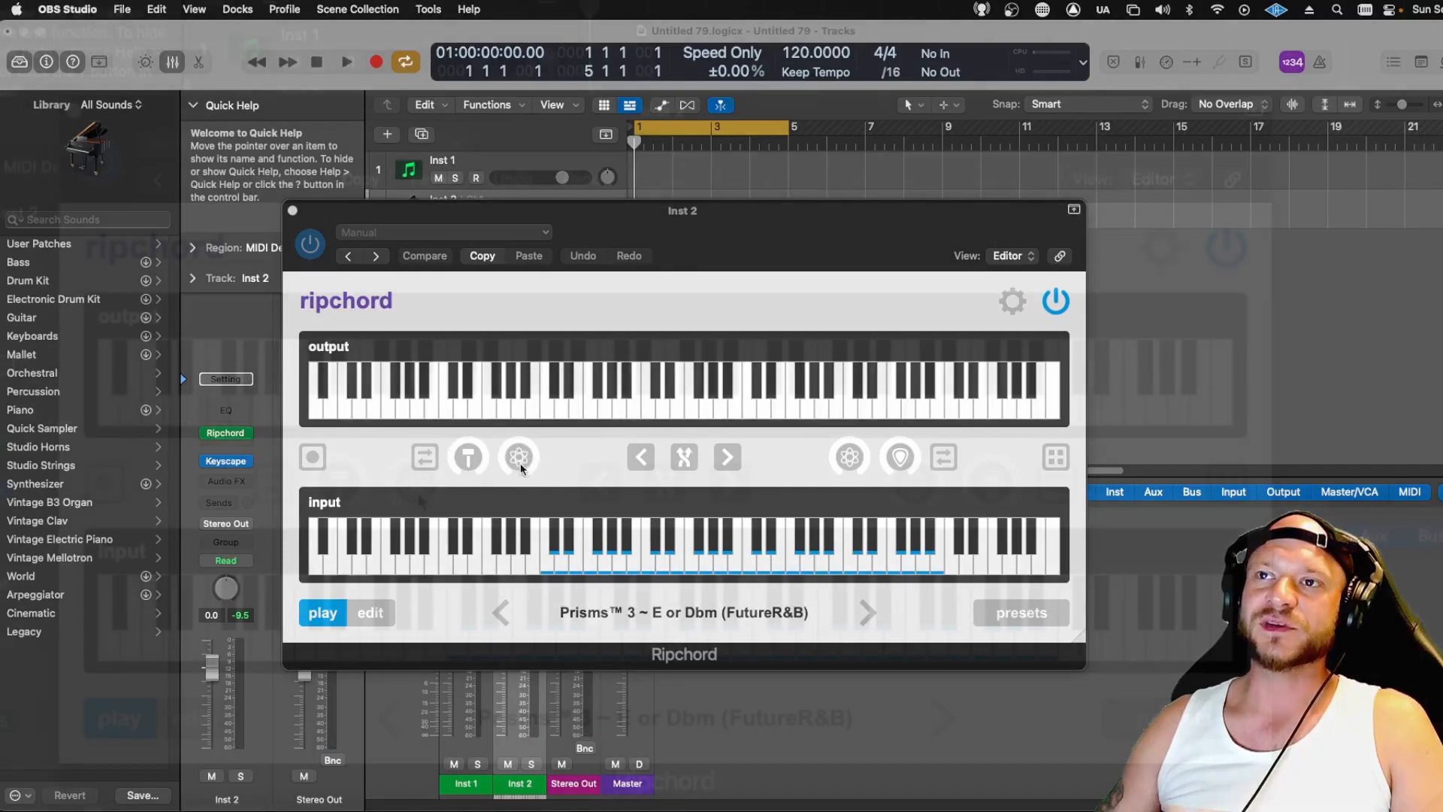
Try out Ripchord's chord velocity variance and velocity depth by raising each setting
drag(520, 463, 523, 425)
drag(423, 435, 426, 416)
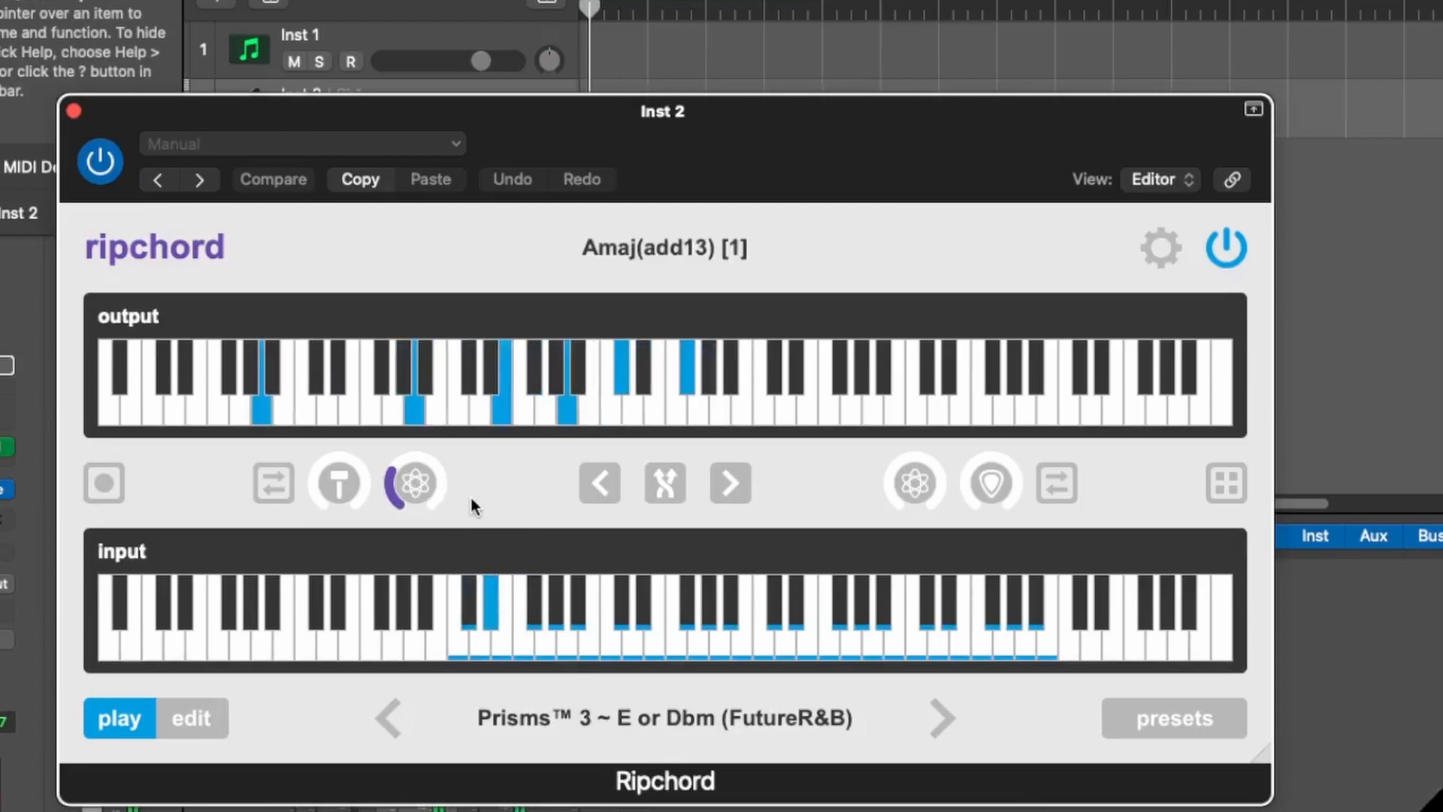
click(345, 490)
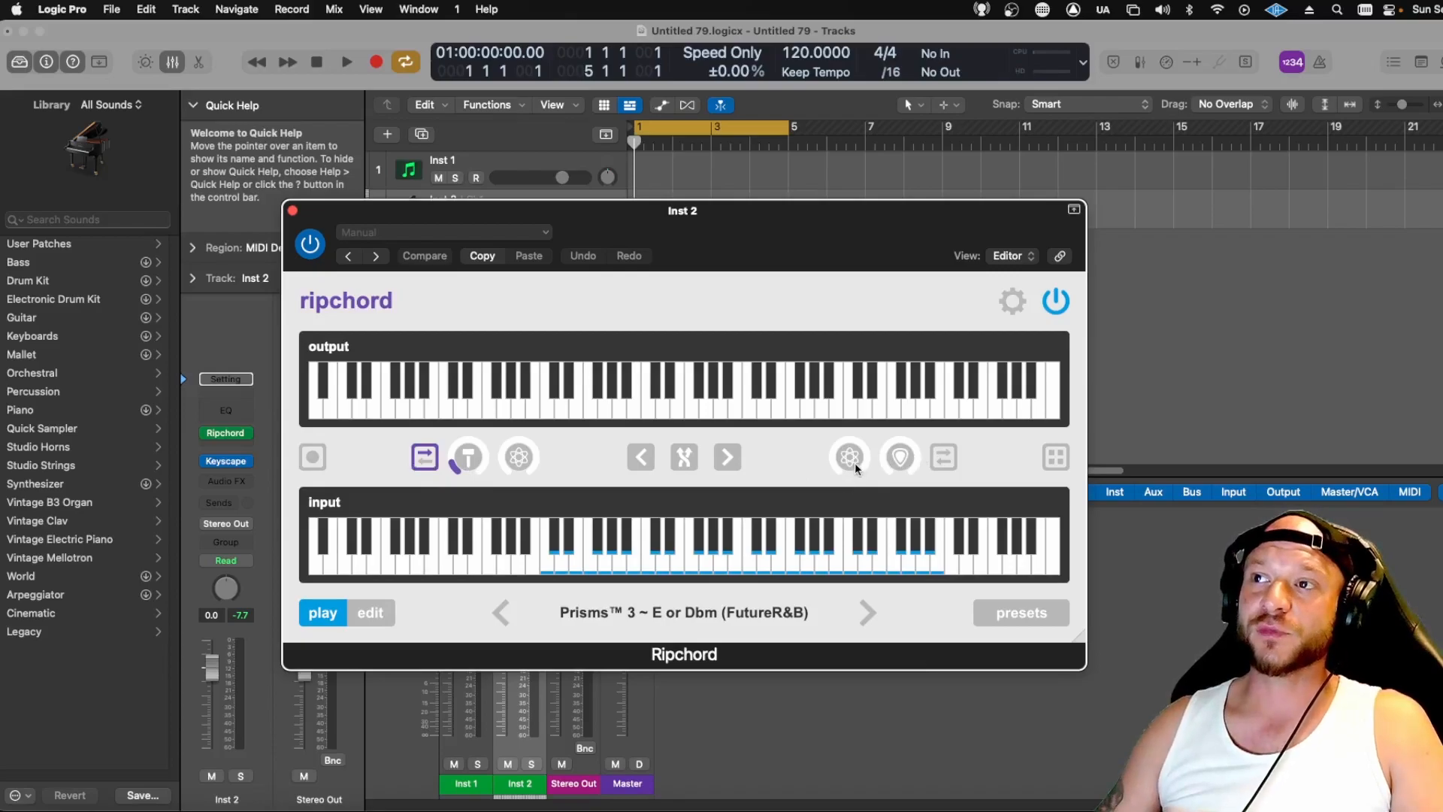
Try out Ripchord's chord delay variance by raising and lowering it
drag(854, 462, 861, 401)
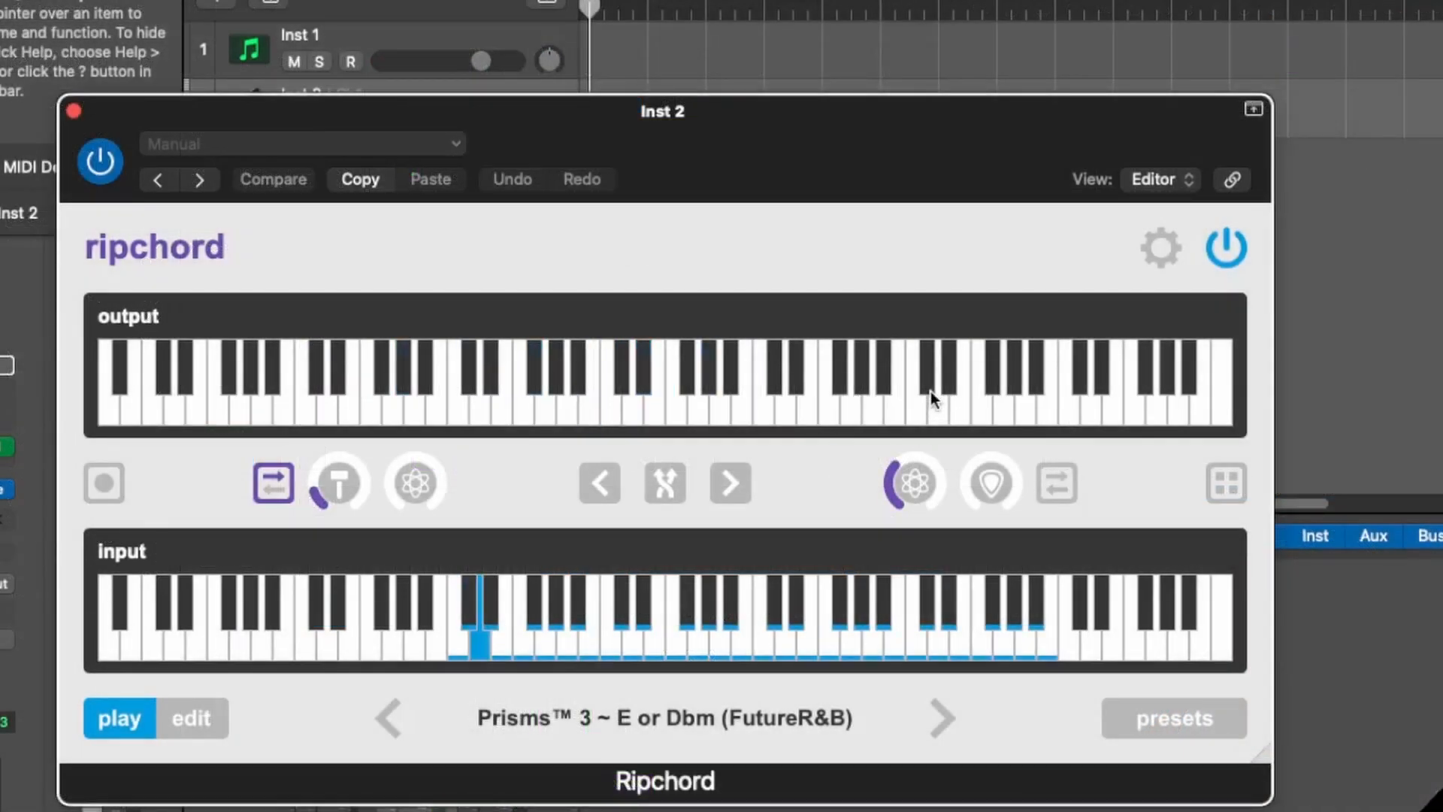
drag(914, 515, 917, 633)
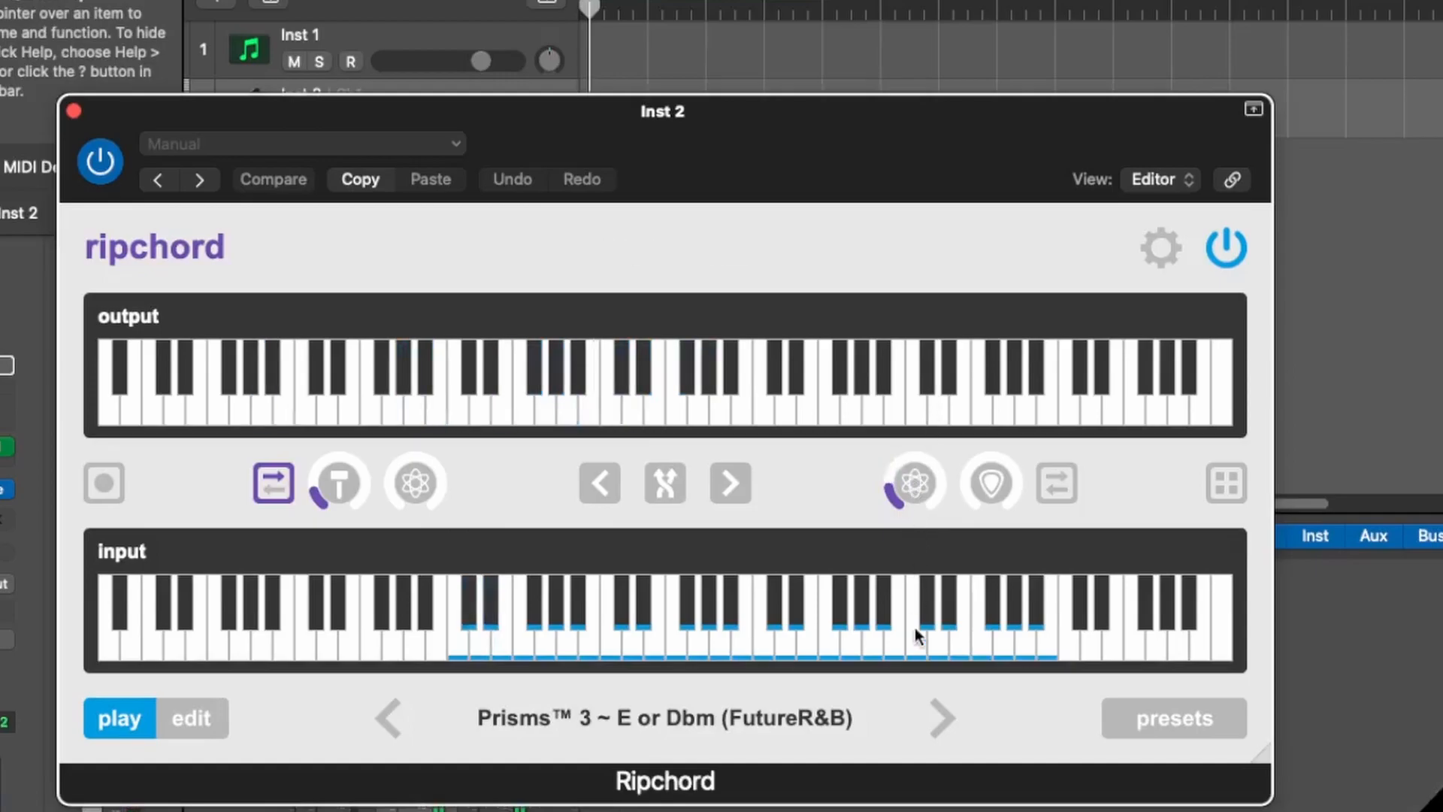
drag(890, 502, 889, 556)
Add a slight strum delay to the Ripchord chords and raise their velocity variance
drag(990, 492, 994, 400)
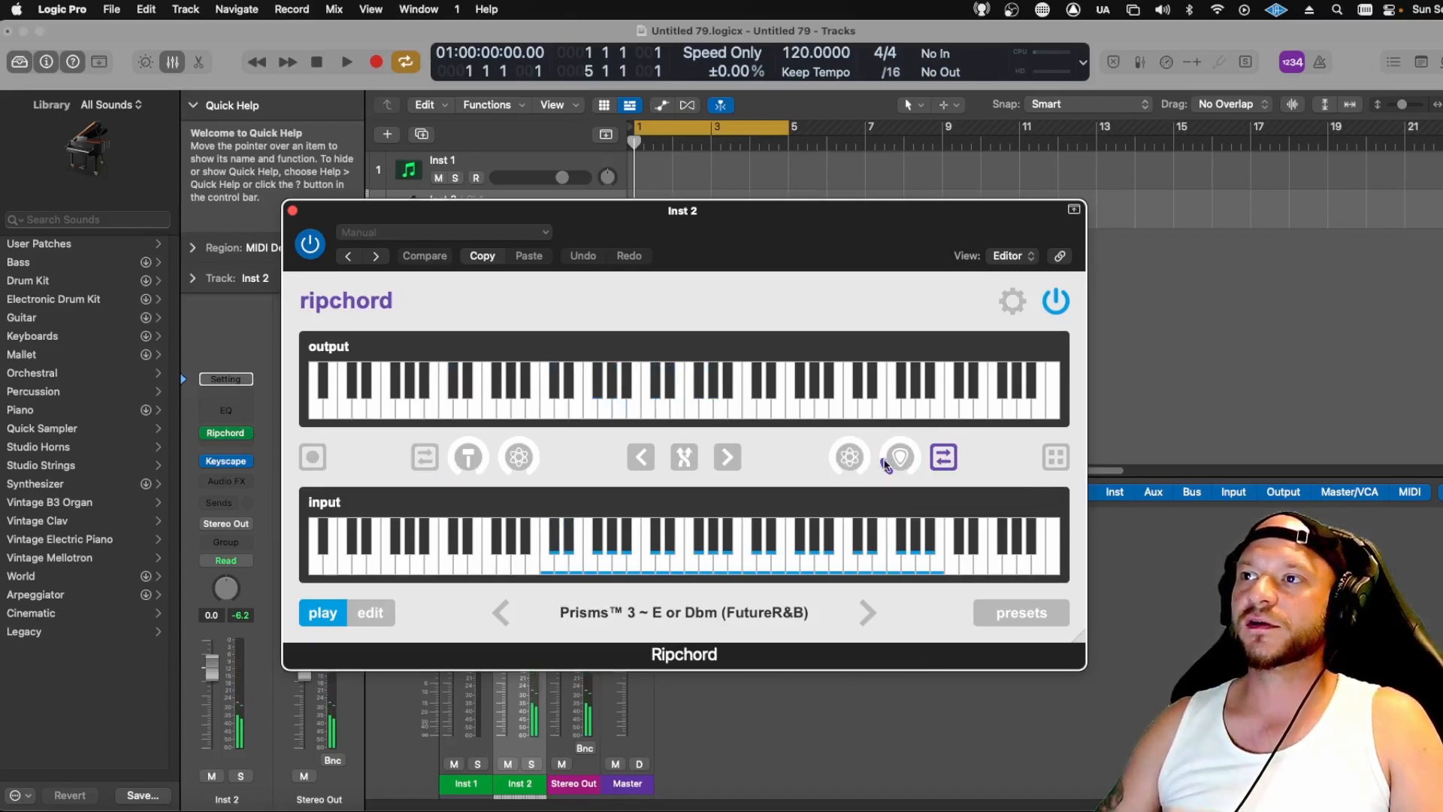
drag(522, 460, 522, 444)
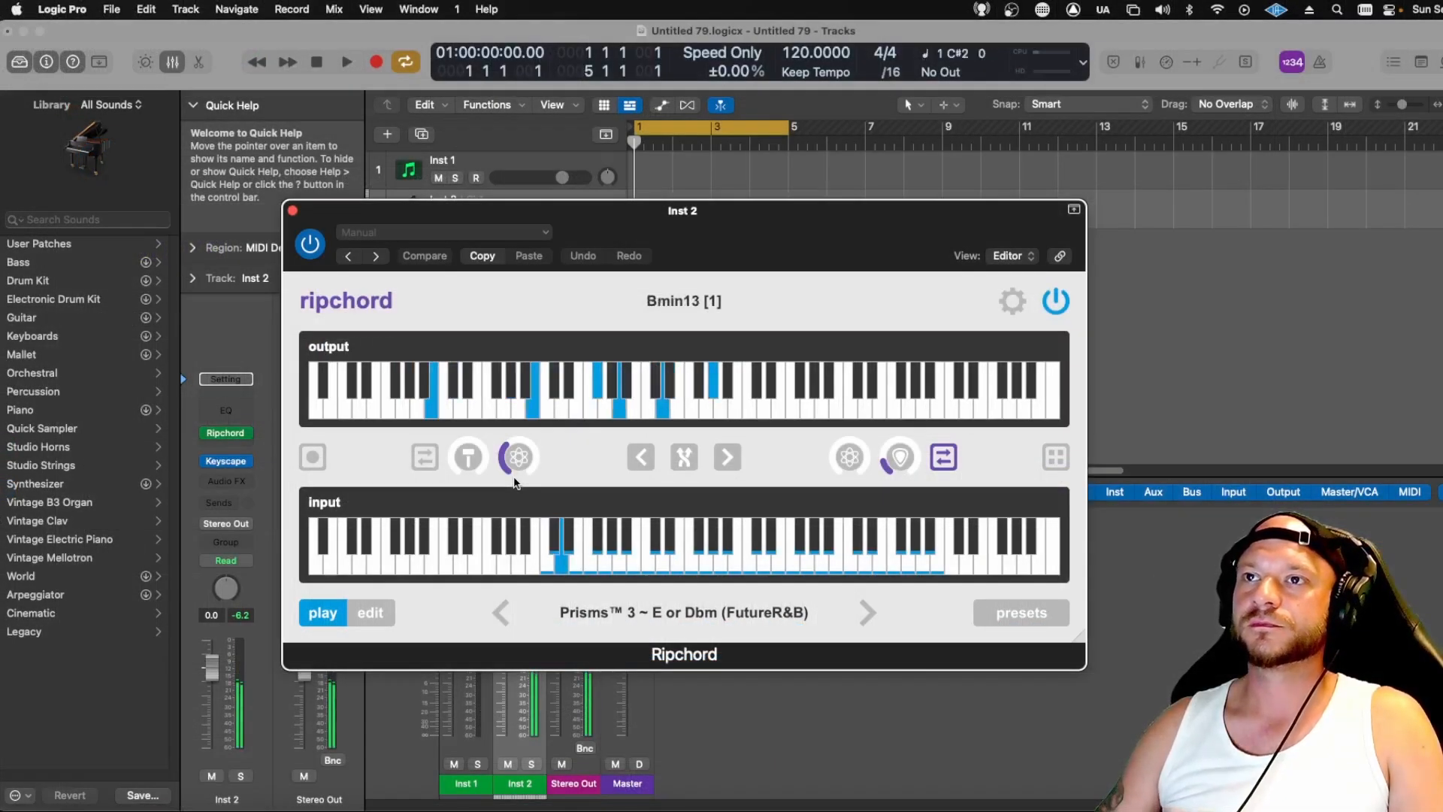
Set the project tempo to 95 and record a short four-note trigger part on the Inst 2 track
drag(665, 232, 659, 301)
drag(808, 54, 809, 107)
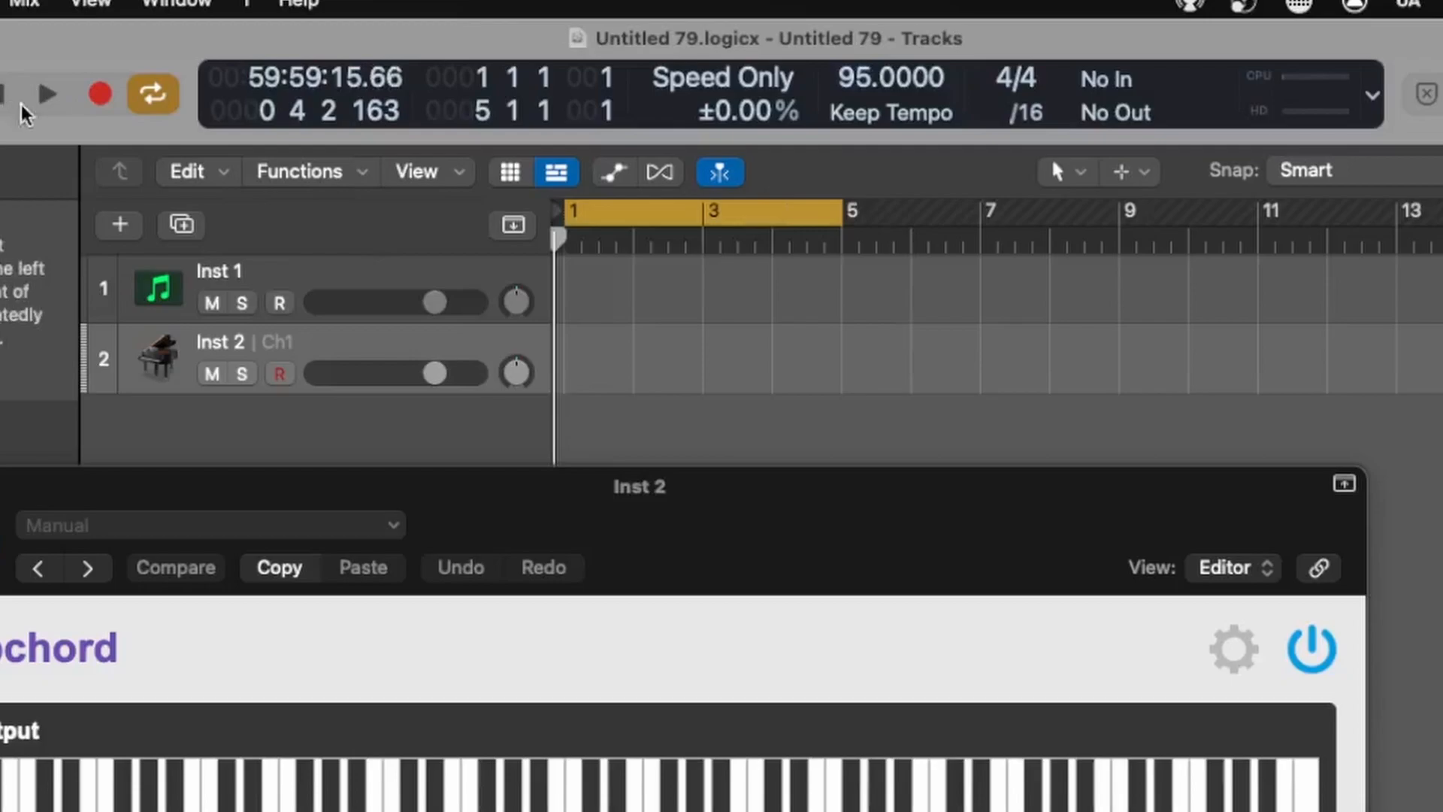
key(r)
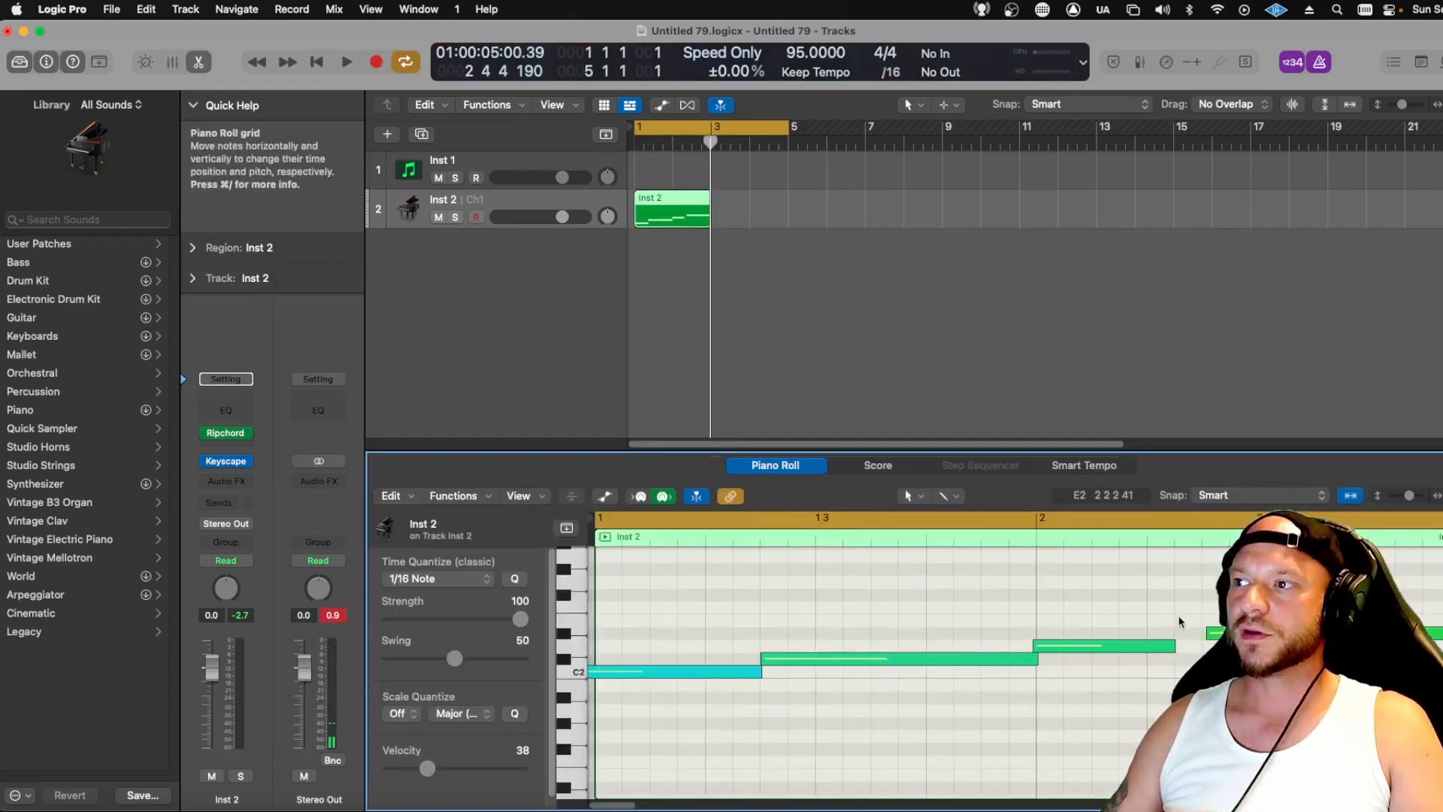
Quantize all recorded notes to 1/16 and lengthen the third note to reach the start of the fourth
key(super+a)
key(q)
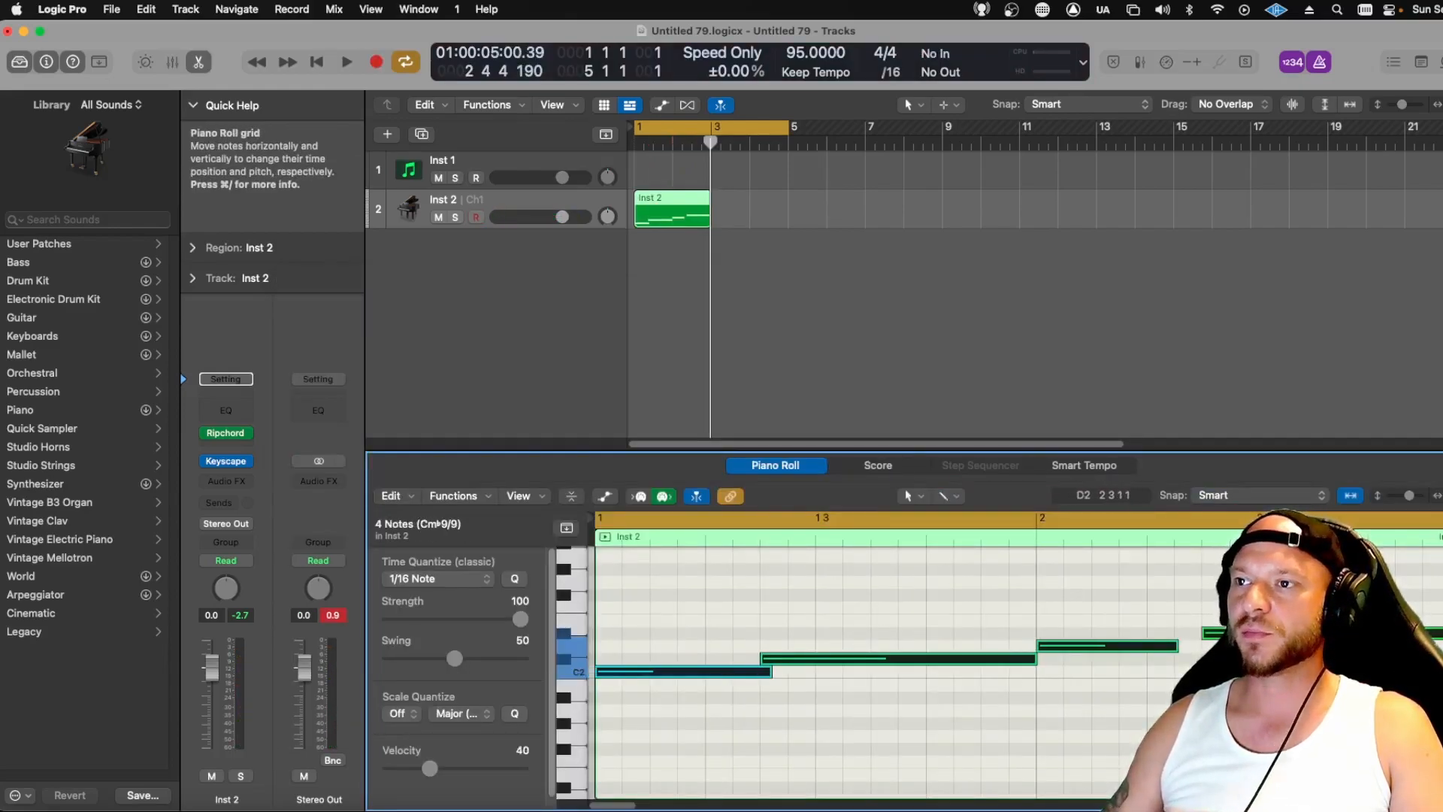
drag(1175, 650, 1199, 649)
click(1165, 686)
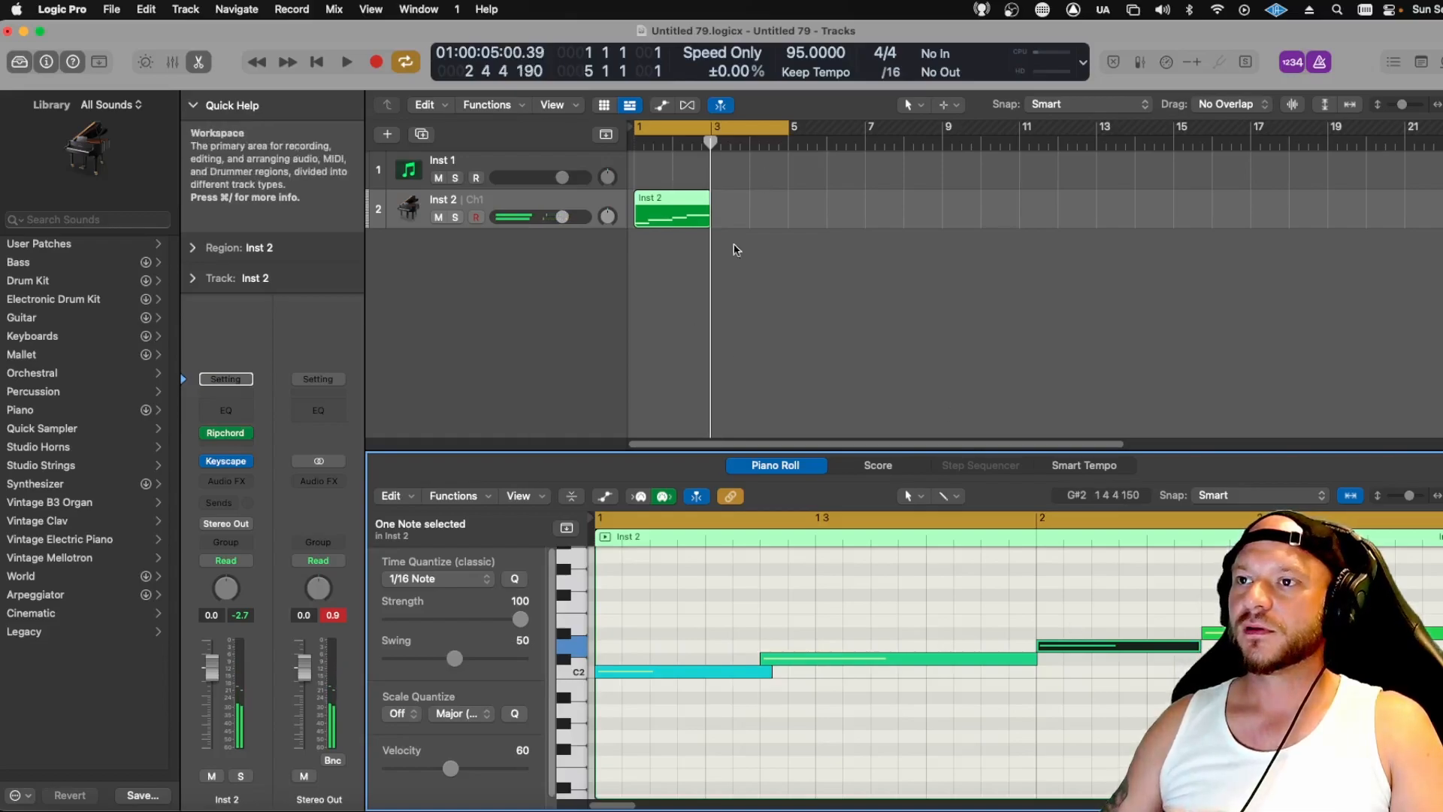
Loop the Inst 2 region out to bar 5 and play it back
key(space)
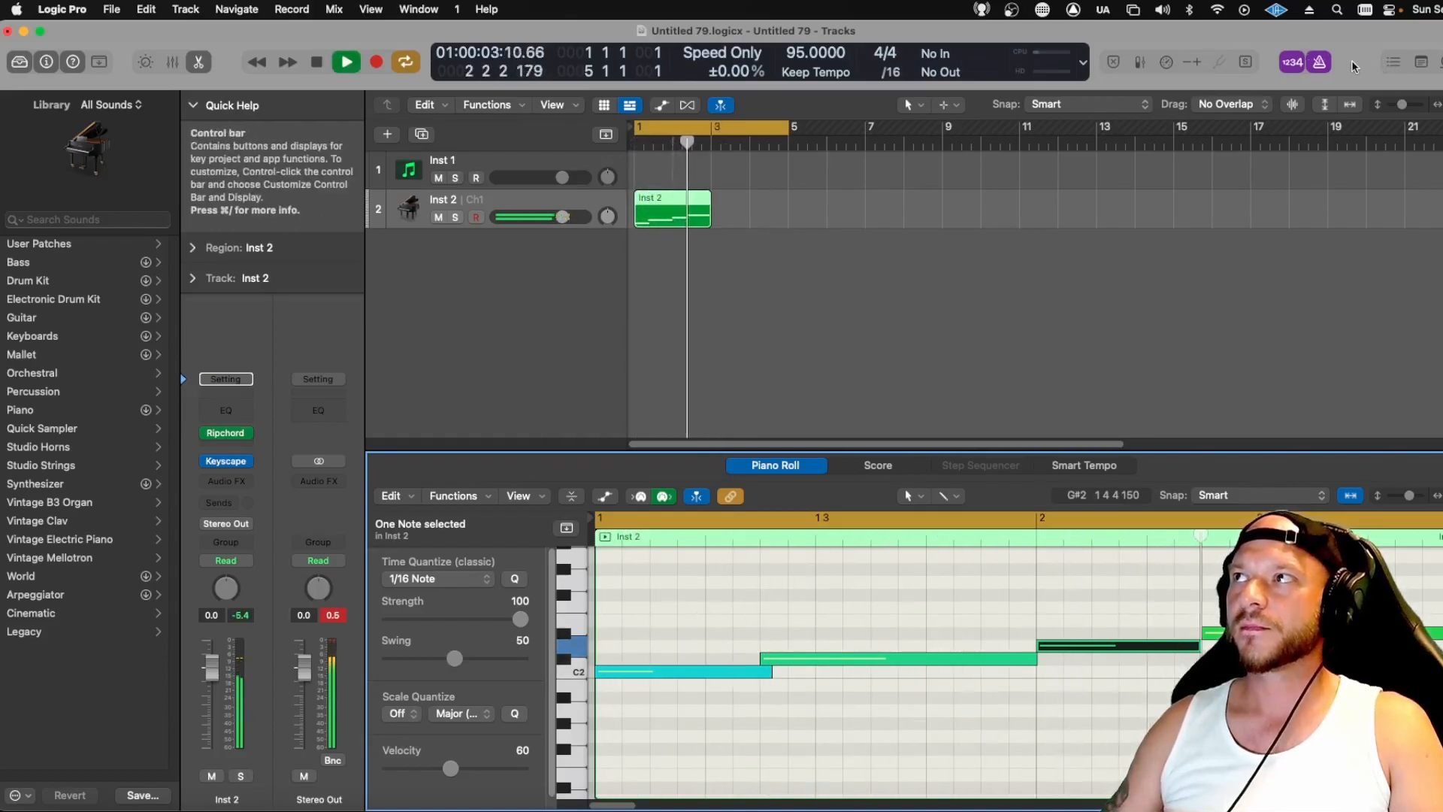
key(space)
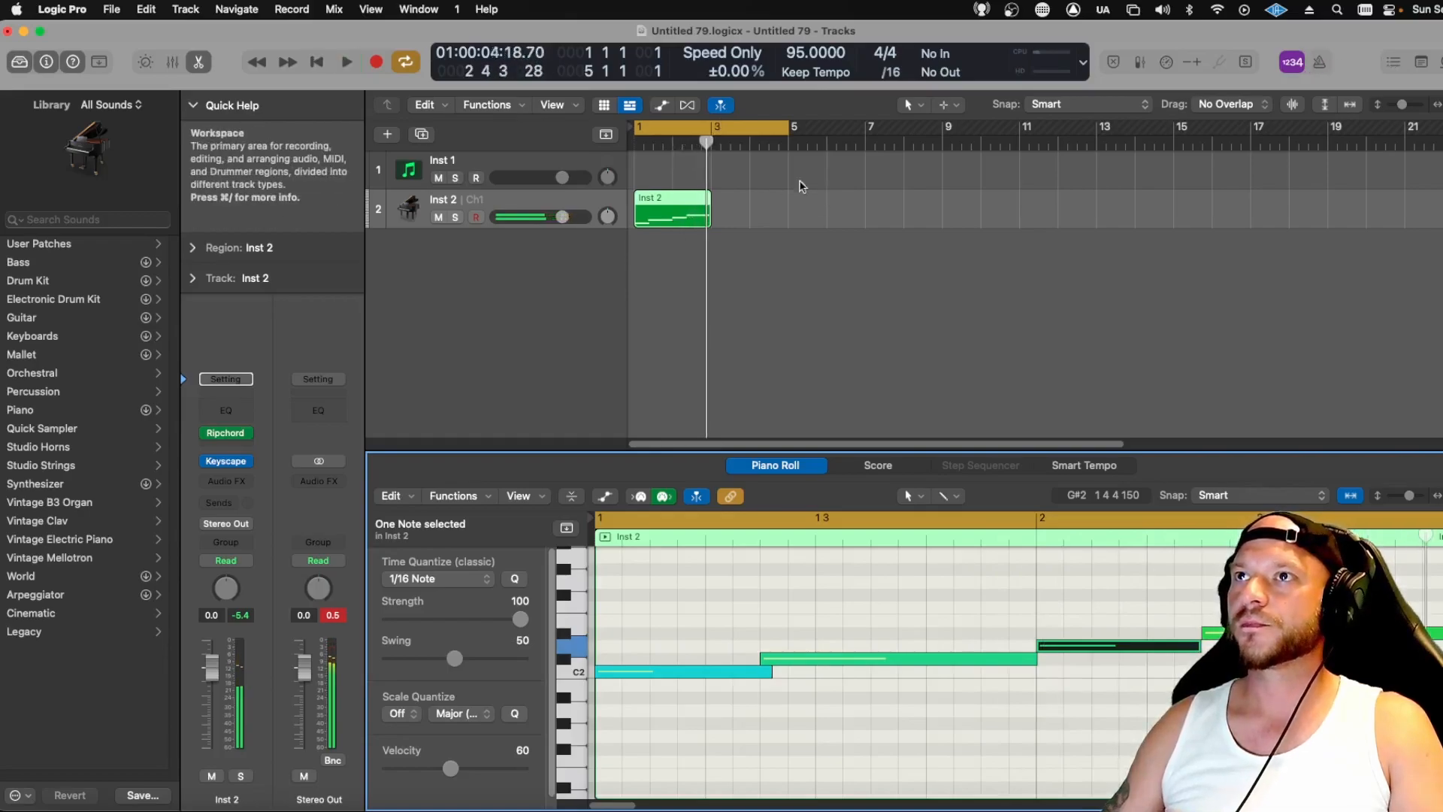
click(714, 197)
drag(715, 197, 789, 199)
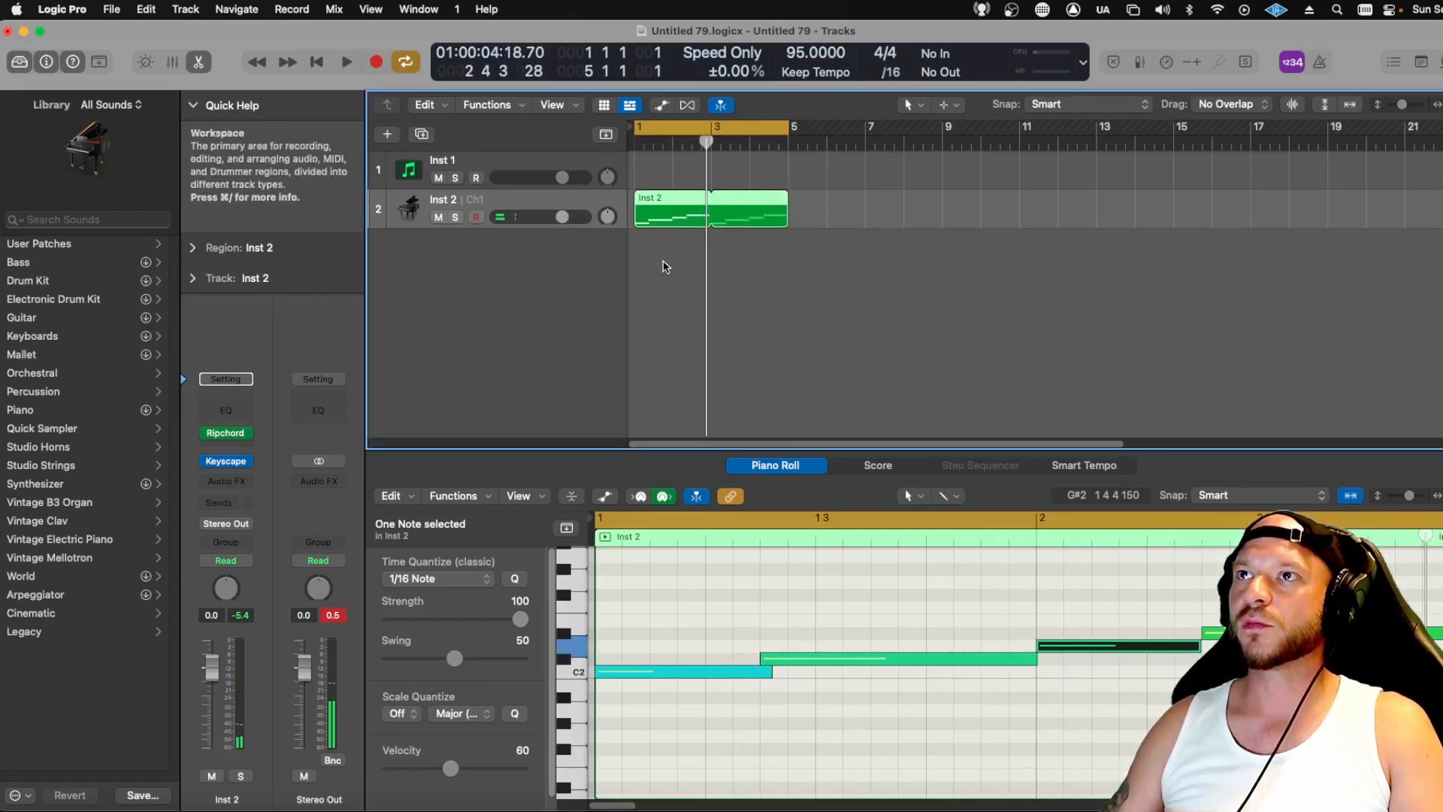
key(space)
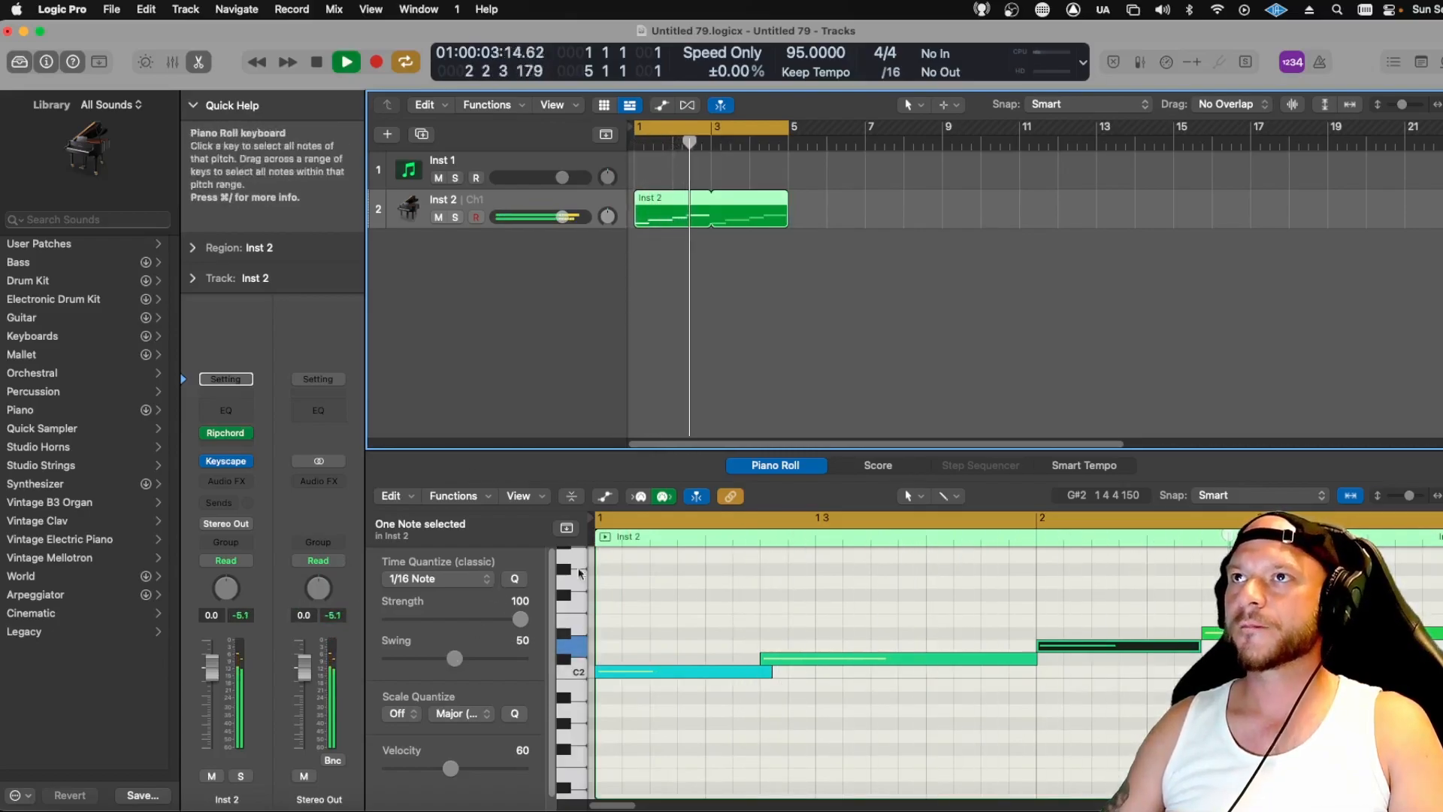
key(space)
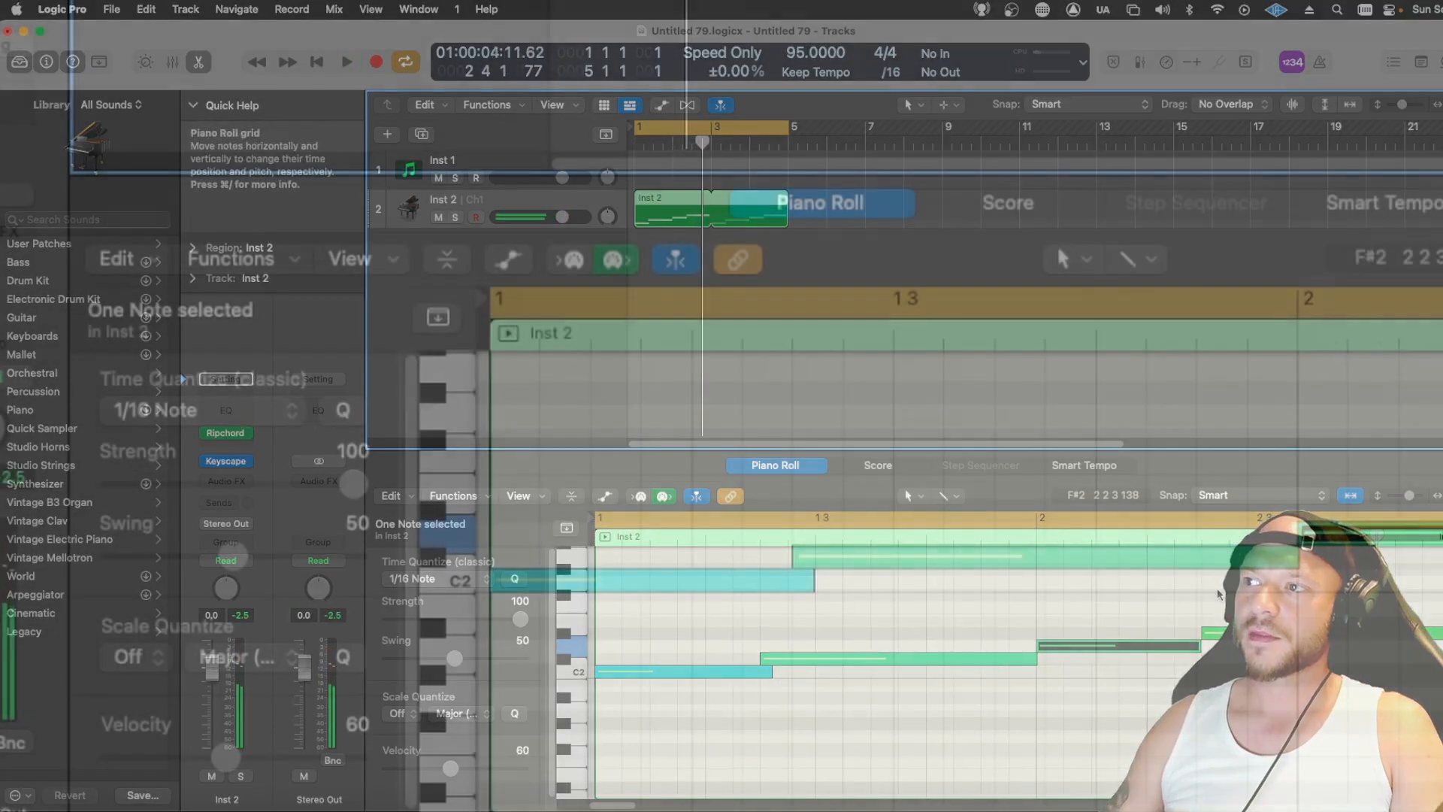
Set the last note's velocity to 41 and play back the part
click(1209, 685)
click(1211, 634)
drag(250, 757, 197, 757)
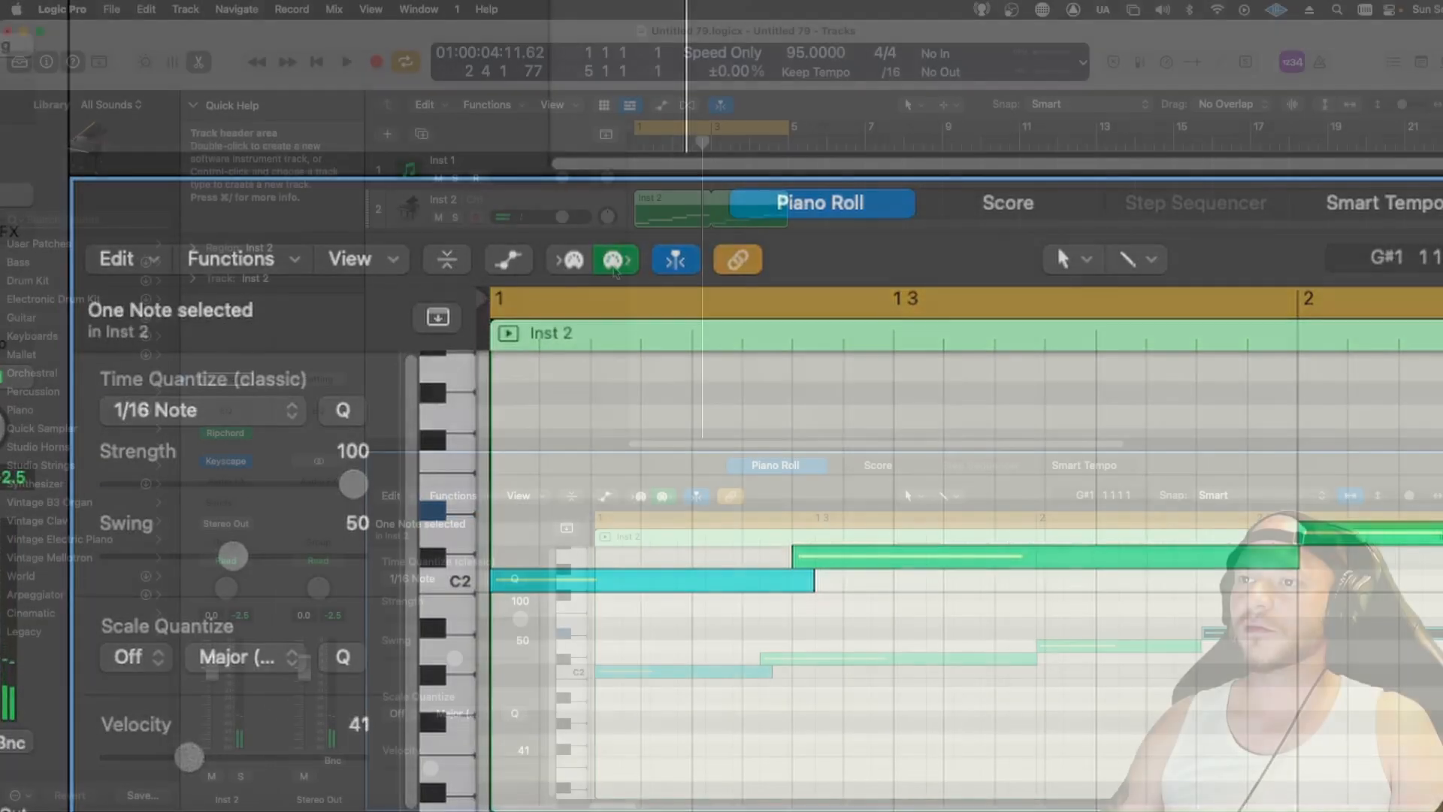
key(space)
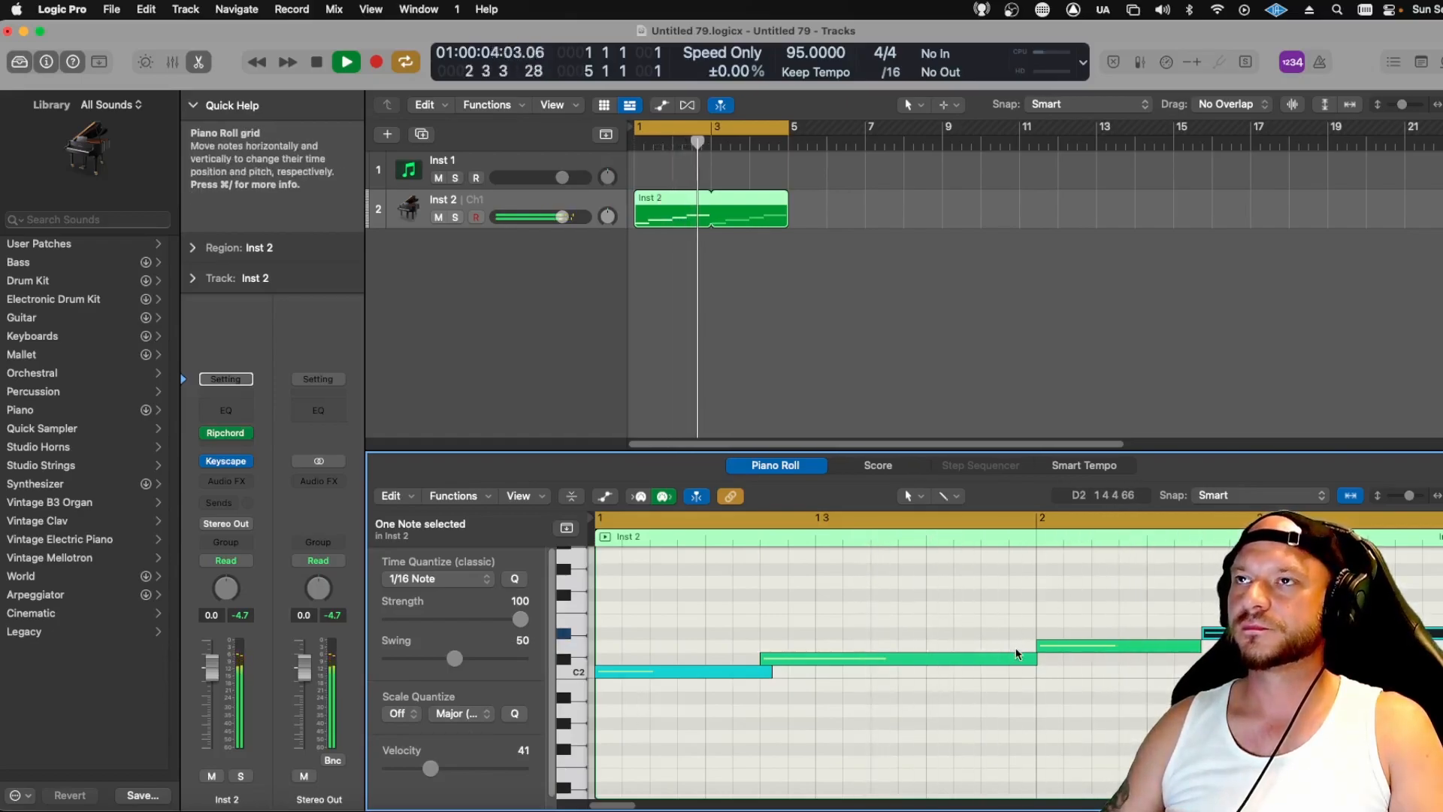
key(space)
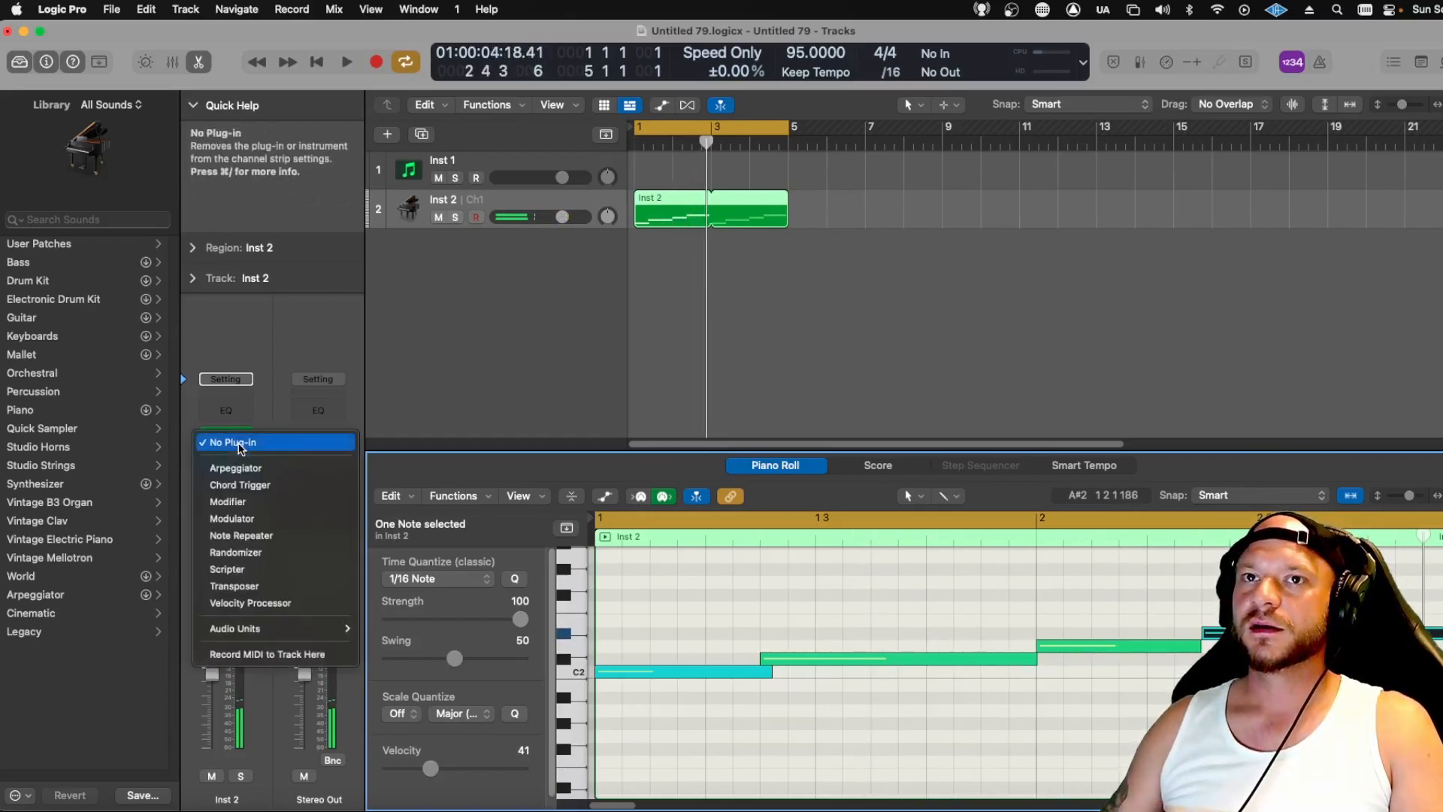
Insert Midi FX Freeze after Ripchord on Inst 2, arm it and capture the chord output during playback
click(239, 445)
mouse_move(305, 631)
mouse_move(421, 628)
click(517, 636)
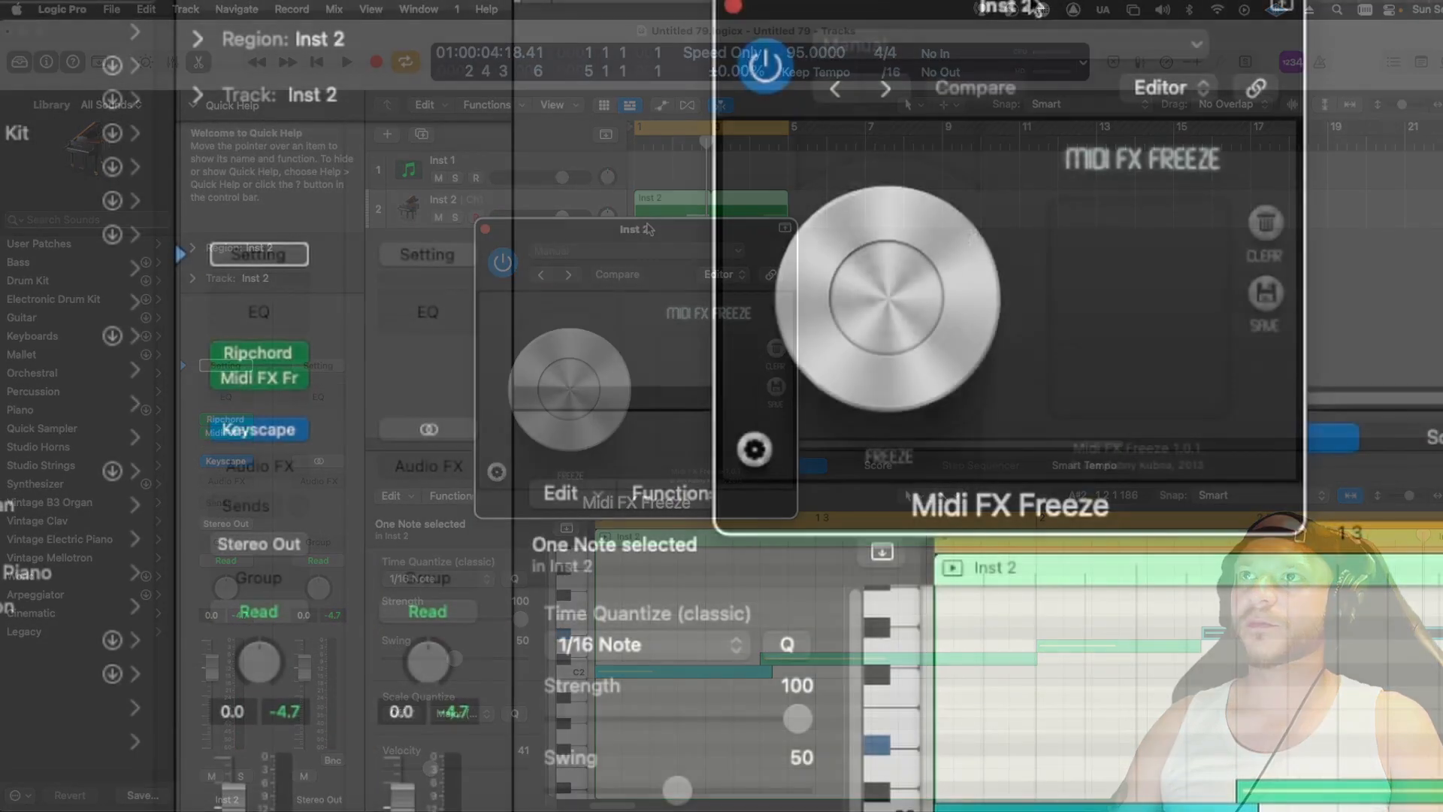
drag(1033, 3, 761, 133)
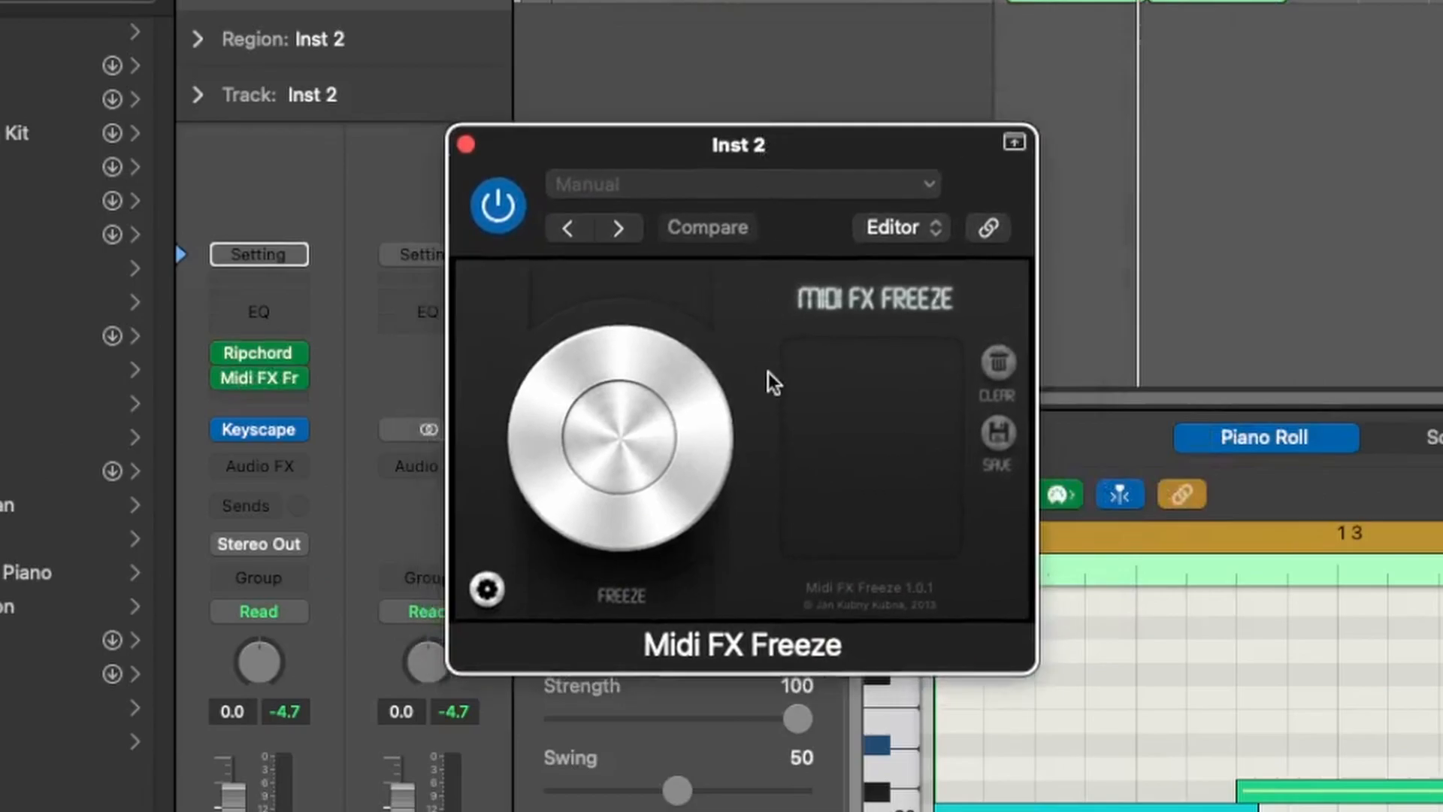
click(620, 435)
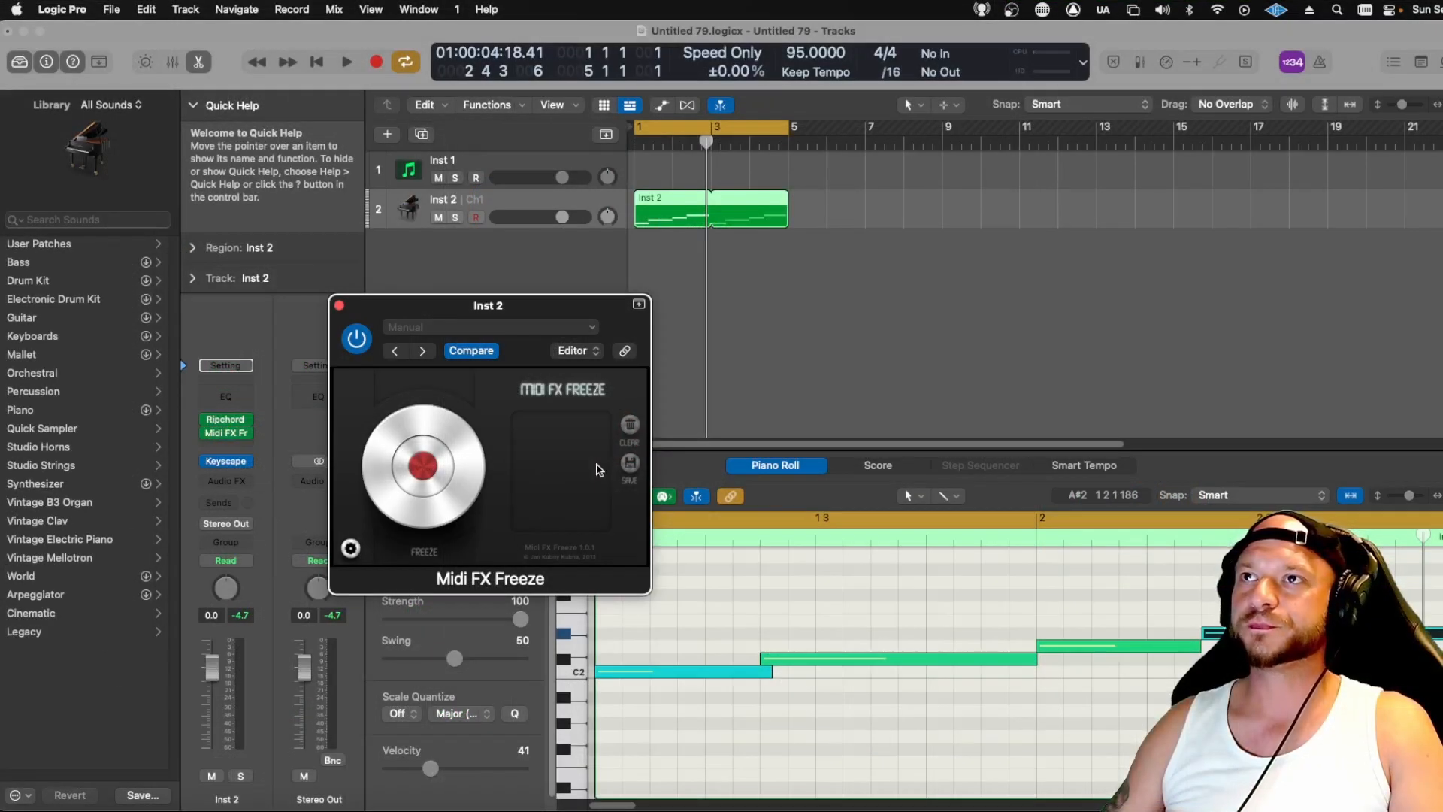
key(space)
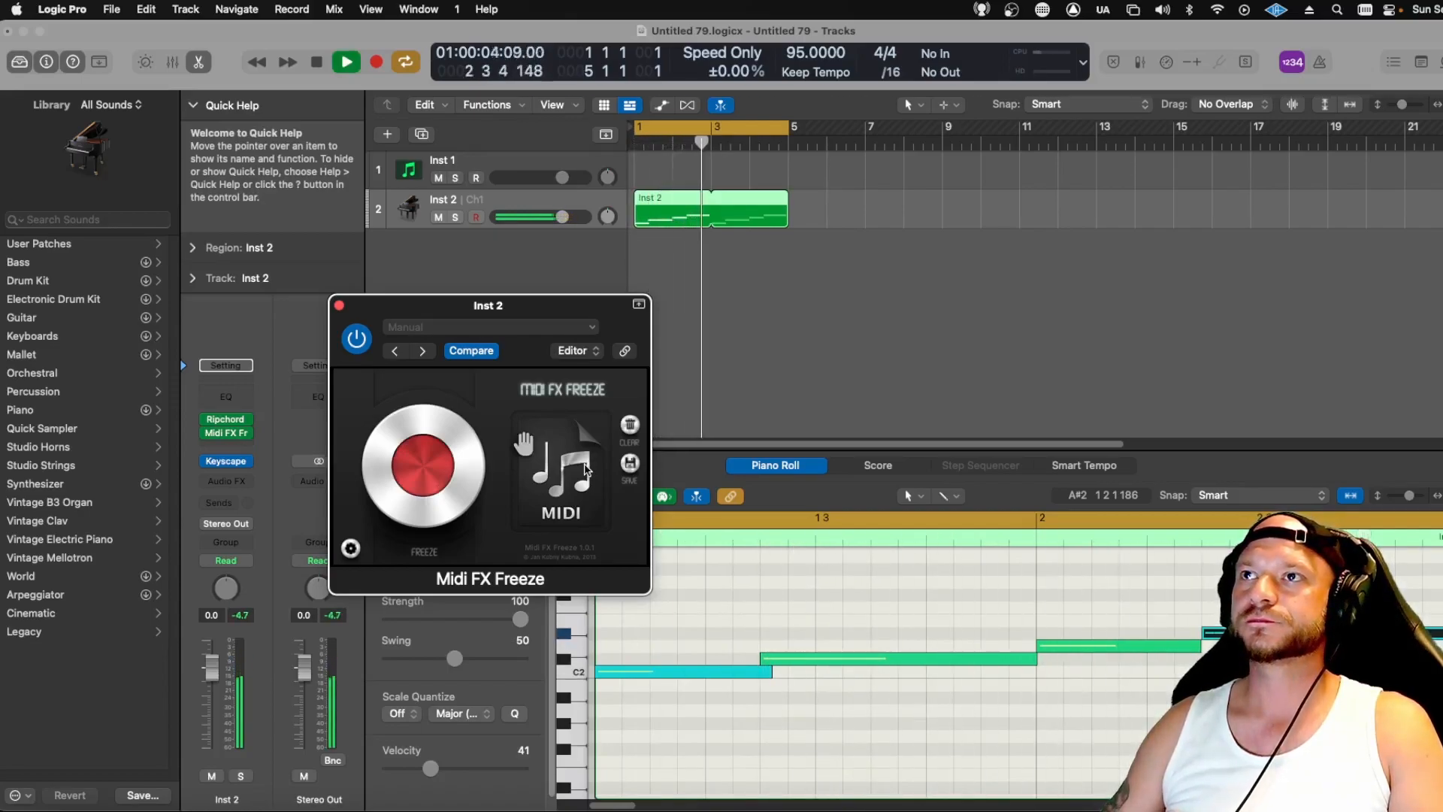
key(space)
Replace the original Inst 2 region with the captured MIDI at bar 1 and bypass both MIDI effects
drag(554, 461, 630, 217)
click(671, 218)
key(Delete)
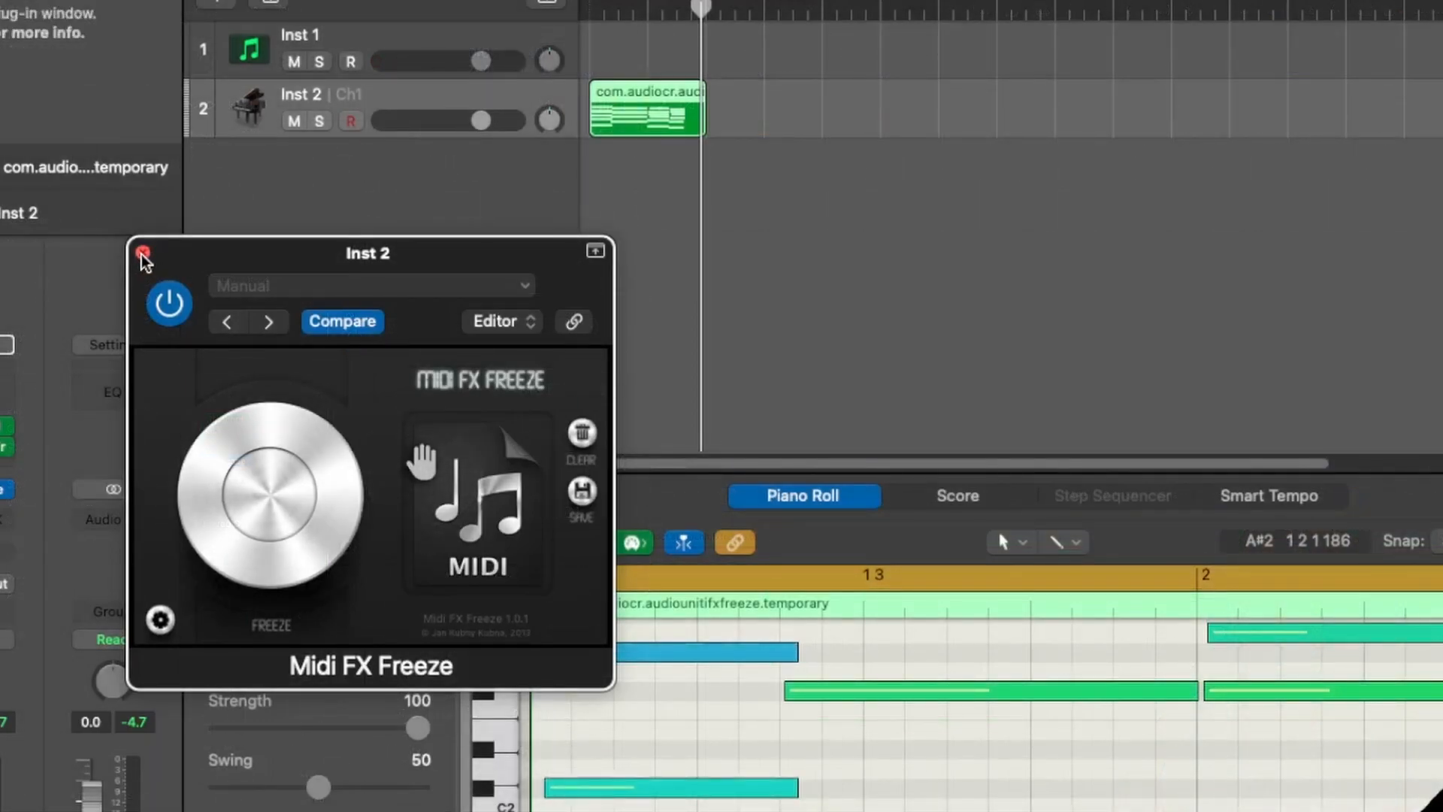
click(143, 252)
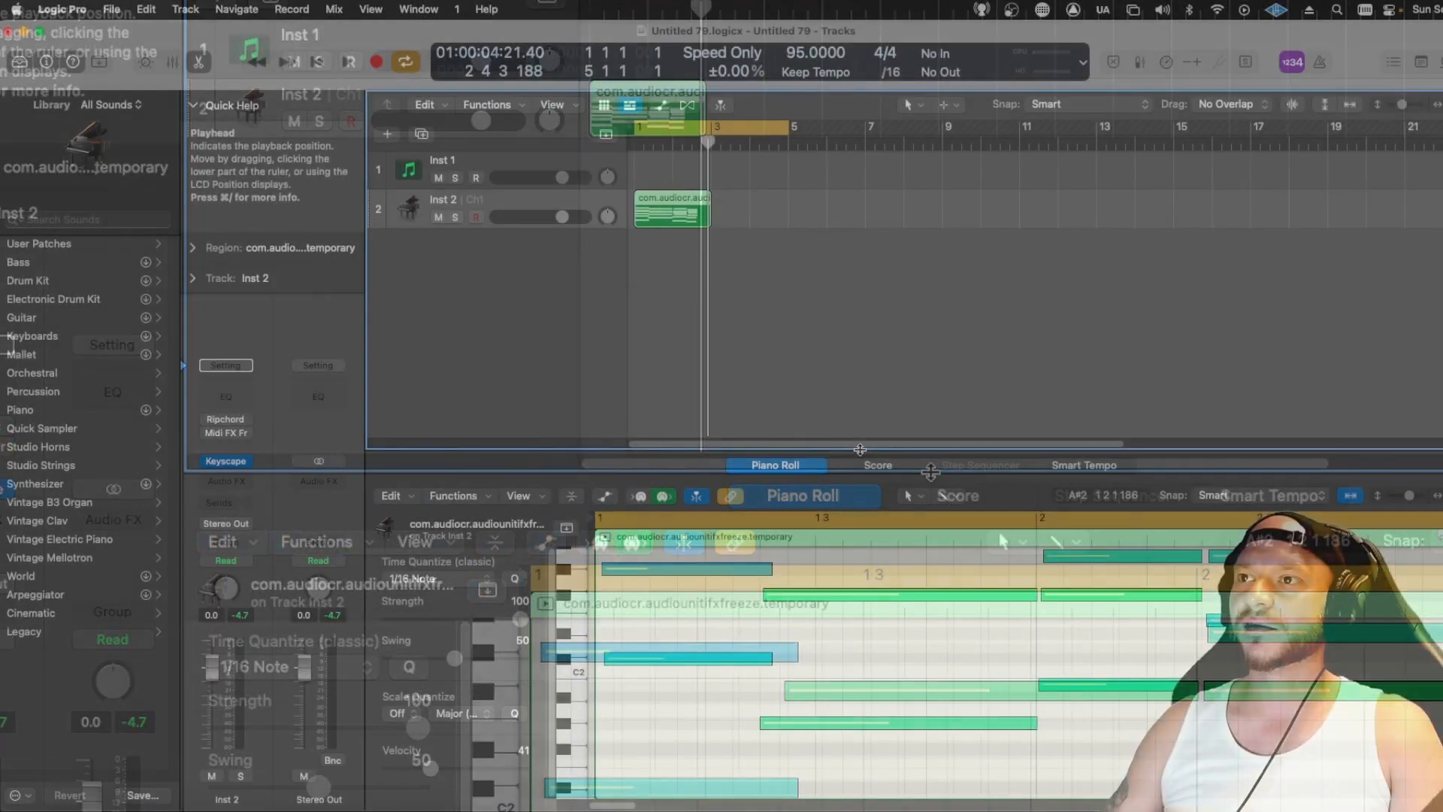
Enlarge the piano roll and lengthen all six notes of the last chord to the end of the region
drag(864, 473, 863, 348)
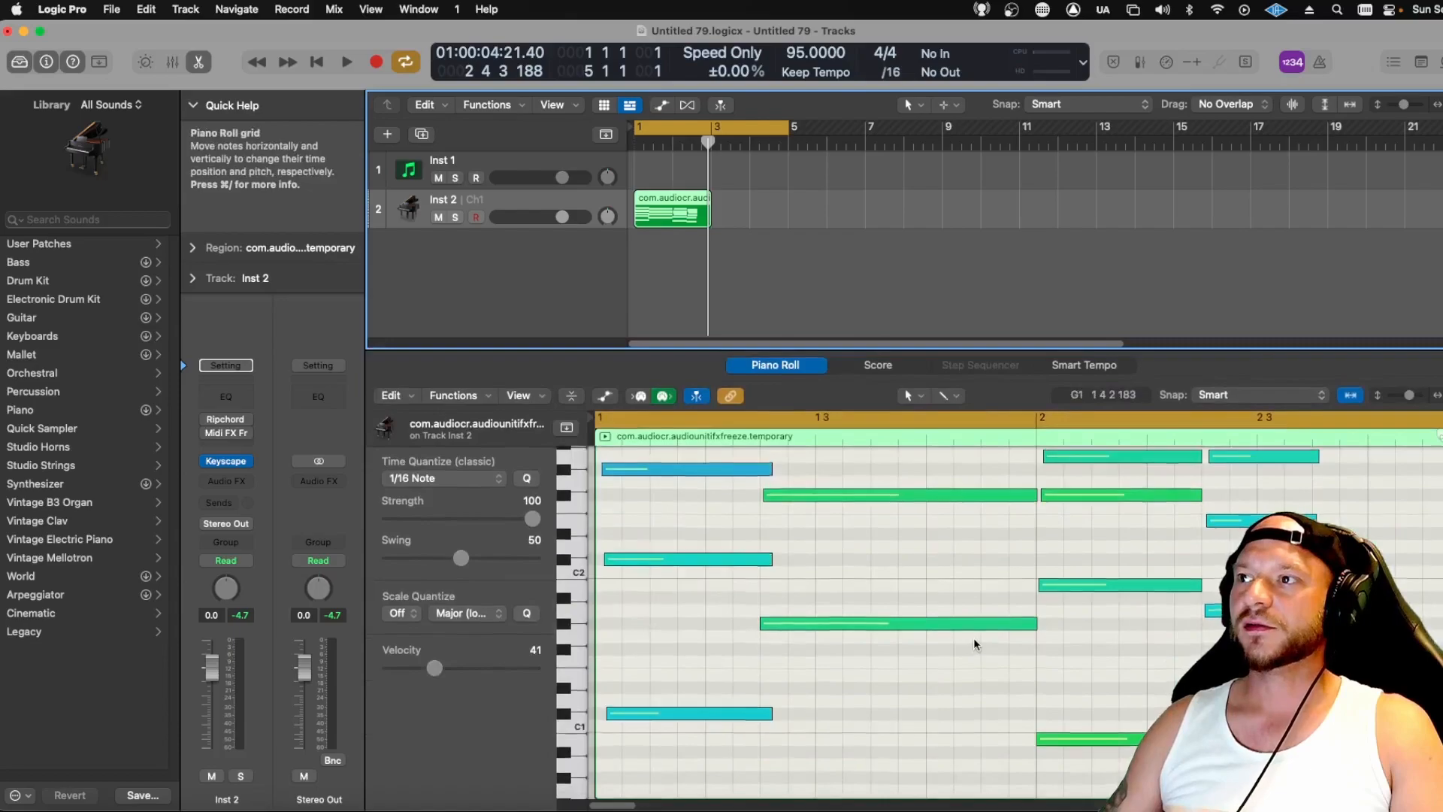
scroll(972, 637, up, 4)
scroll(1028, 598, down, 12)
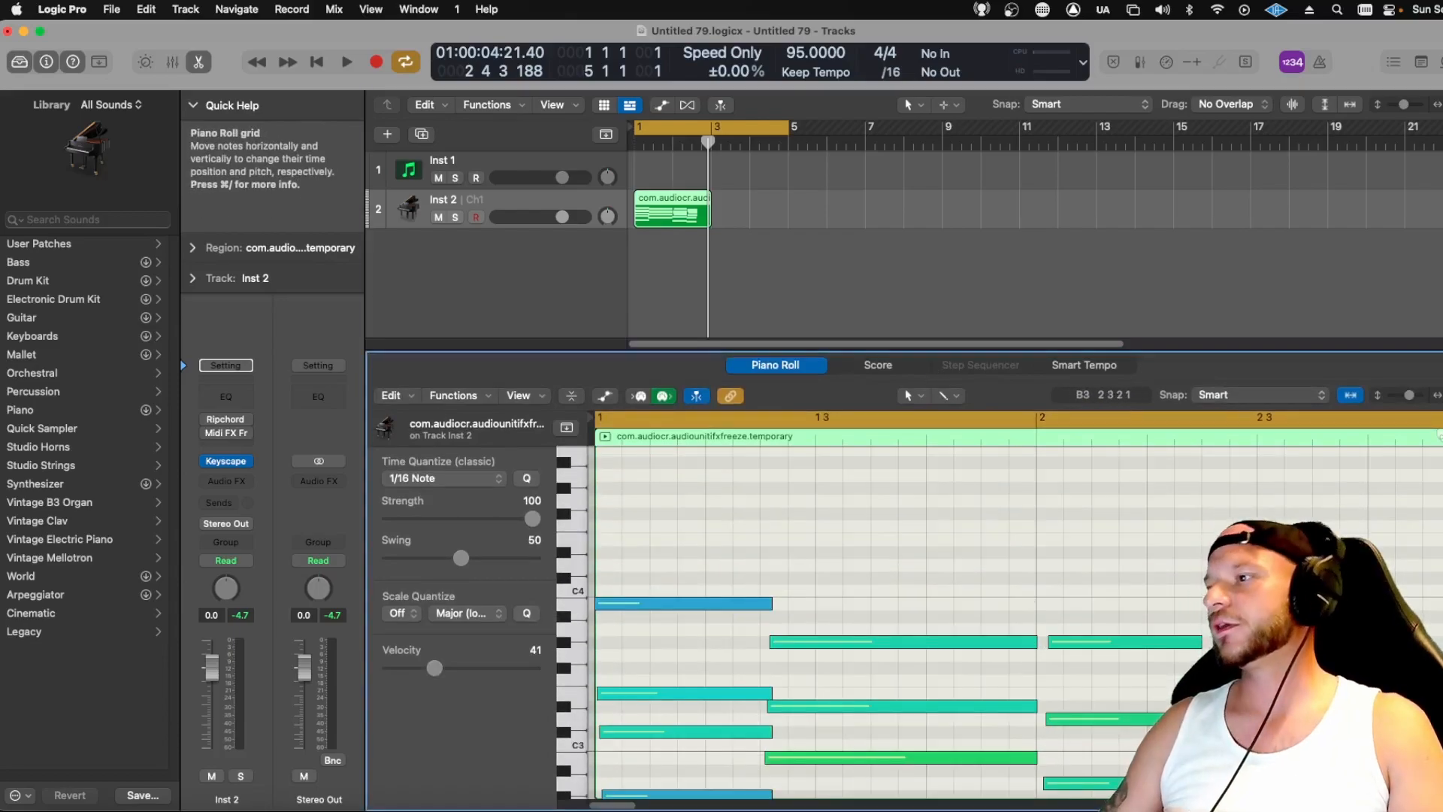
drag(1265, 479, 1237, 647)
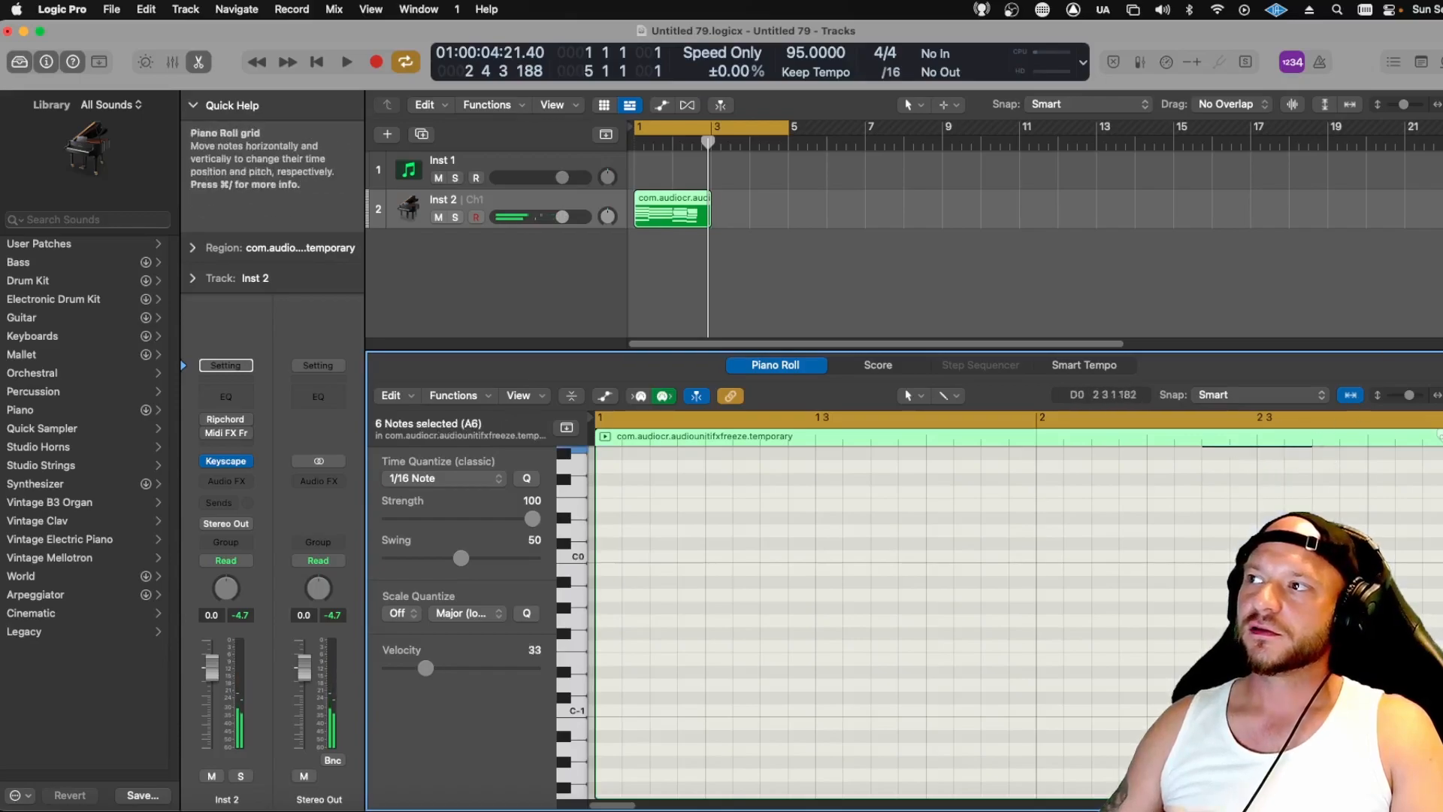
scroll(1314, 460, up, 1)
drag(1310, 470, 1351, 471)
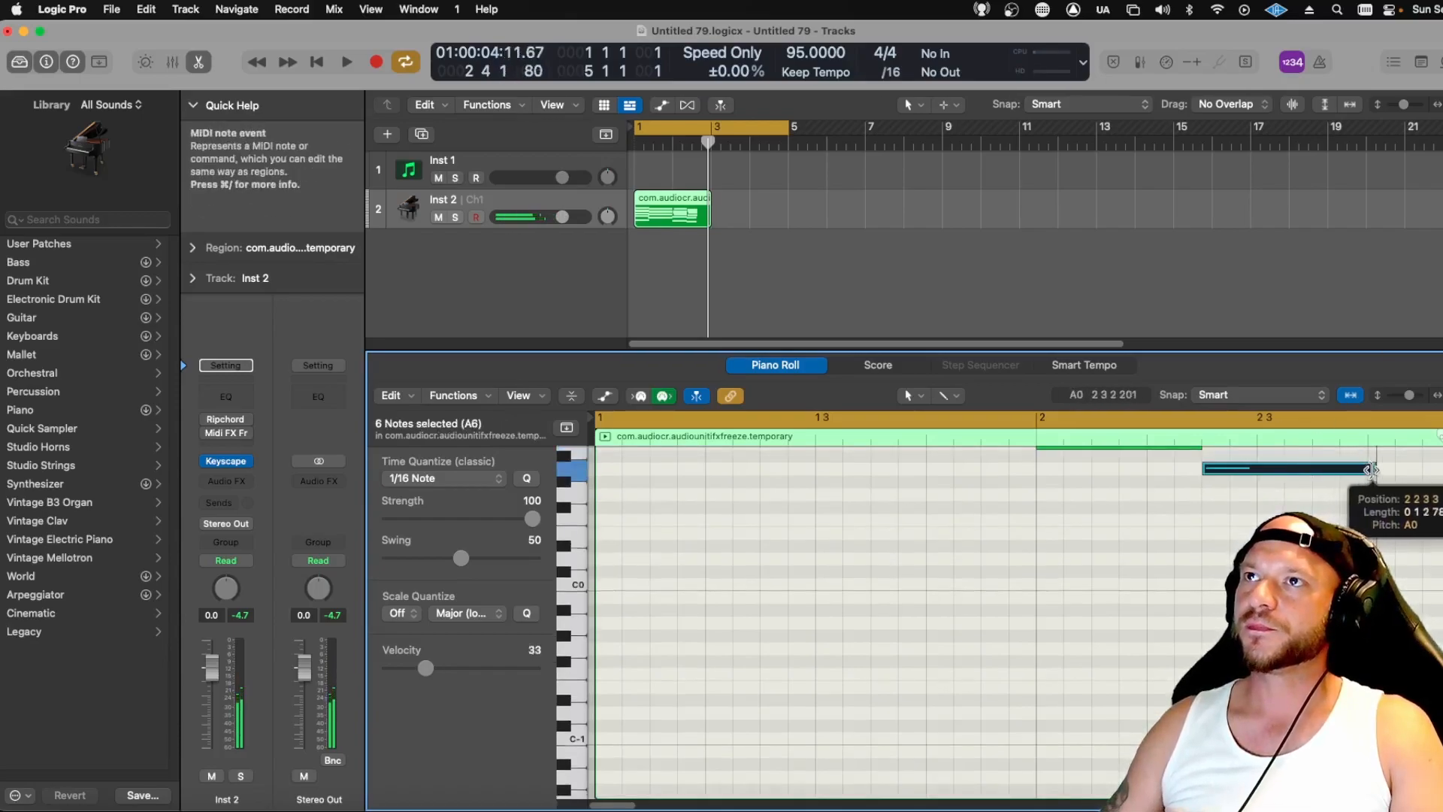
drag(1441, 472, 1442, 472)
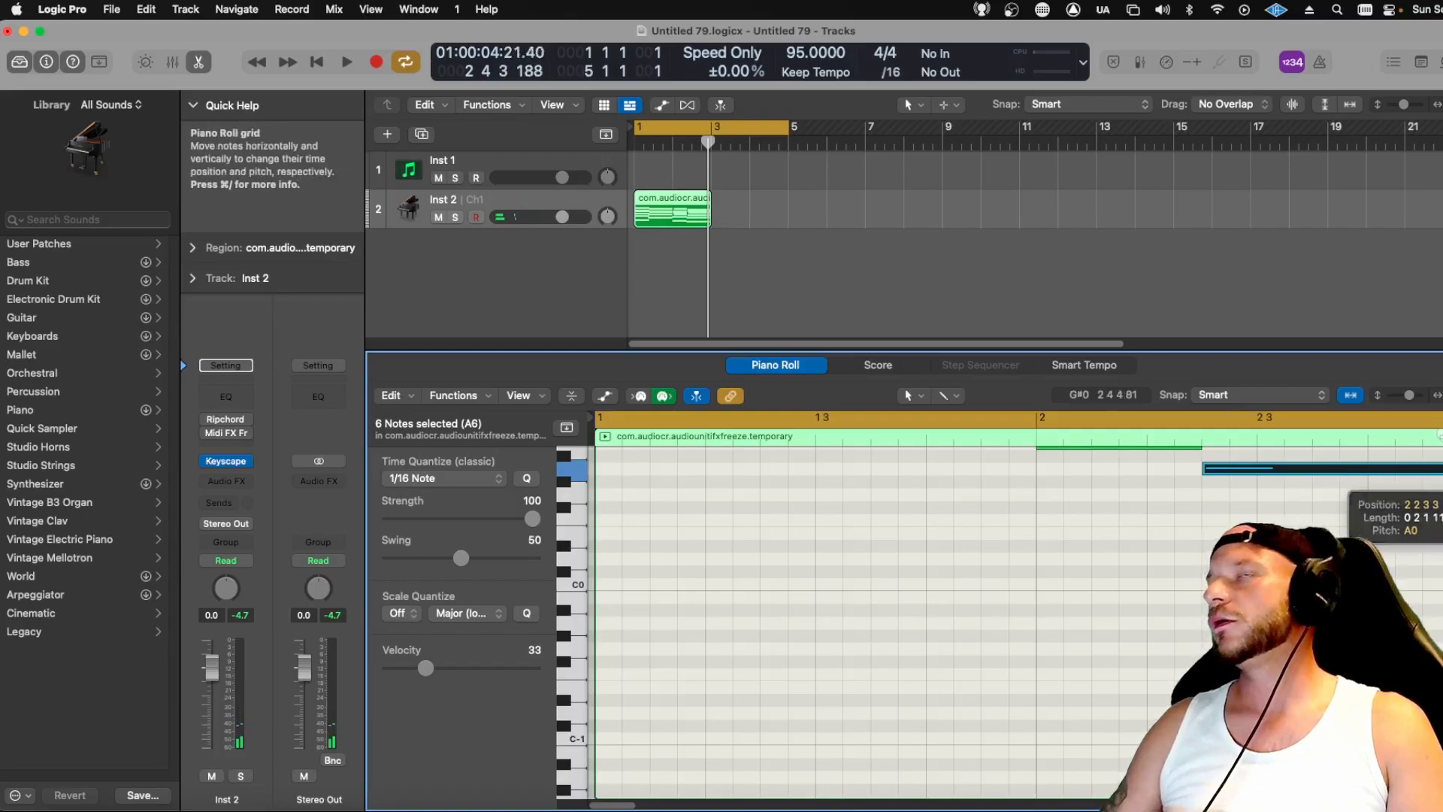
Play back the frozen chord region and loop it out to bar 5
key(space)
scroll(819, 586, up, 3)
scroll(819, 586, up, 5)
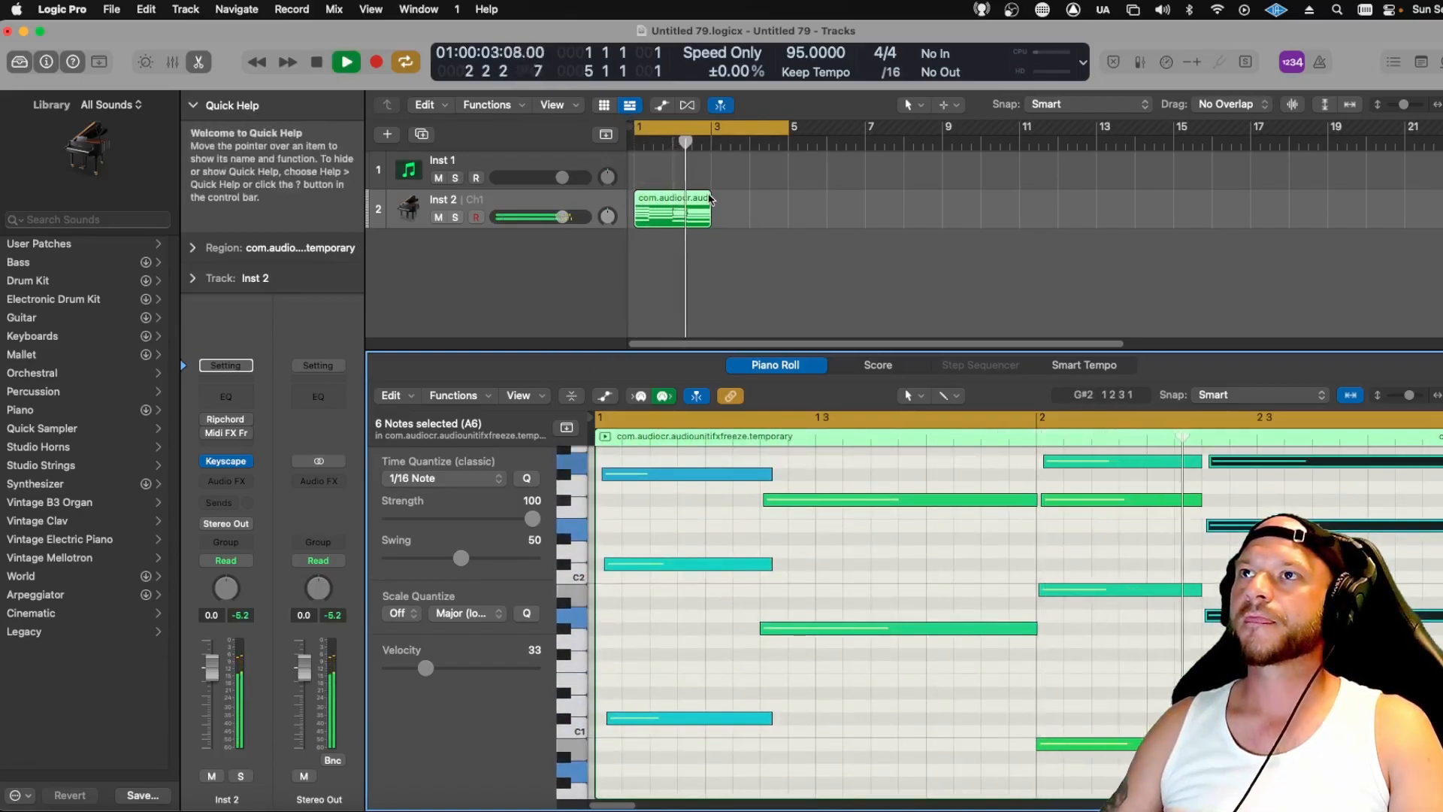
drag(708, 201, 787, 203)
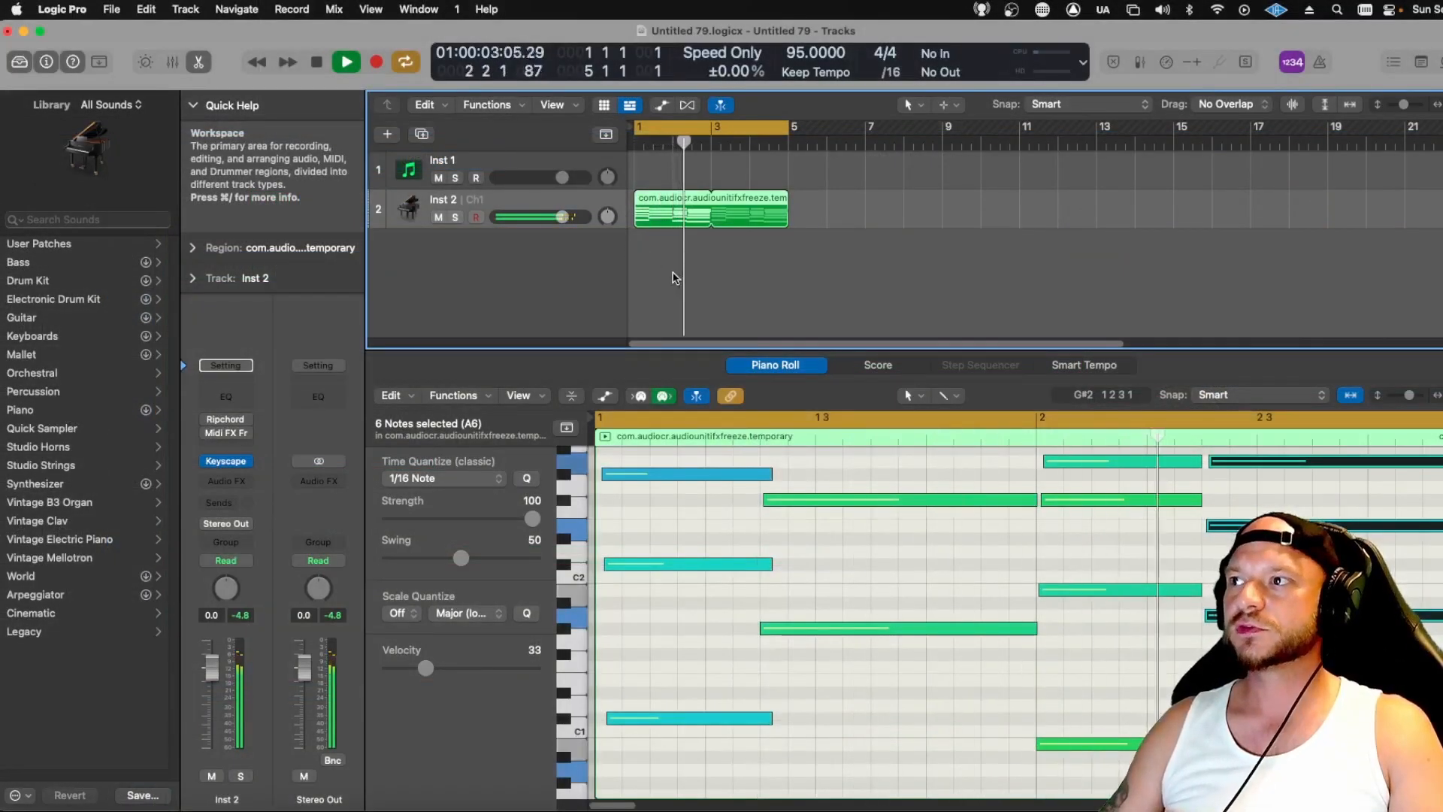
key(space)
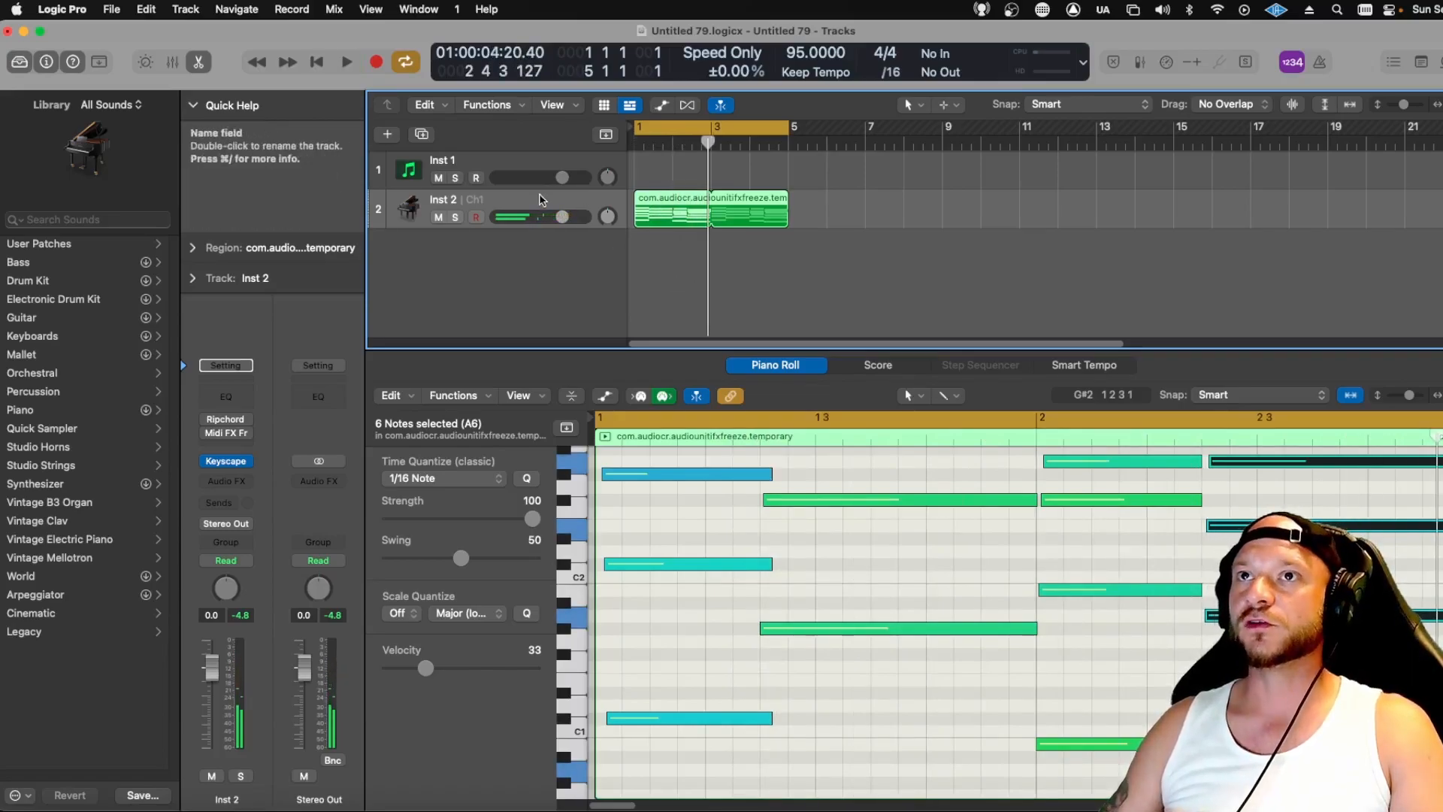
Duplicate the Inst 2 track with its plug-ins and open the Keyscape instrument on the new track
key(super+d)
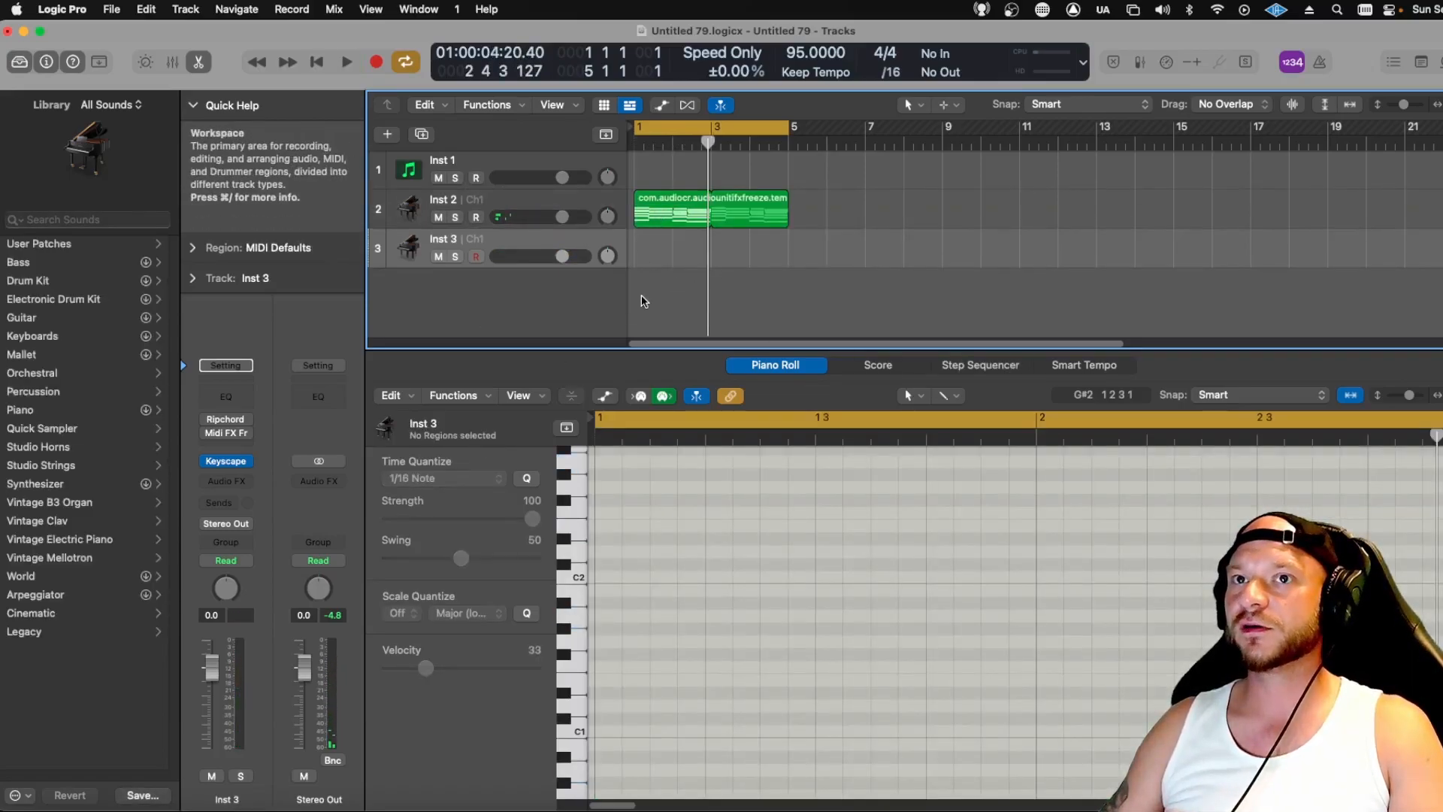
click(230, 465)
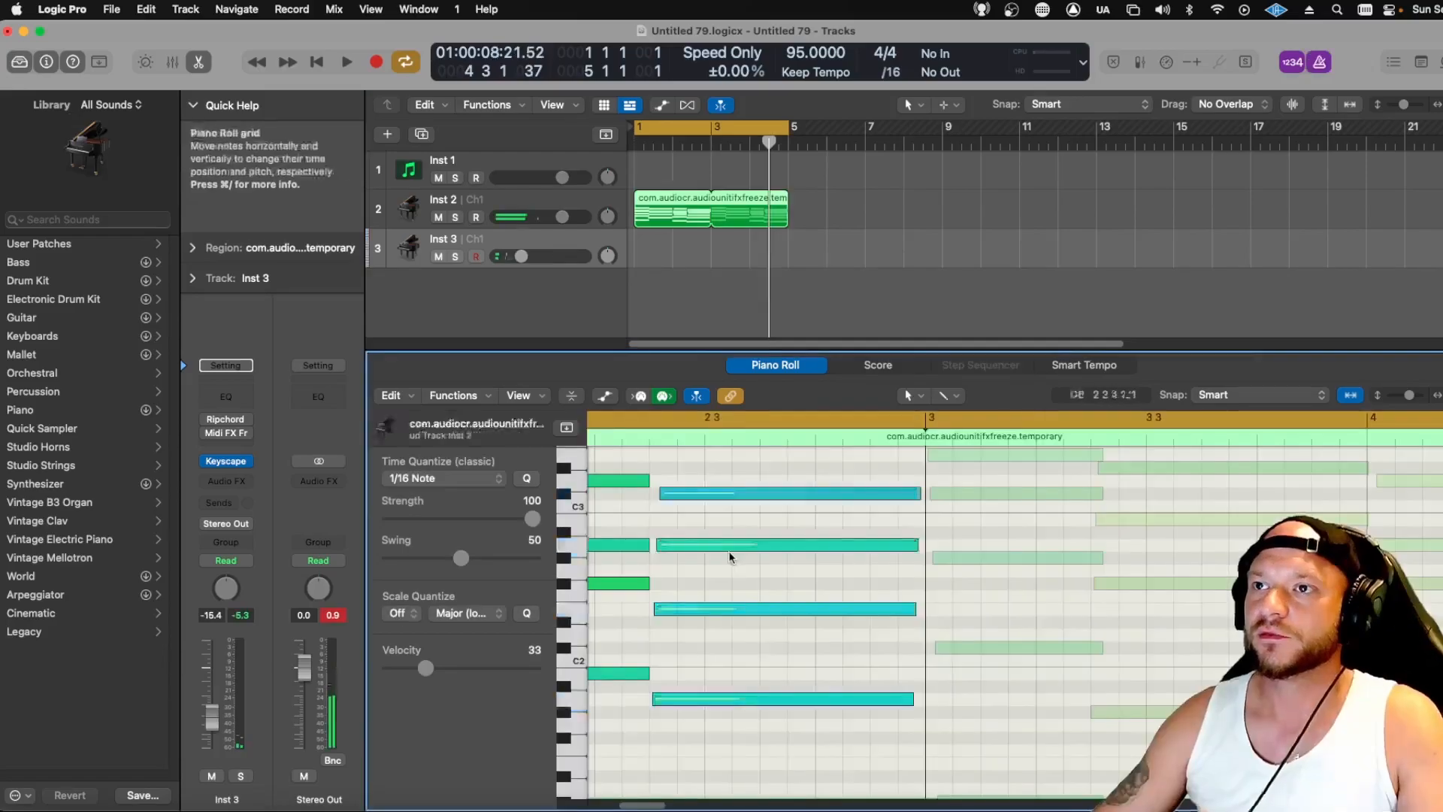
Shorten all notes in the frozen chord region by the same amount and play back the result
key(super+a)
drag(917, 557, 813, 547)
key(space)
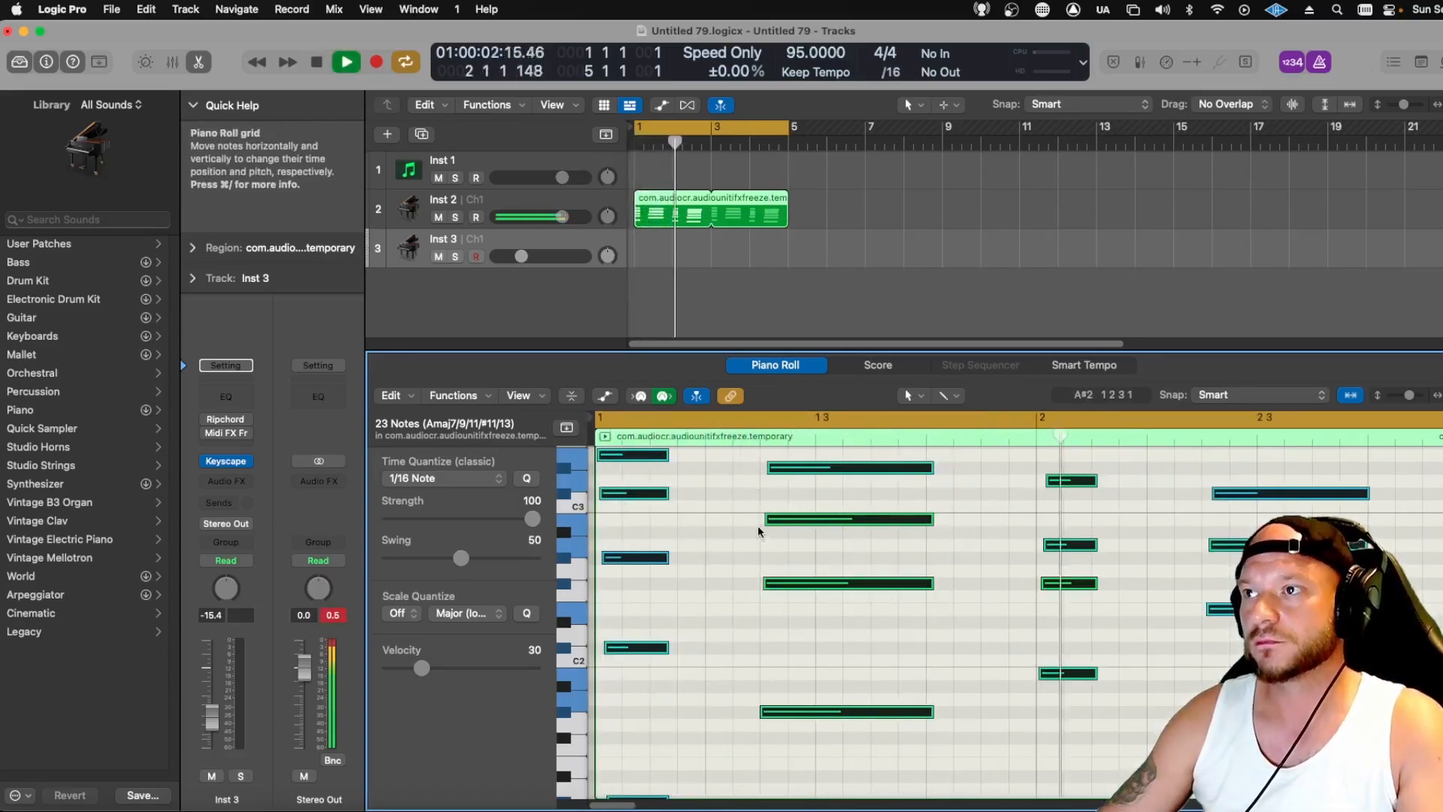
Lengthen all notes in the frozen chord region slightly by the same amount and record a melody on the Inst 3 track
key(space)
drag(669, 460, 685, 460)
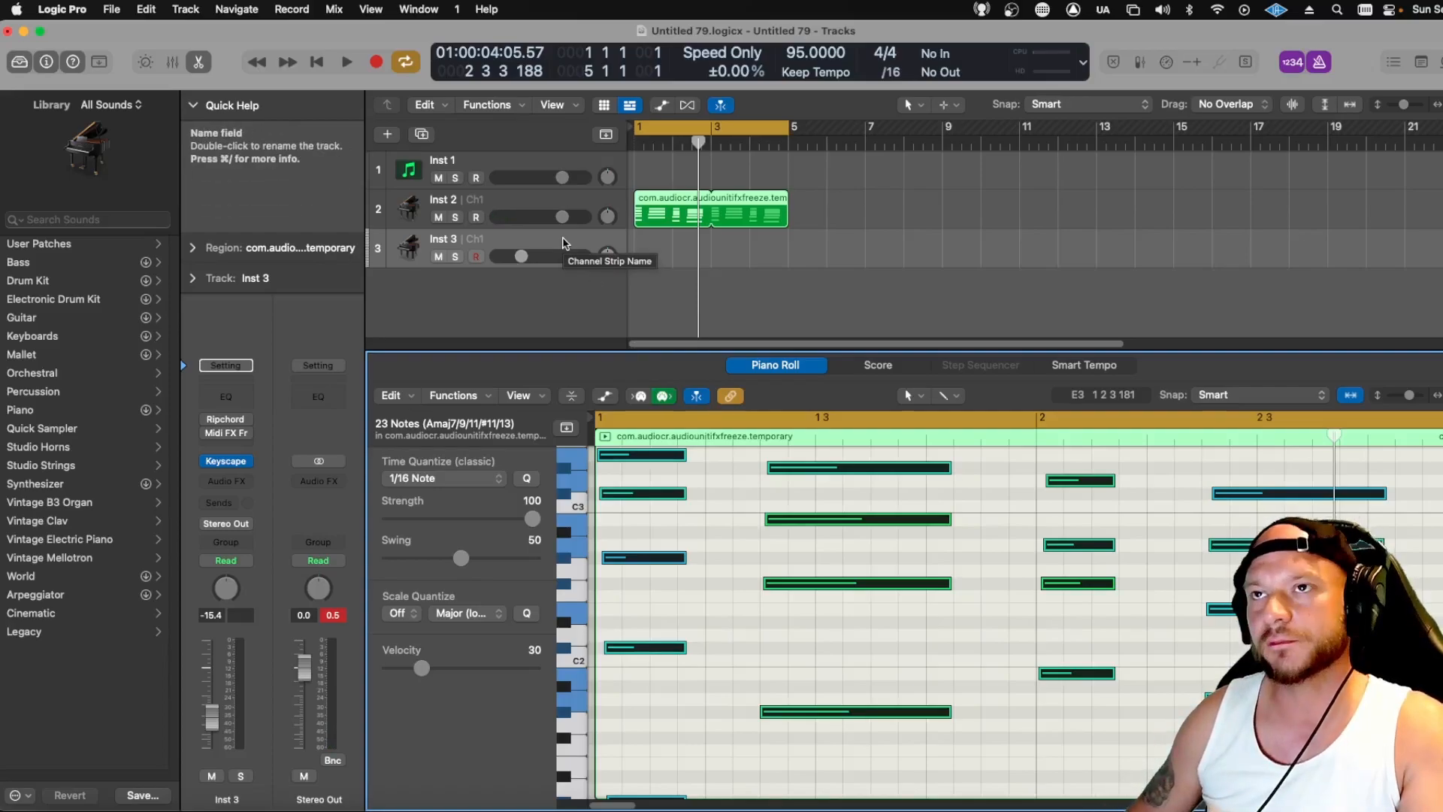
key(r)
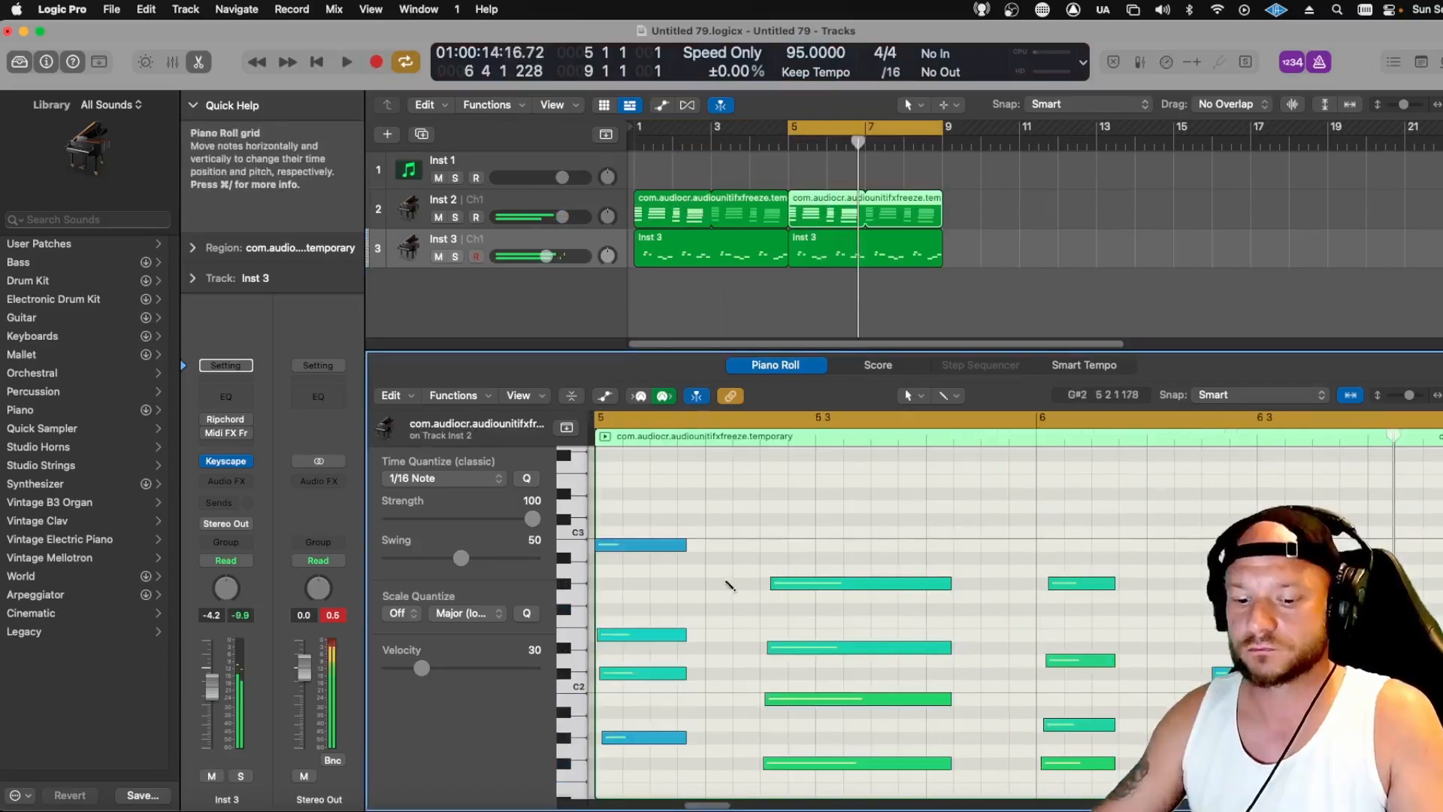
Raise all notes of the second chord region by an octave and compare it with the first region in playback
key(super+a)
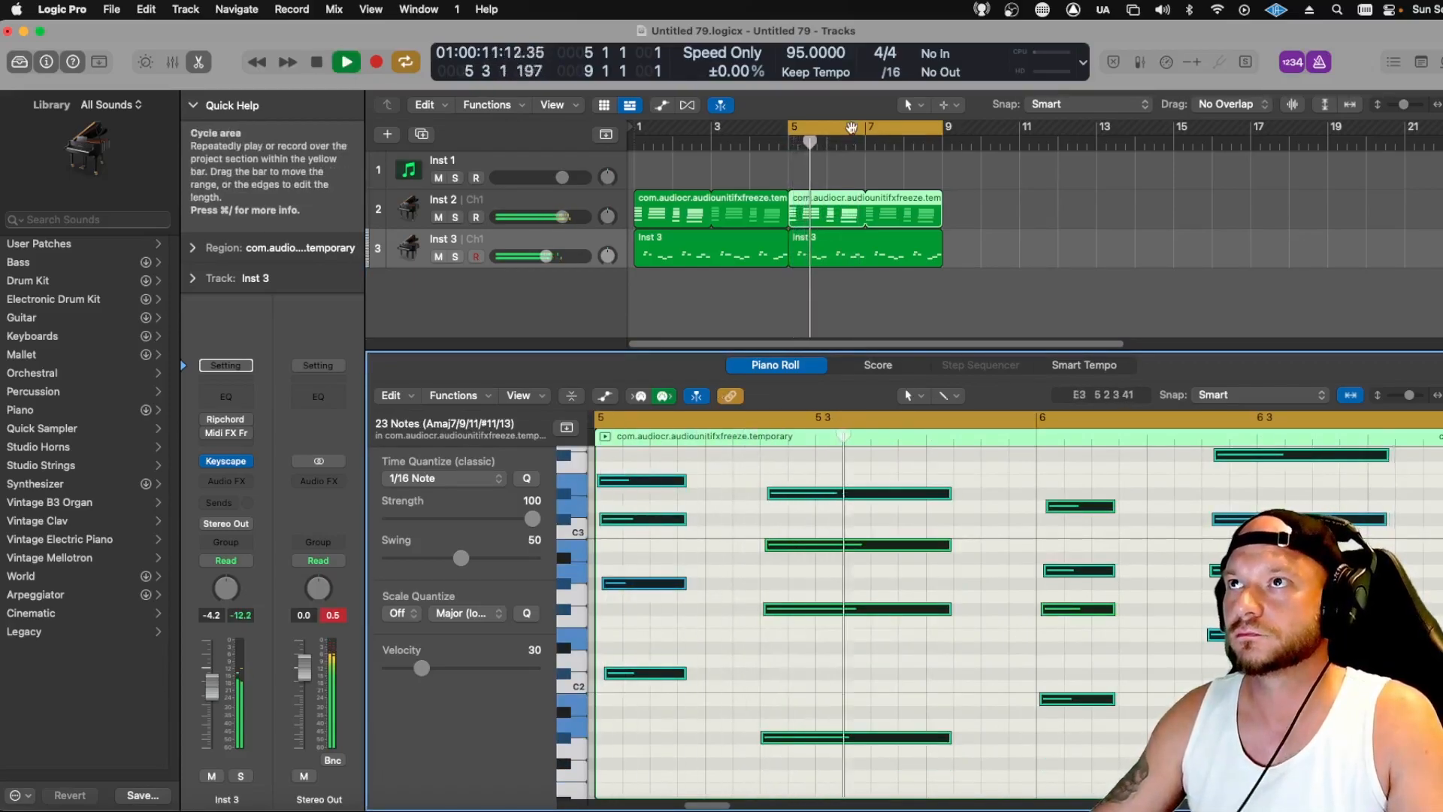
drag(837, 126, 682, 125)
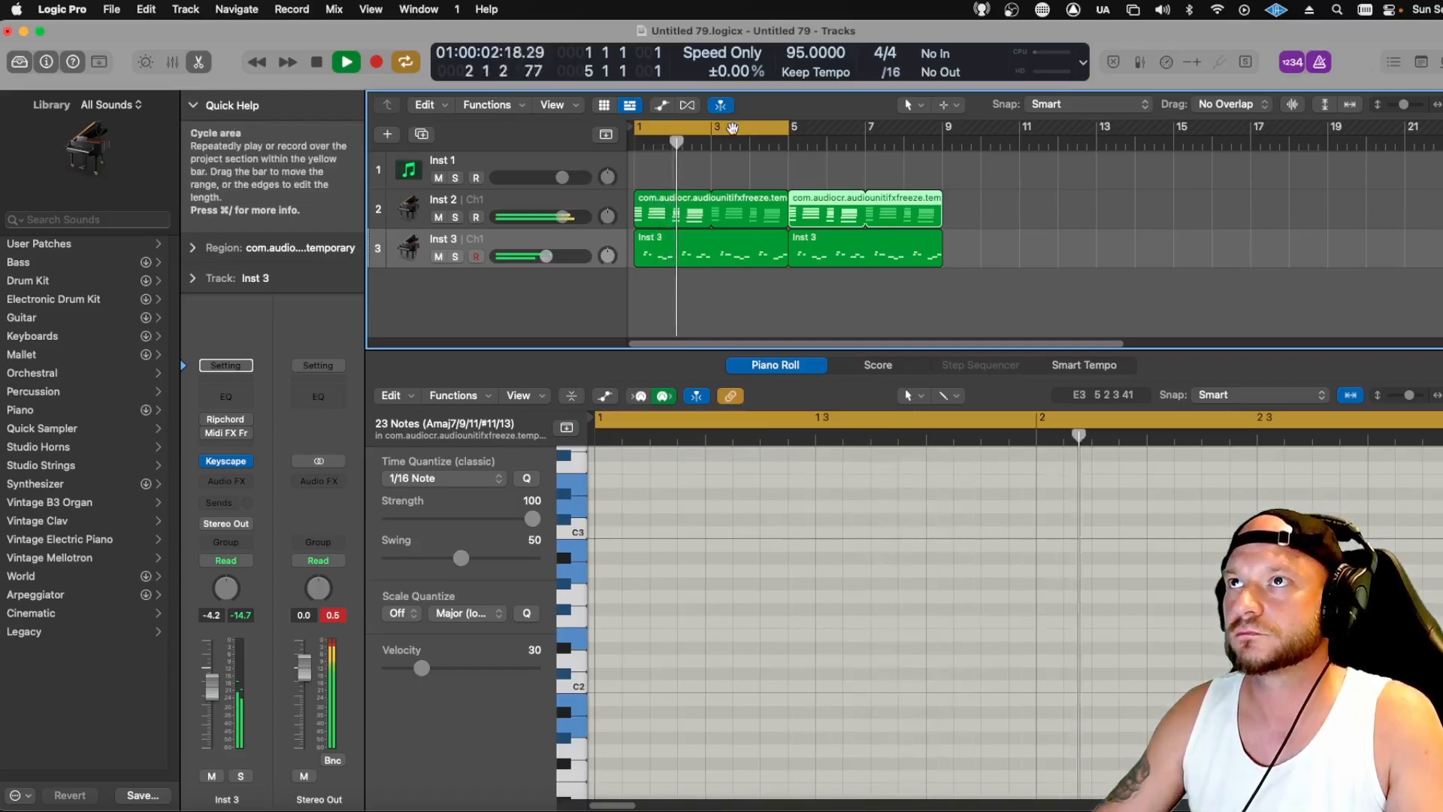
drag(733, 128, 888, 126)
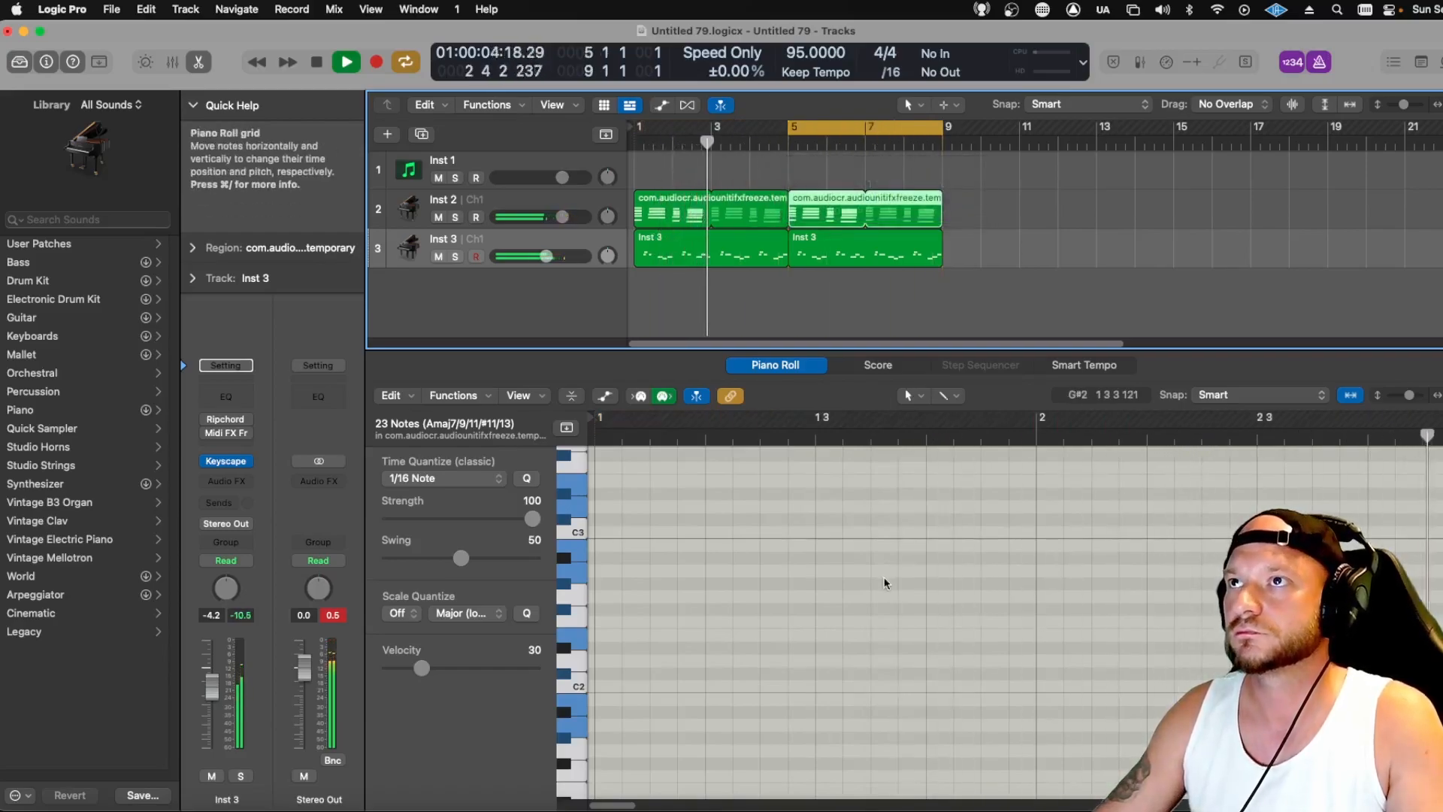
key(space)
key(space)
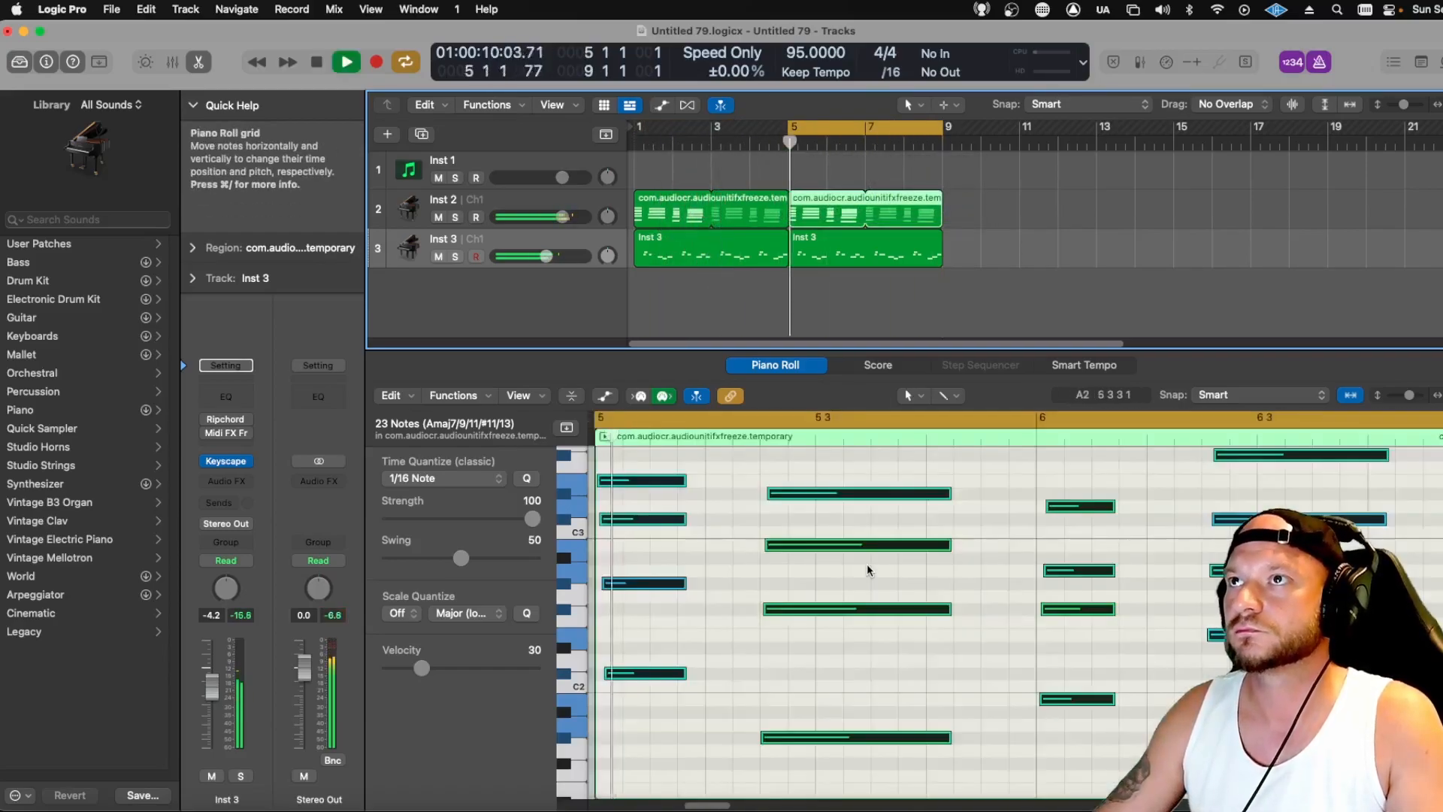
Transpose all notes of the chord region at bar 5 up another octave and play back the result
key(space)
click(756, 558)
key(super+a)
key(space)
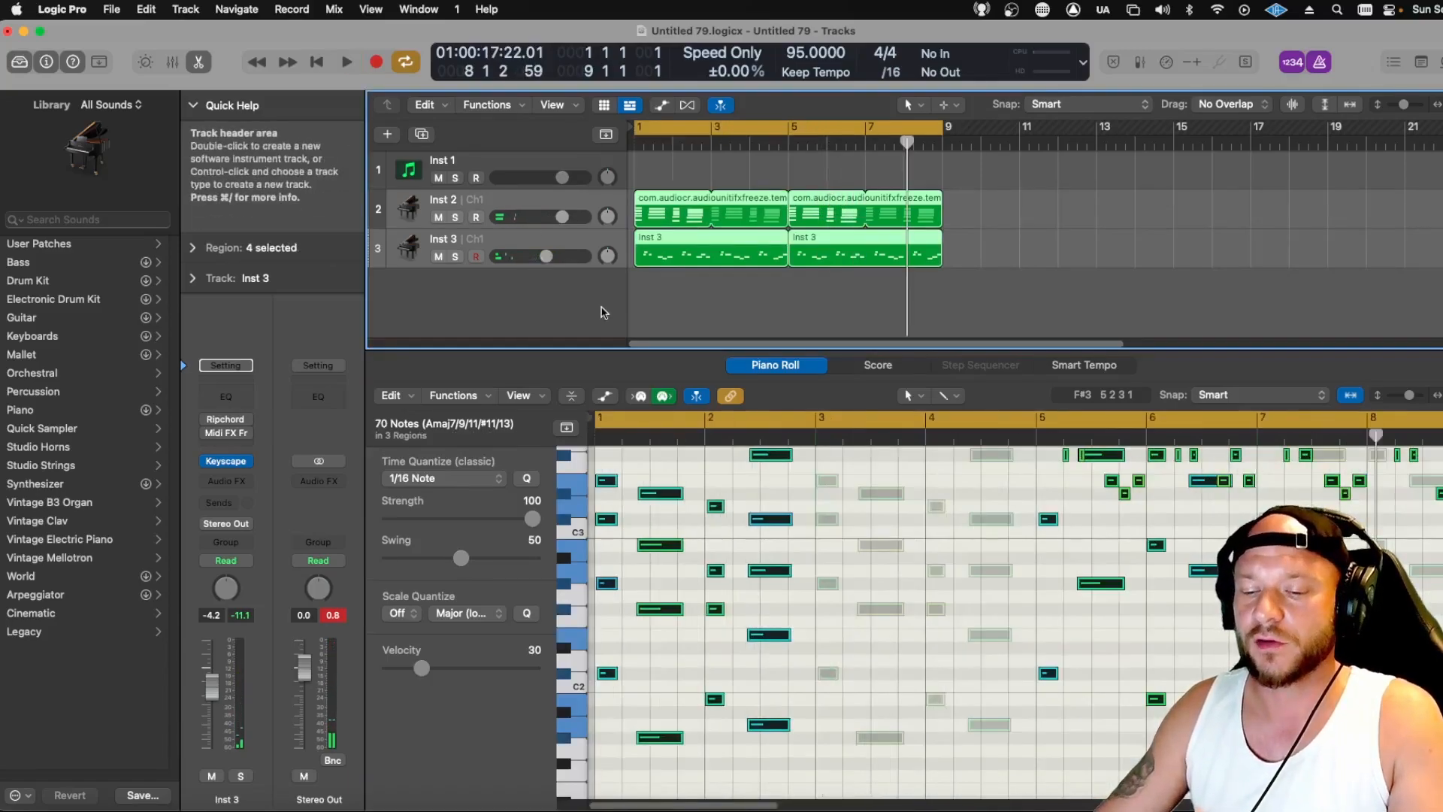
Show the mixer at a larger height and route the outputs of Inst 2 and Inst 3 to Bus 1
key(x)
drag(641, 475, 641, 230)
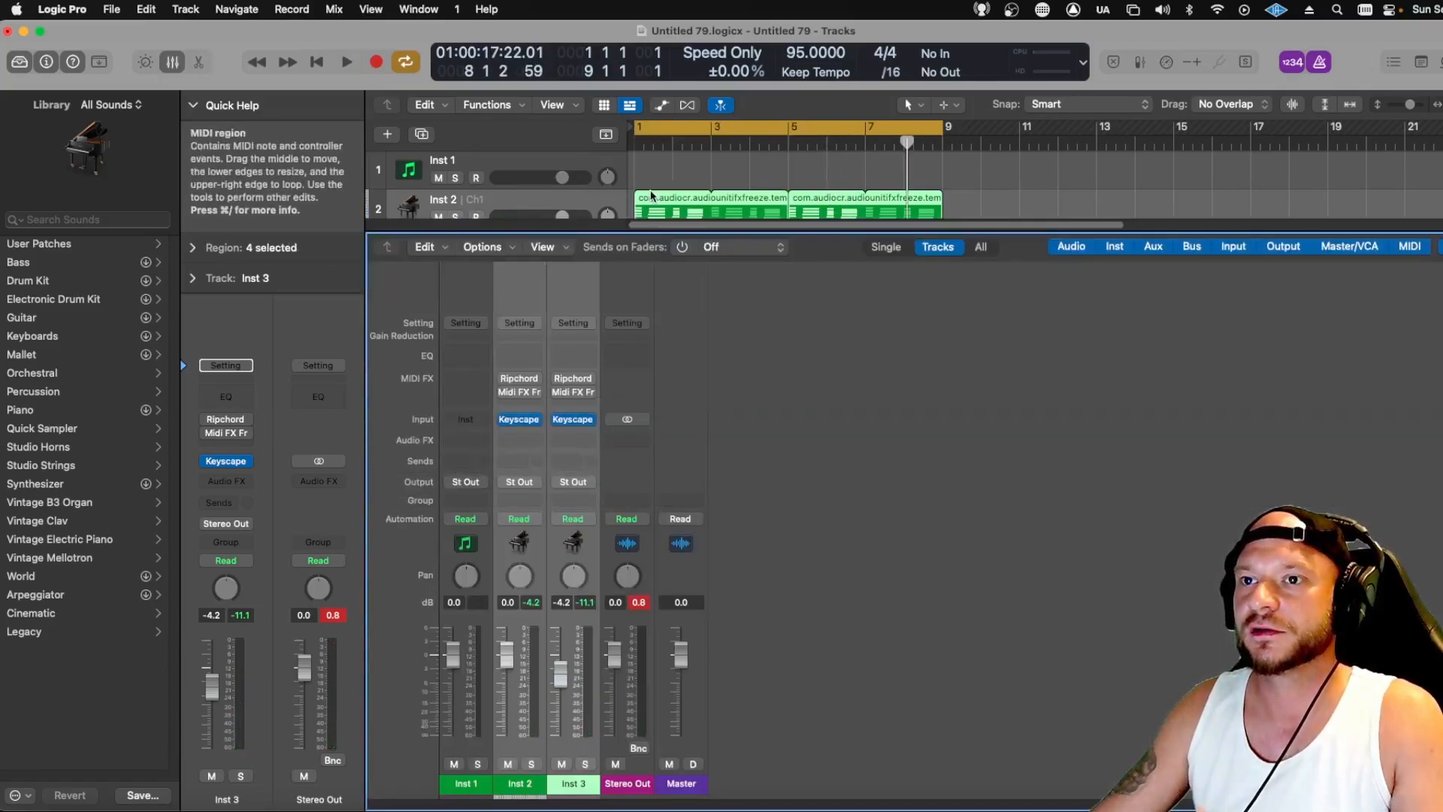
click(585, 483)
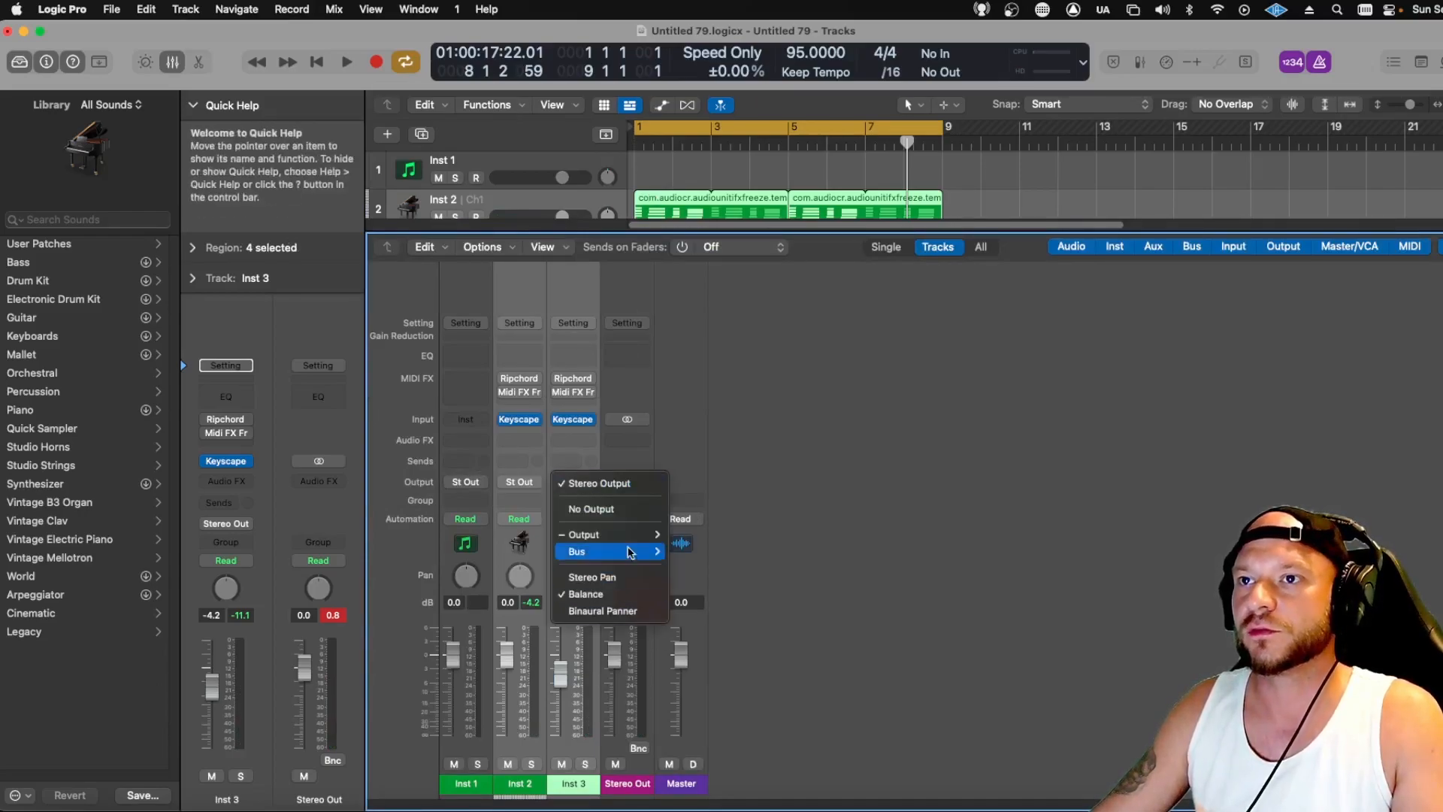
mouse_move(634, 553)
click(715, 146)
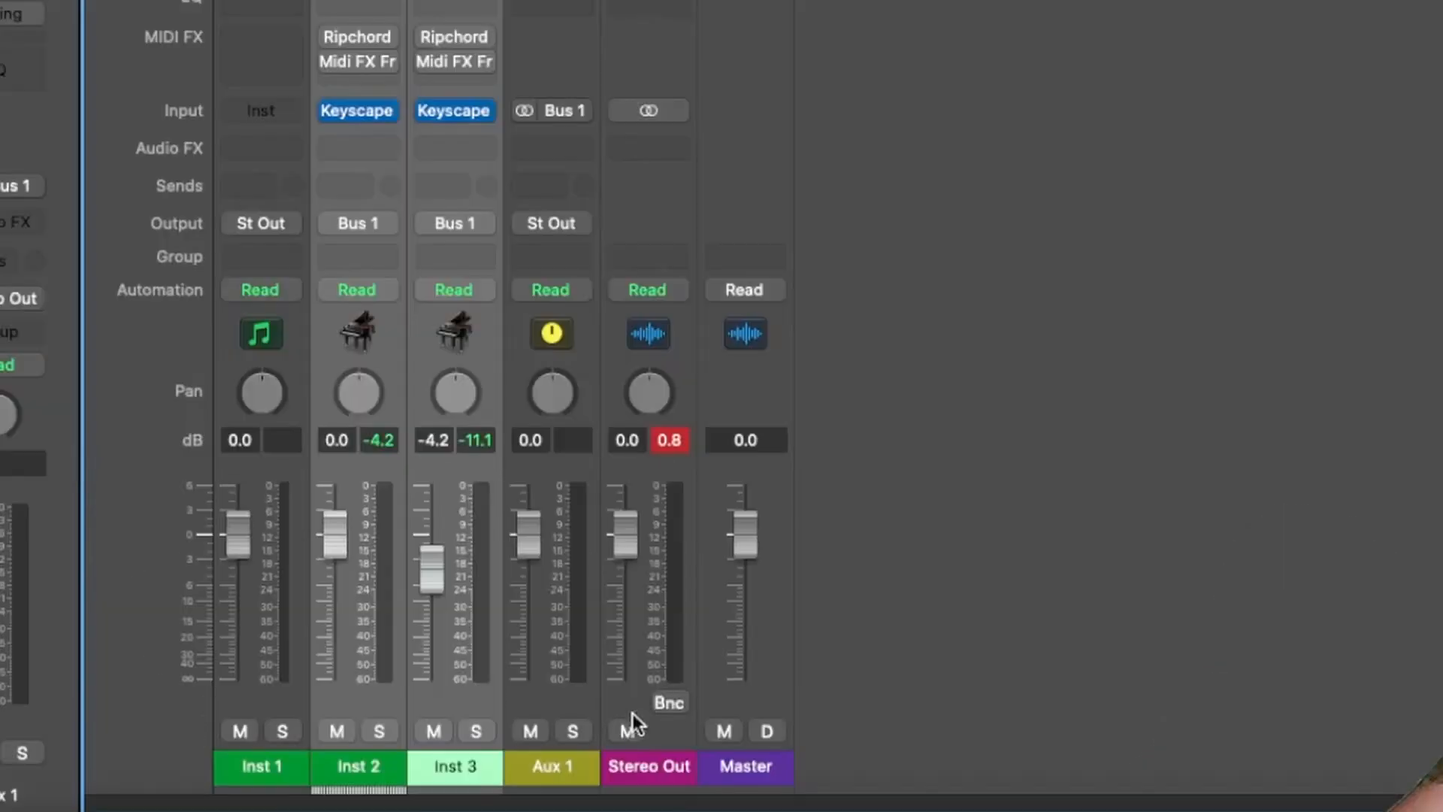
Add a Channel EQ to the Aux 1 channel and set its low cut to 125 Hz at 48 dB/Oct
click(553, 710)
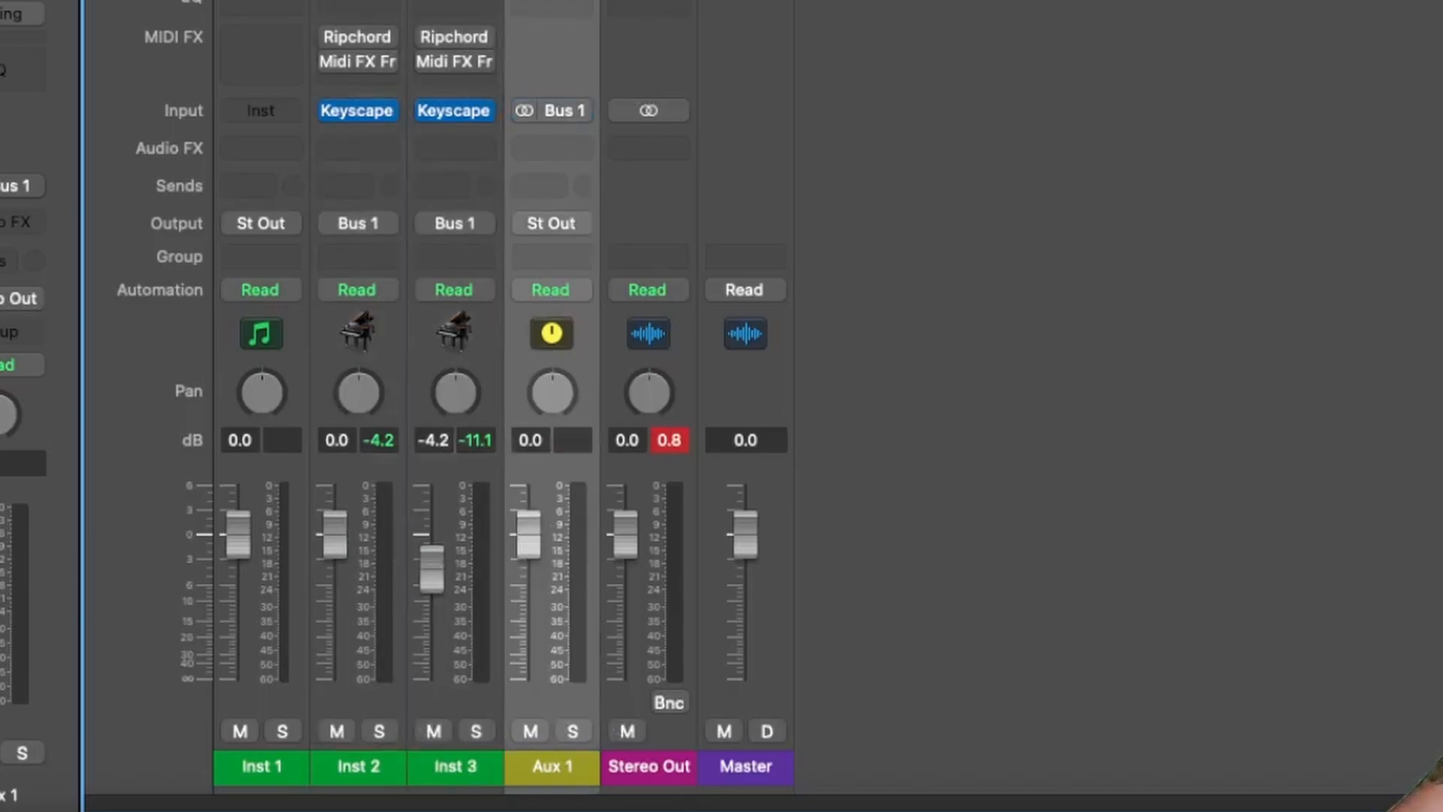
click(534, 11)
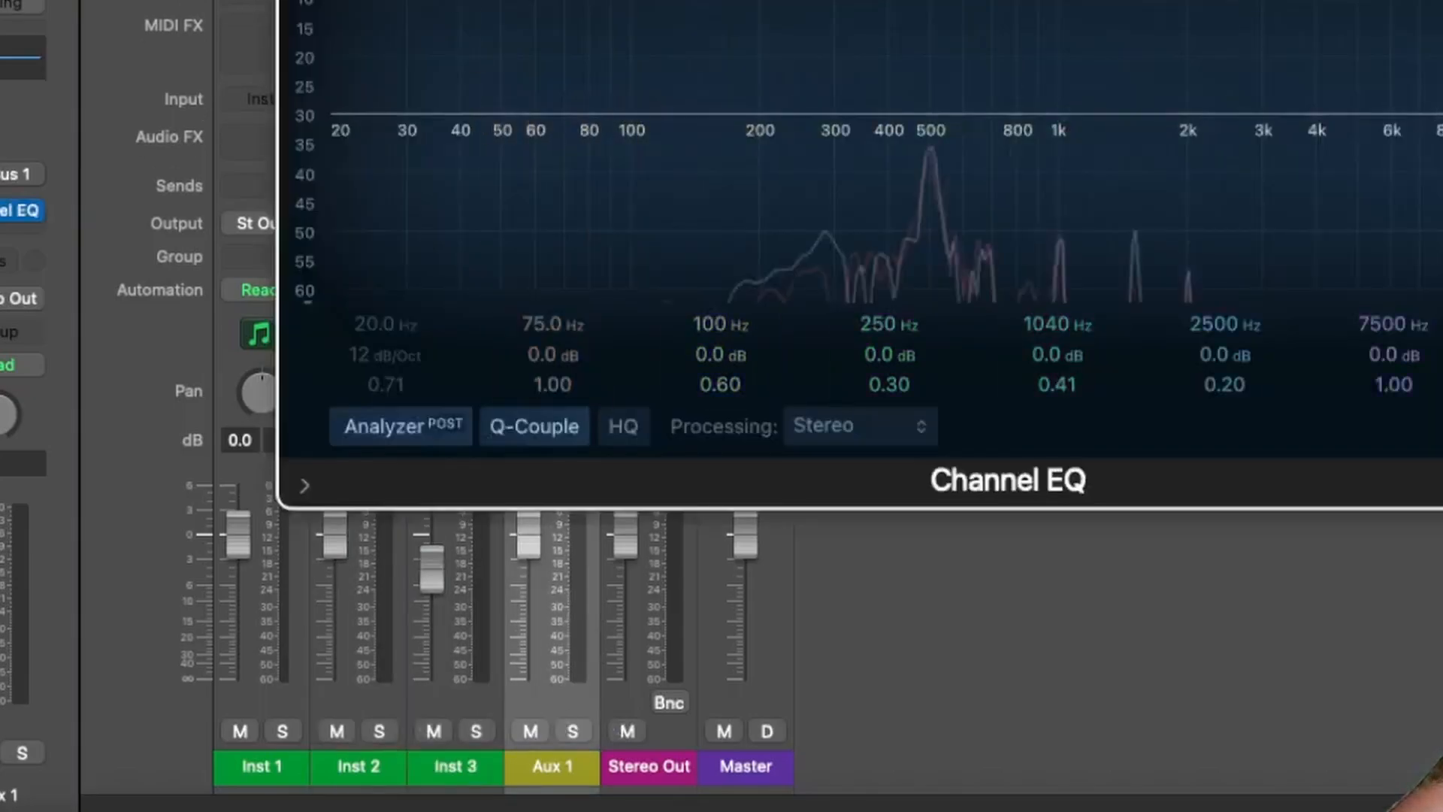
drag(334, 146, 670, 147)
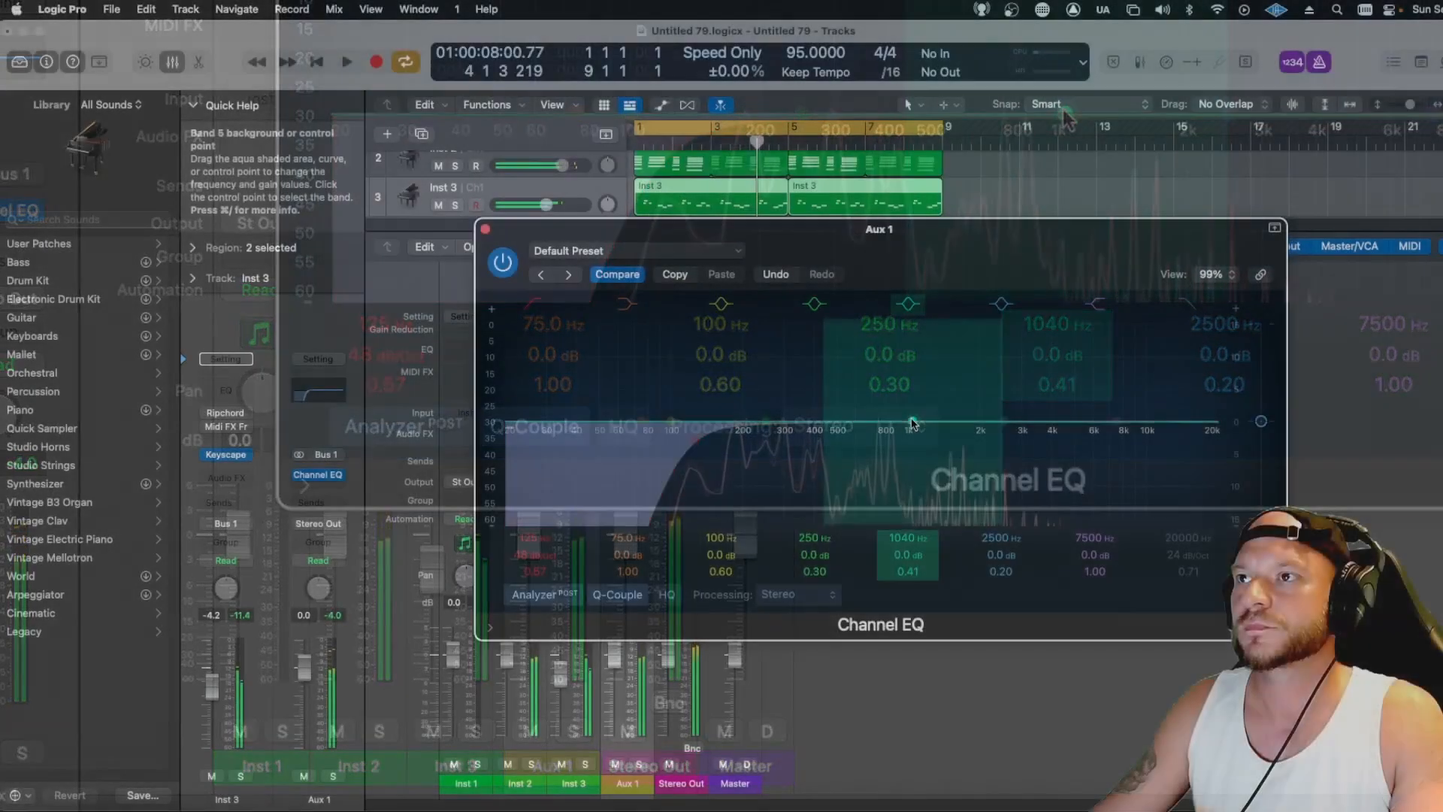
Sweep a narrow boosted EQ band, settle it as a 3.4 dB cut at 840 Hz, and adjust the 2500 Hz band
drag(912, 422, 910, 420)
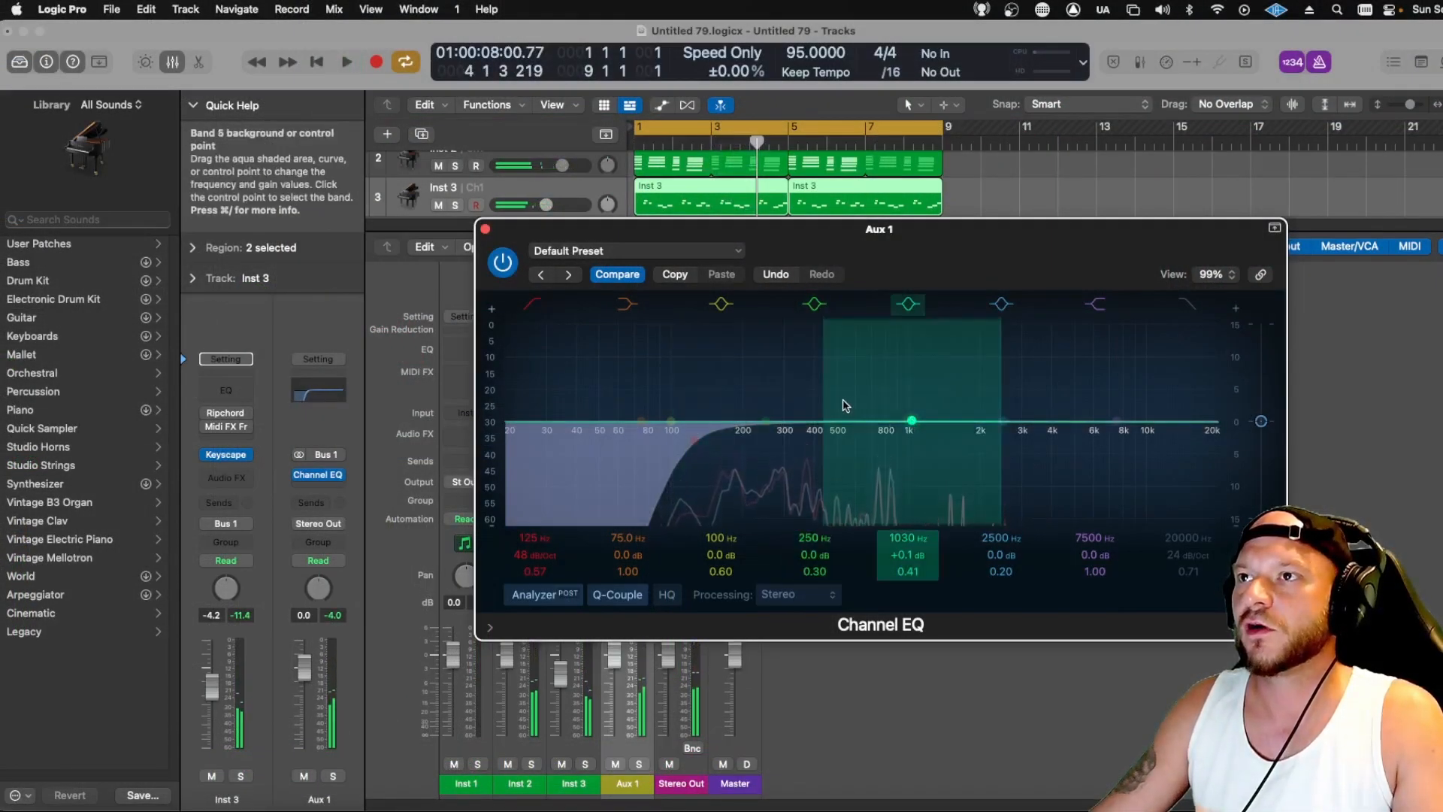
mouse_move(827, 399)
mouse_down()
mouse_move(914, 404)
mouse_move(919, 378)
mouse_move(787, 336)
mouse_up()
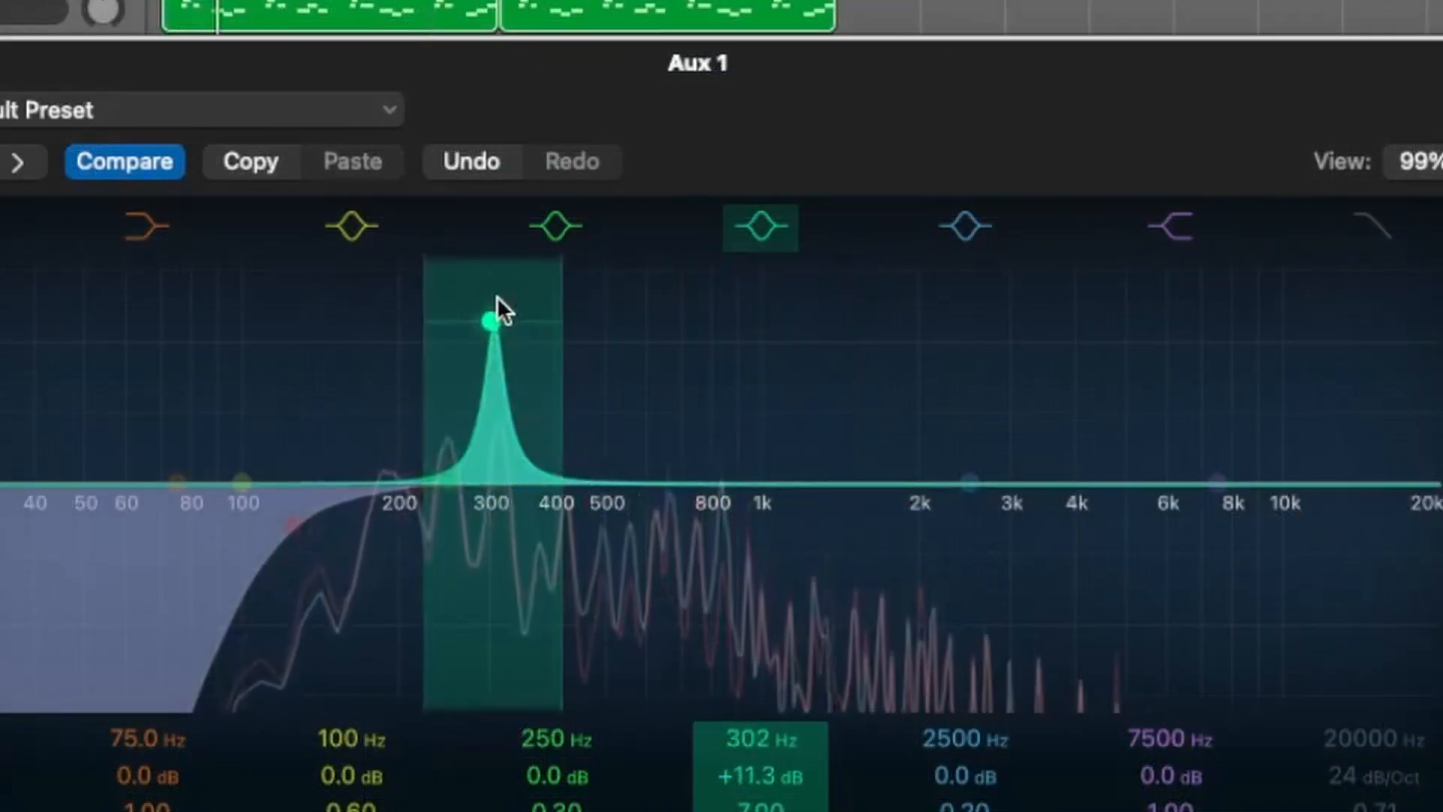
drag(497, 296, 729, 556)
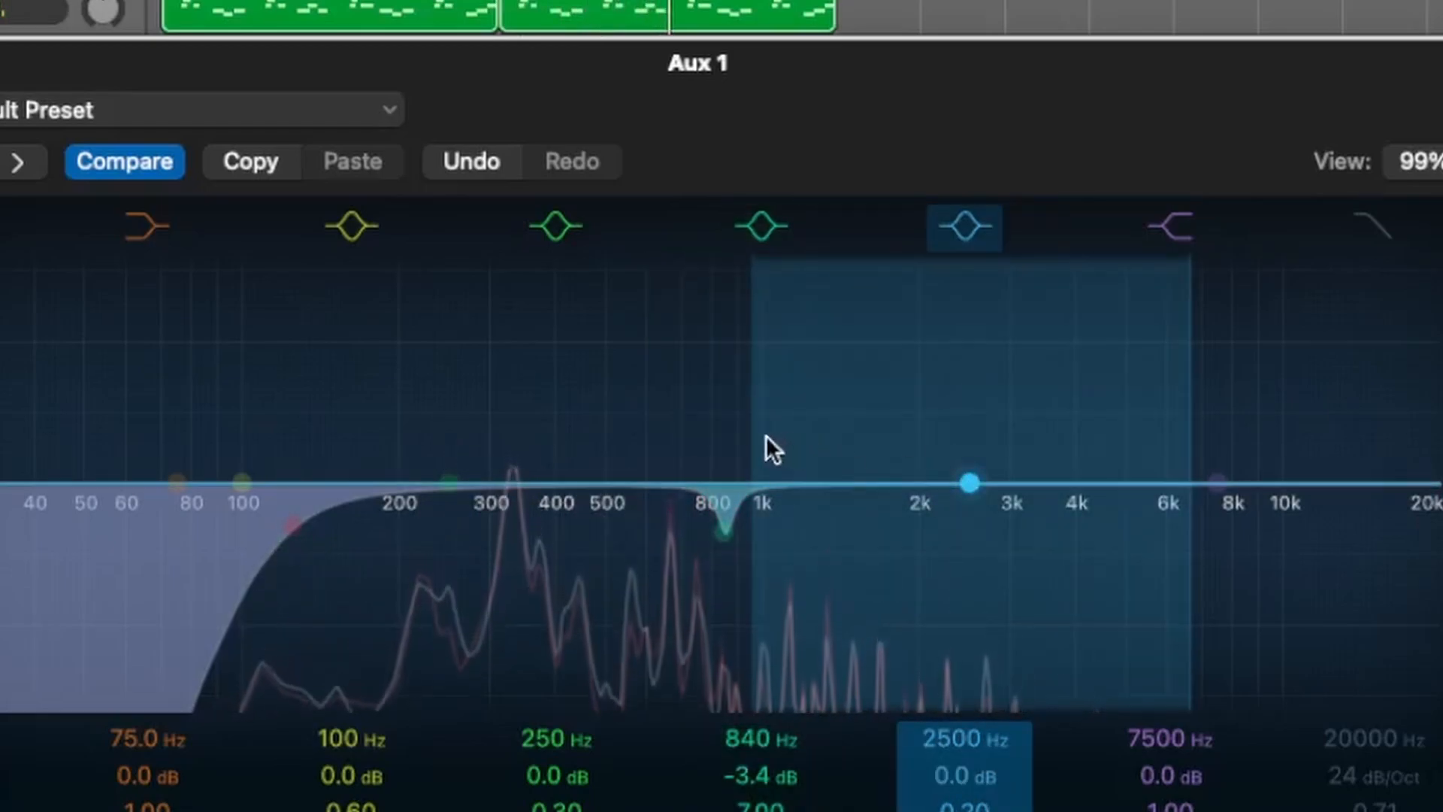
drag(763, 439, 892, 440)
drag(959, 495, 825, 530)
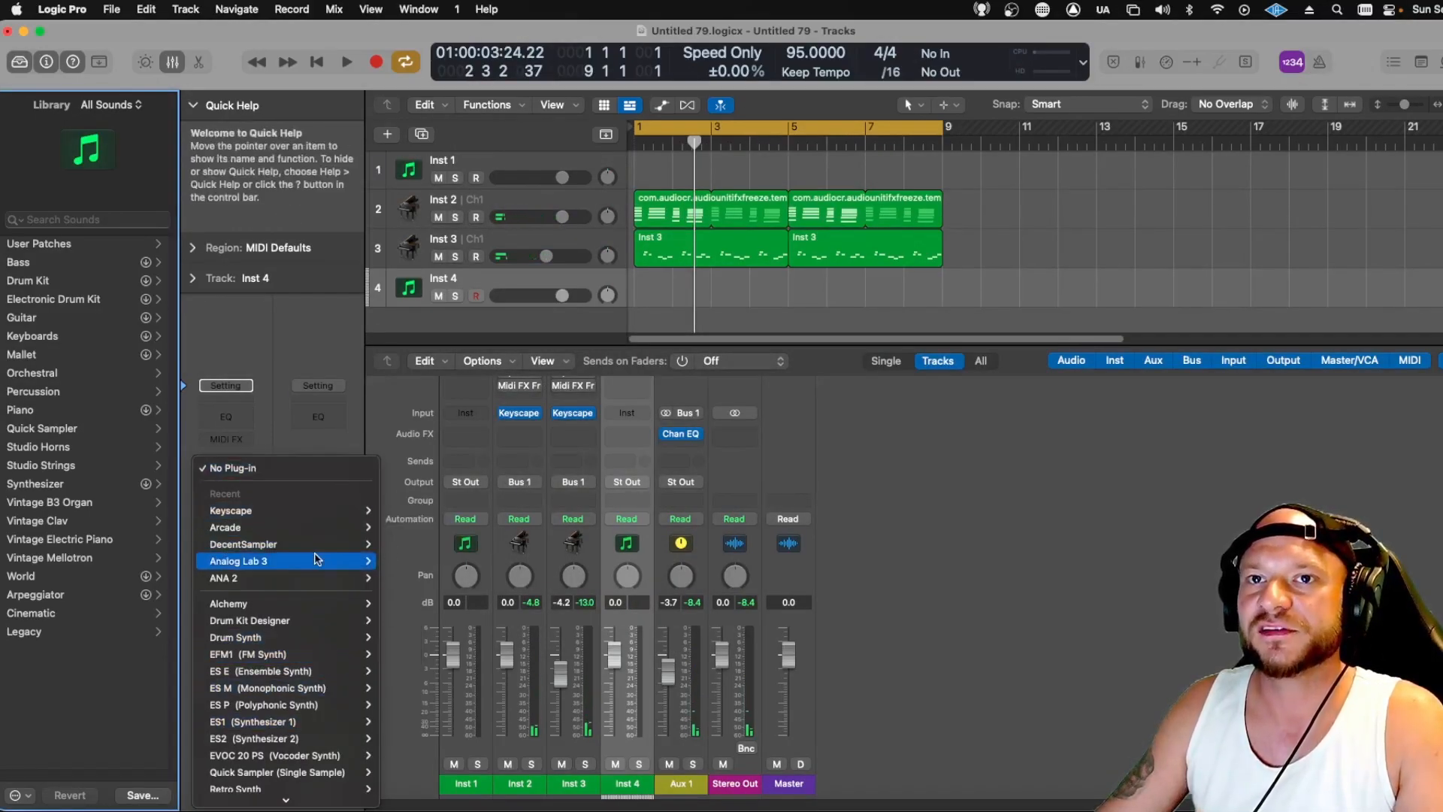
Load Analog Lab 3 in stereo as the instrument on the Inst 4 track
mouse_move(289, 527)
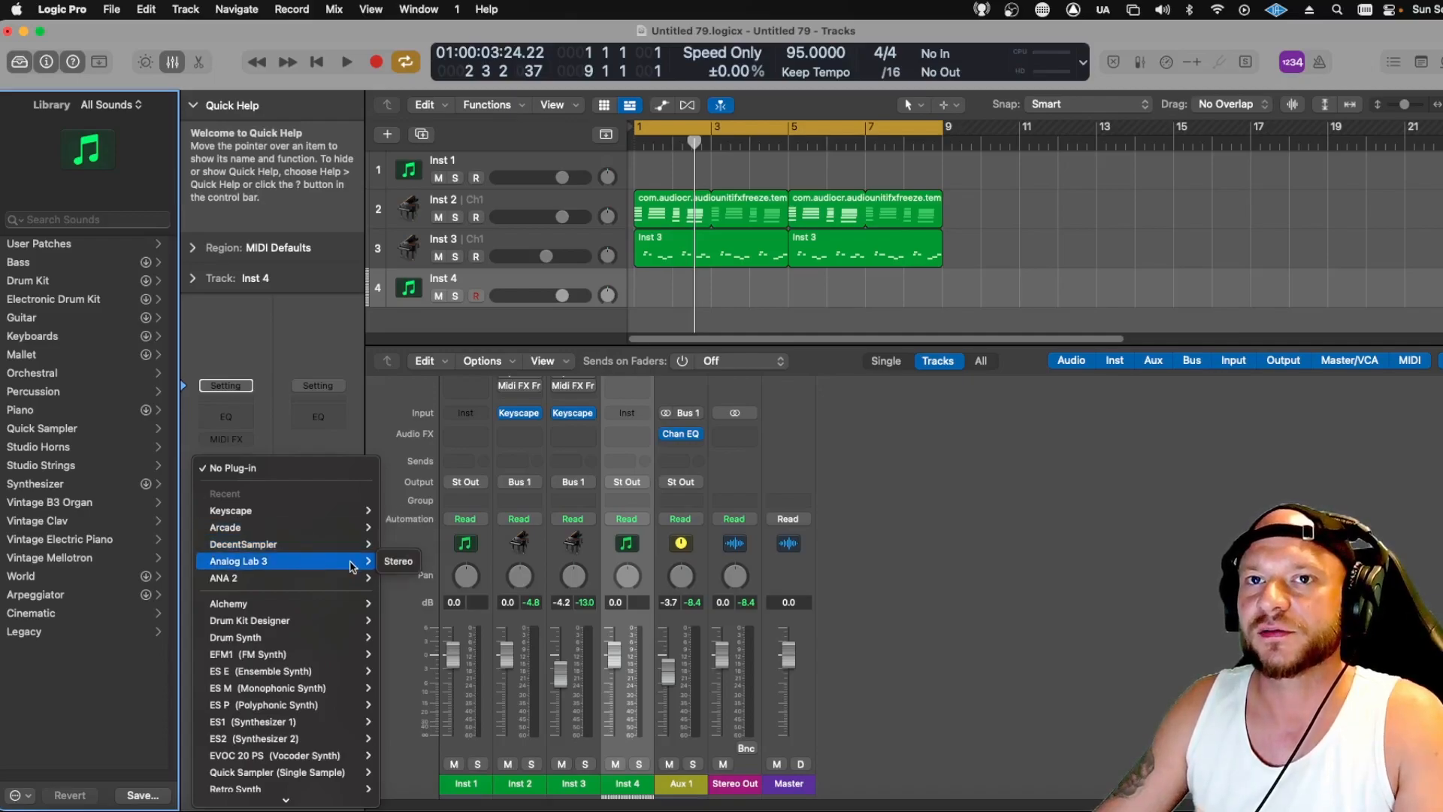
click(390, 562)
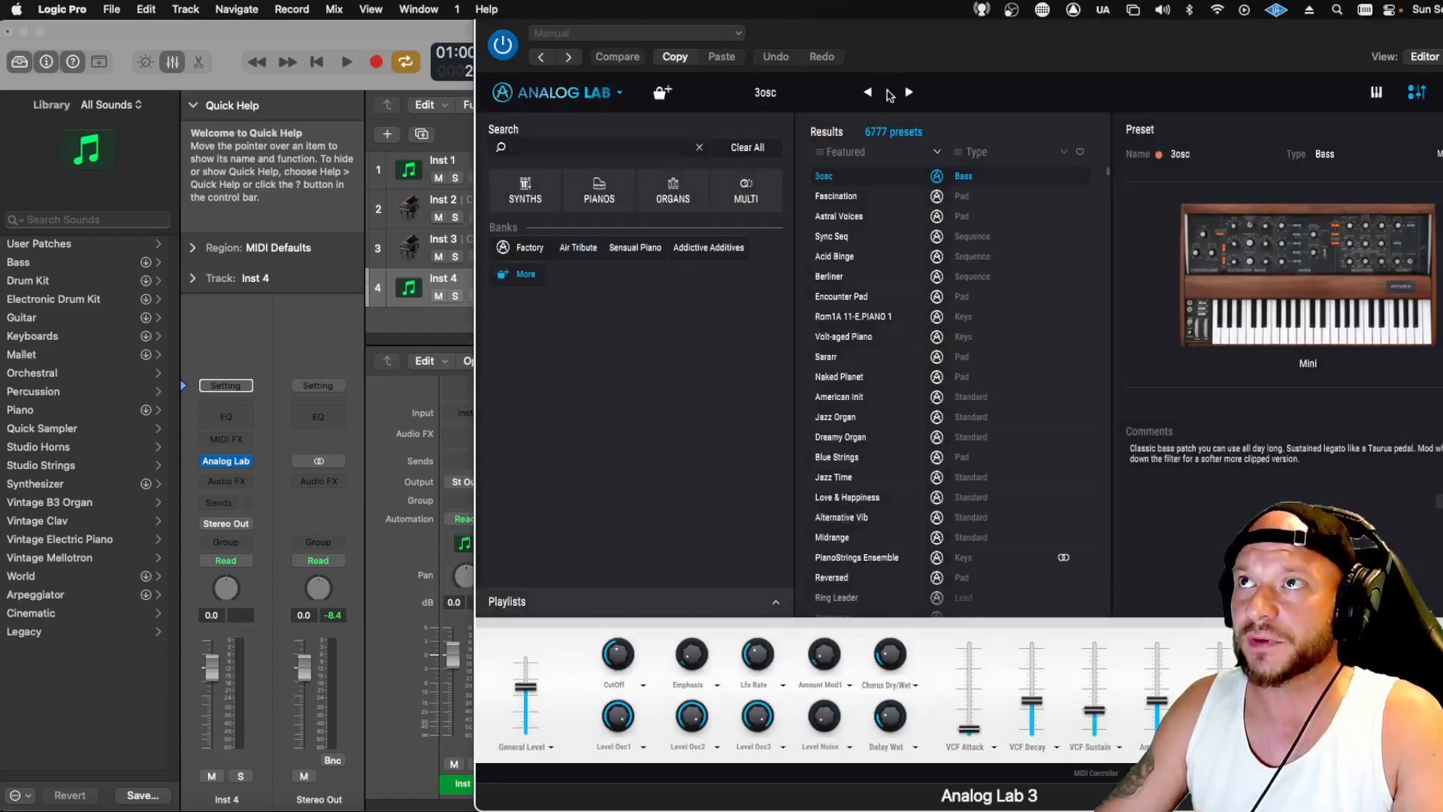
drag(890, 21, 591, 27)
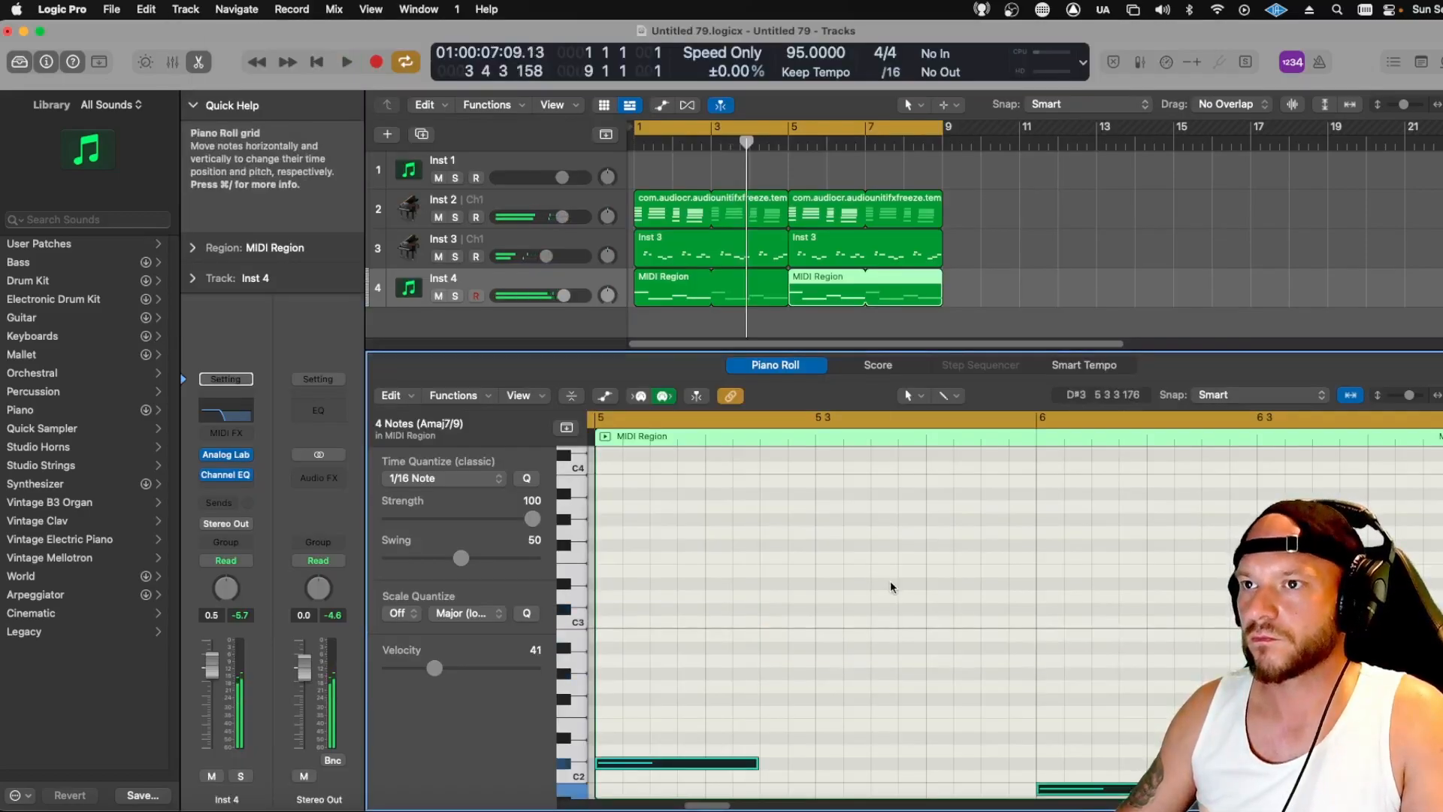
Play back the arrangement from bar 1 and from bar 5 to compare the two Inst 4 regions
key(space)
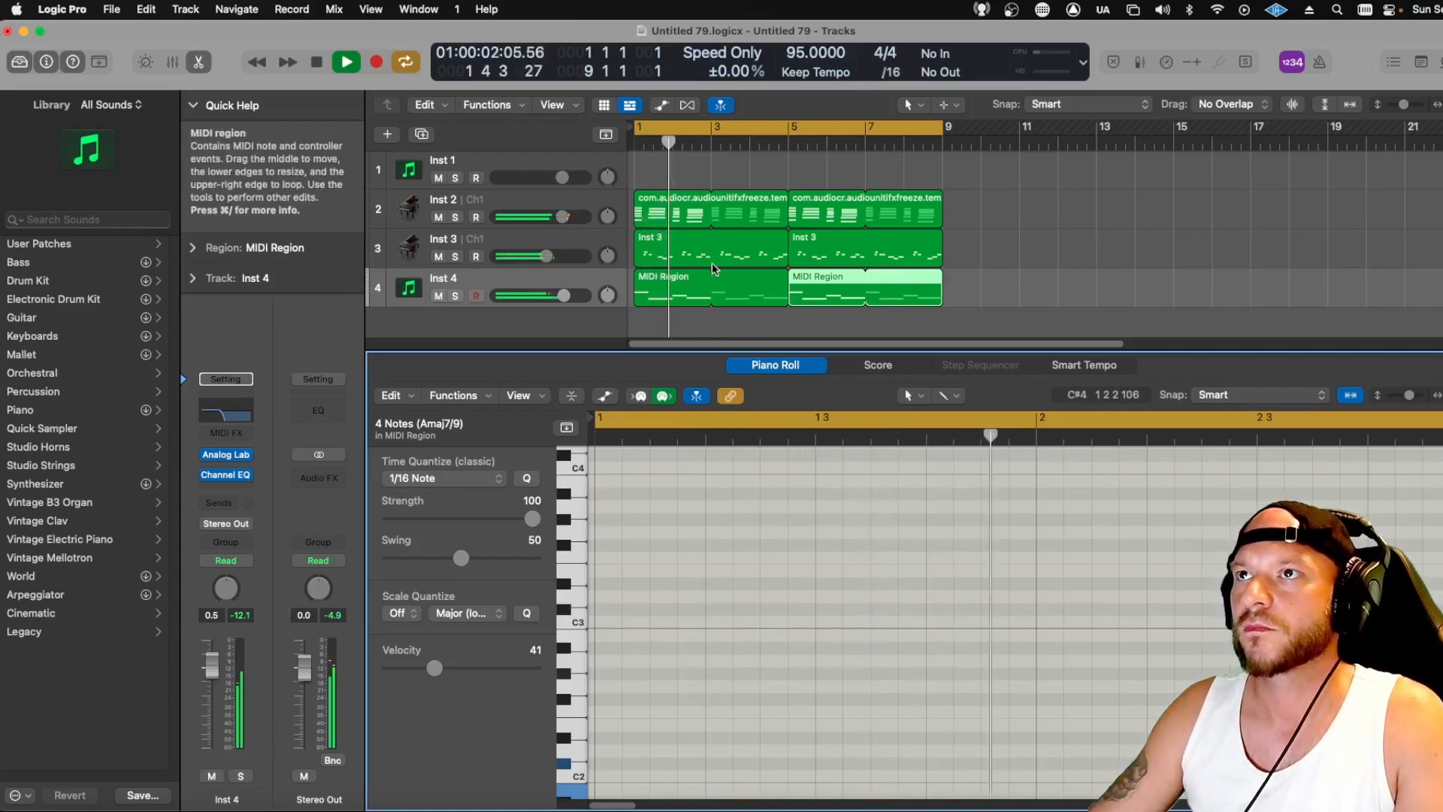
key(space)
click(789, 141)
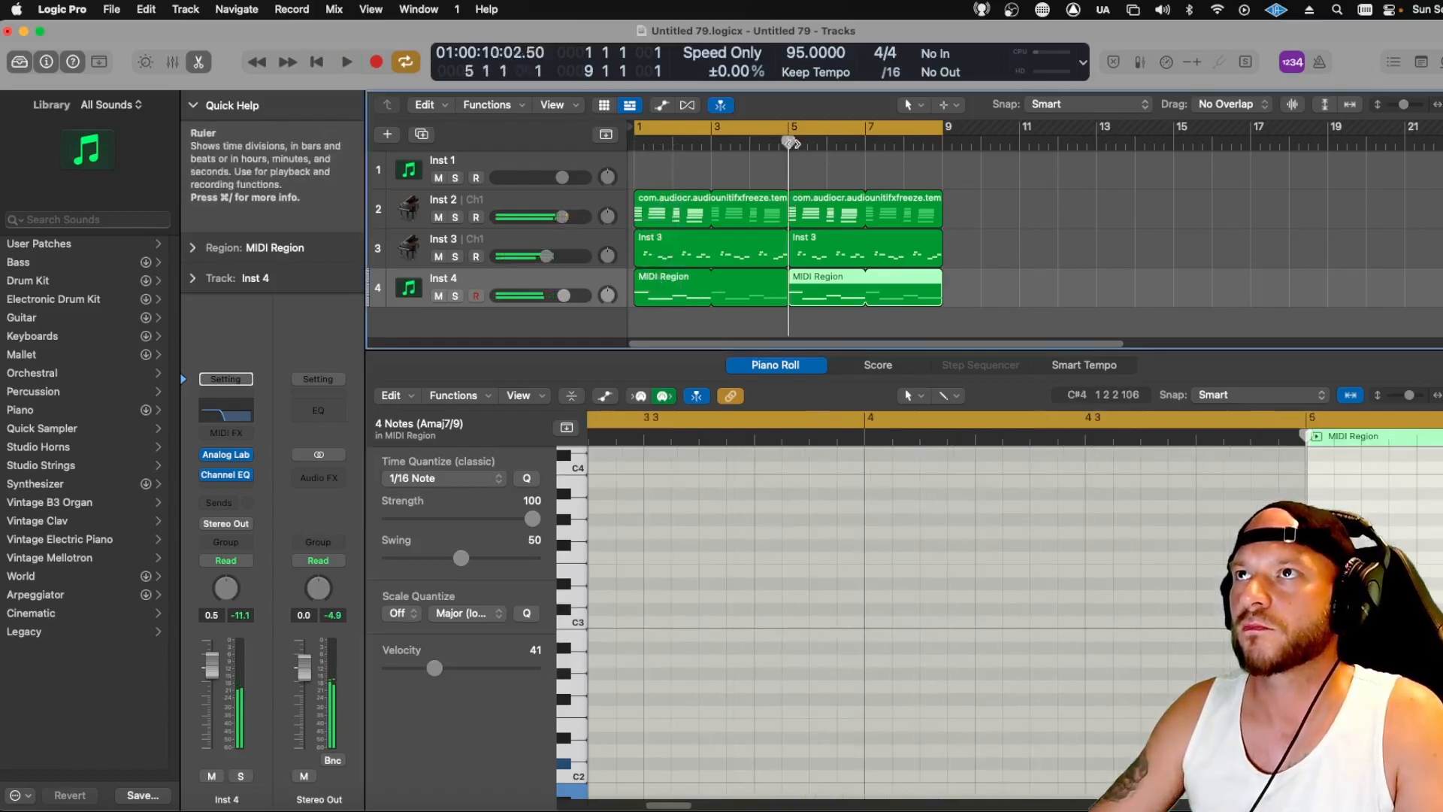
click(798, 134)
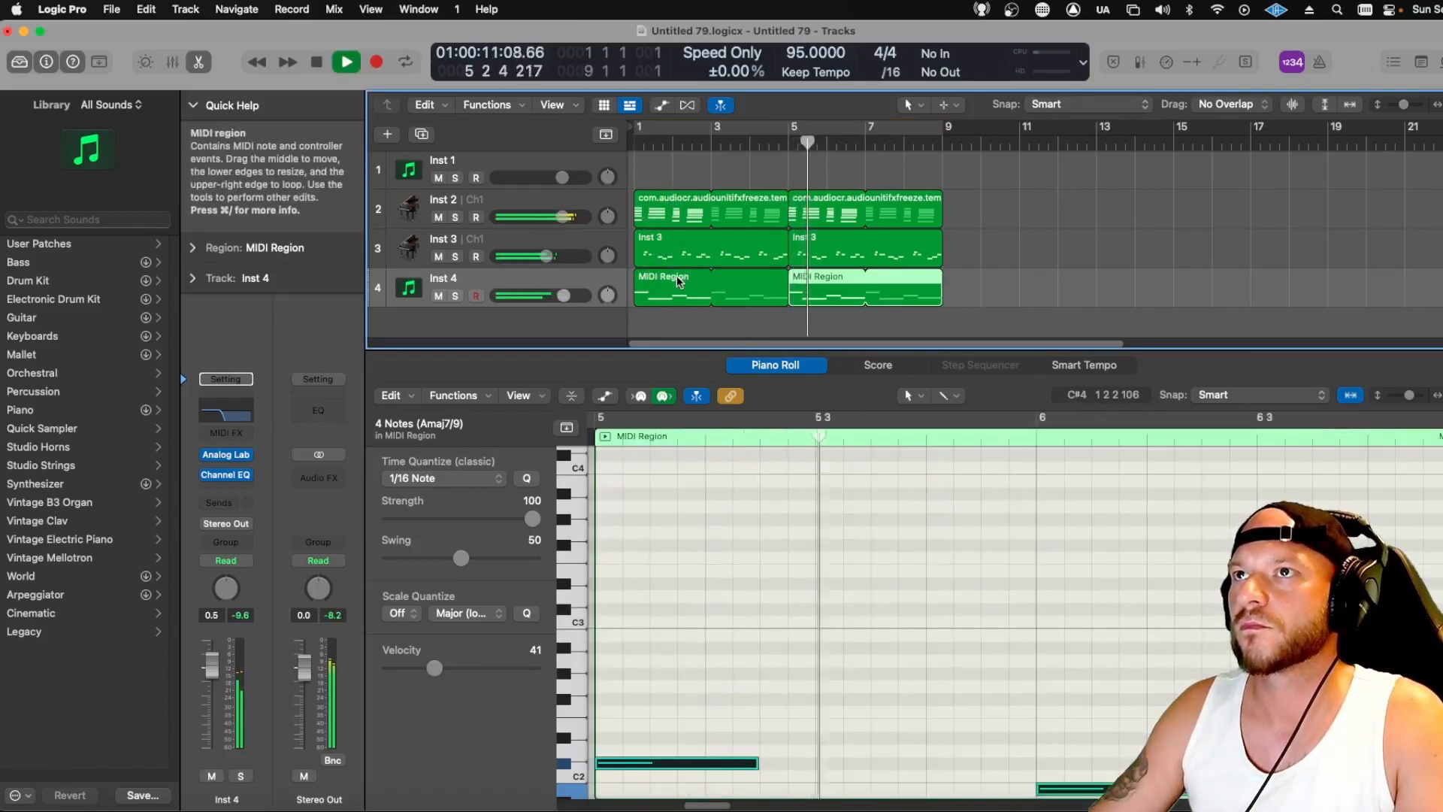
Replace the first Inst 4 region with the one from bar 5, loop it out to bar 9, and play it with cycling on
click(676, 275)
key(Delete)
drag(834, 287, 680, 287)
key(space)
key(c)
key(space)
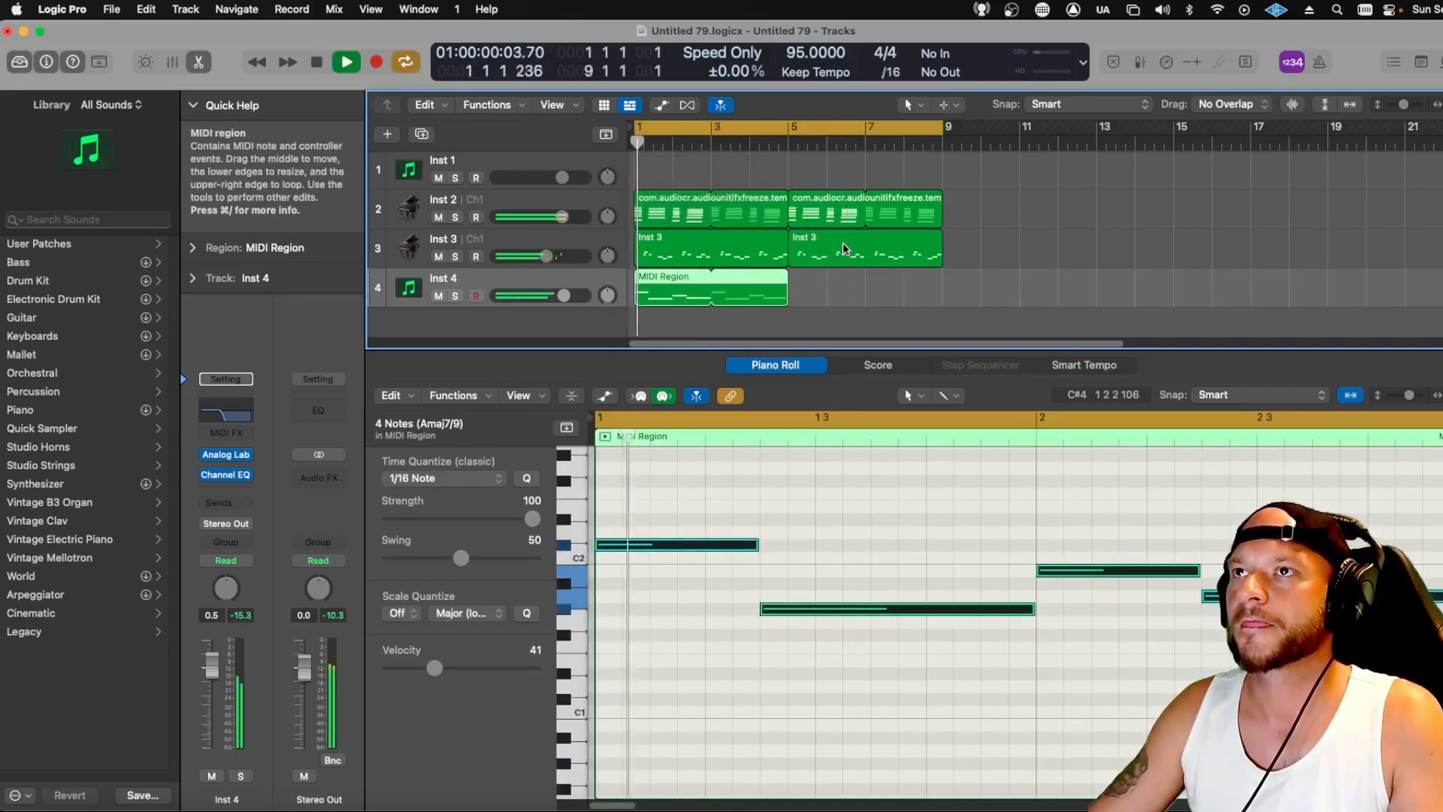
drag(787, 271, 942, 278)
Enlarge the tracks area above the piano roll and lower the volume of the Inst 2 track slightly
drag(778, 353, 777, 485)
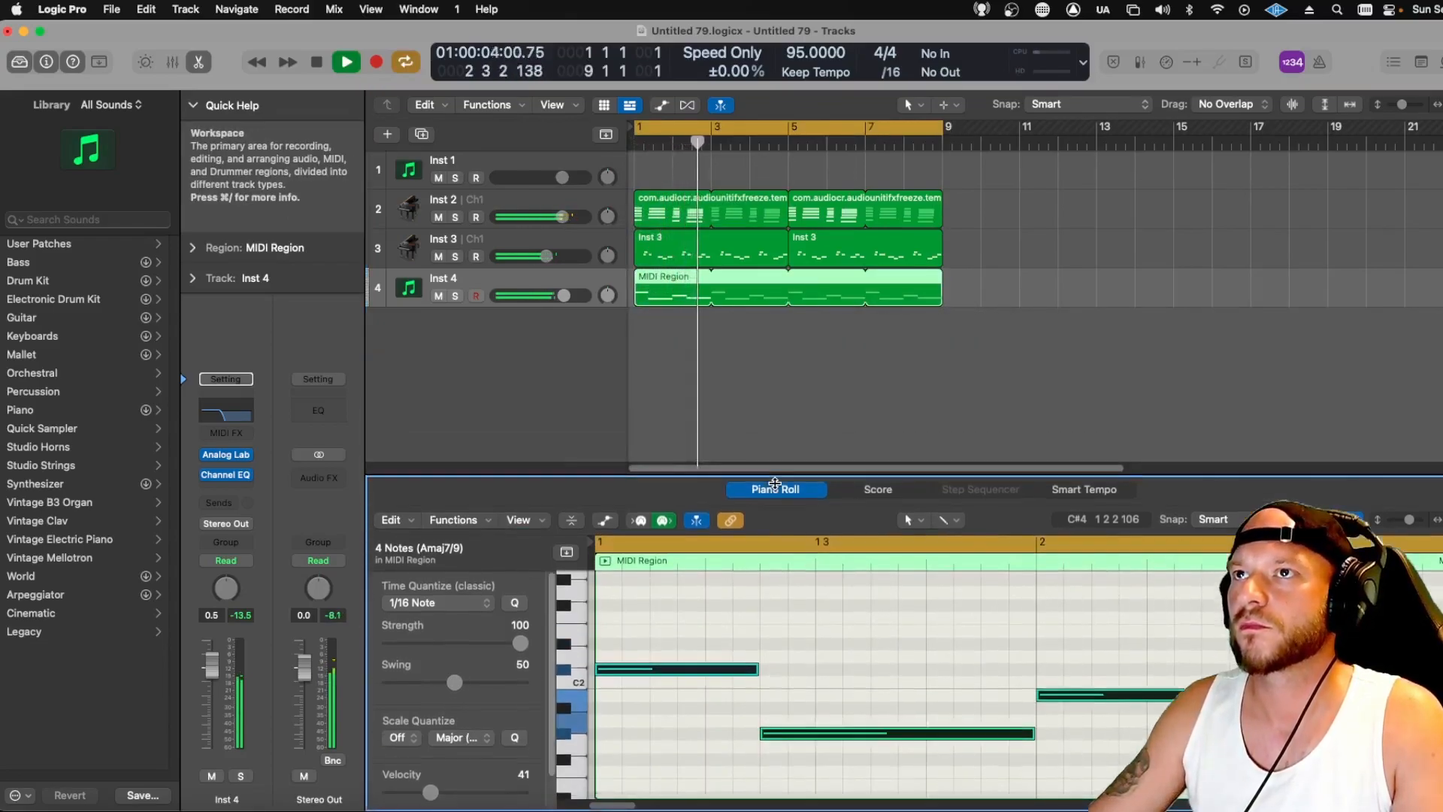
click(633, 354)
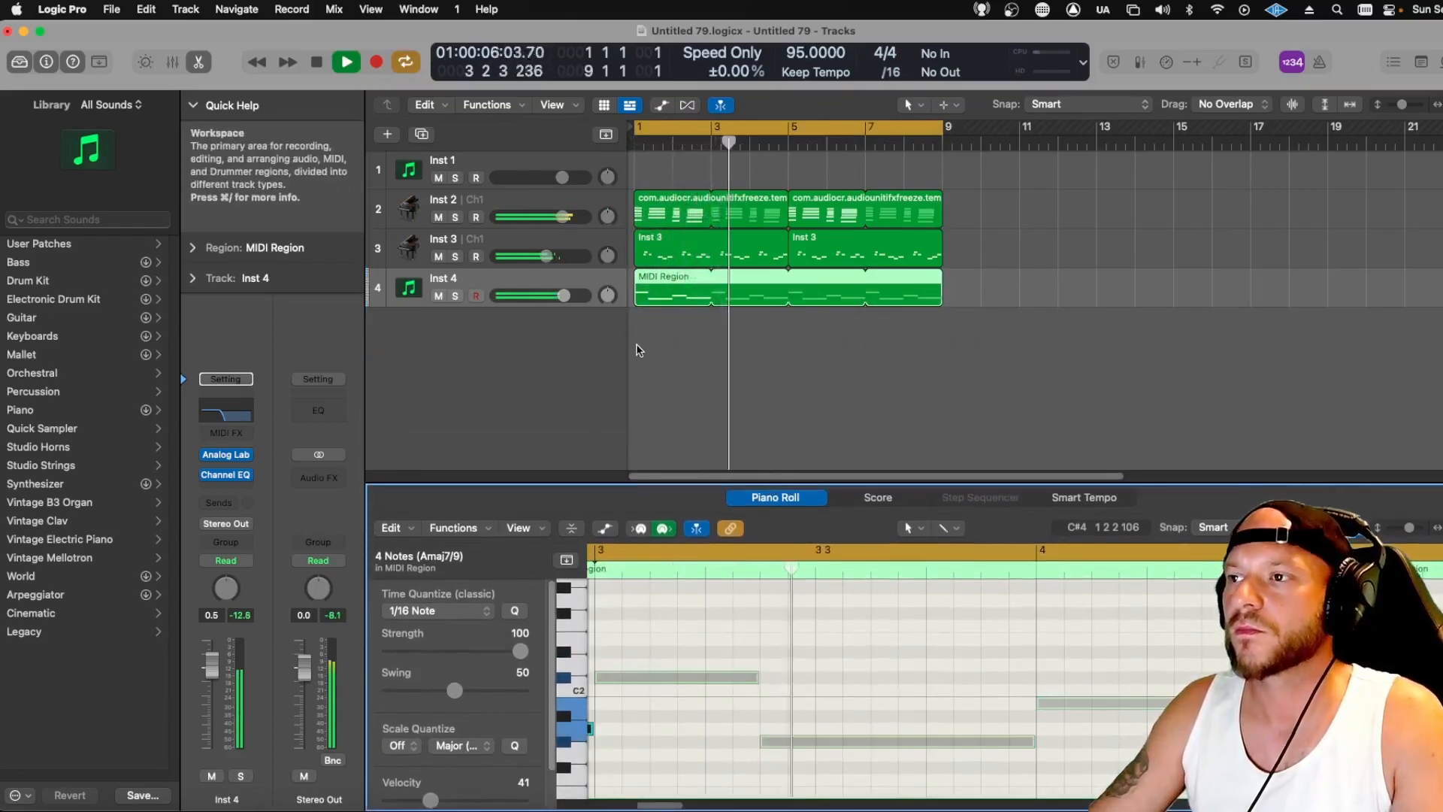
drag(565, 219, 549, 221)
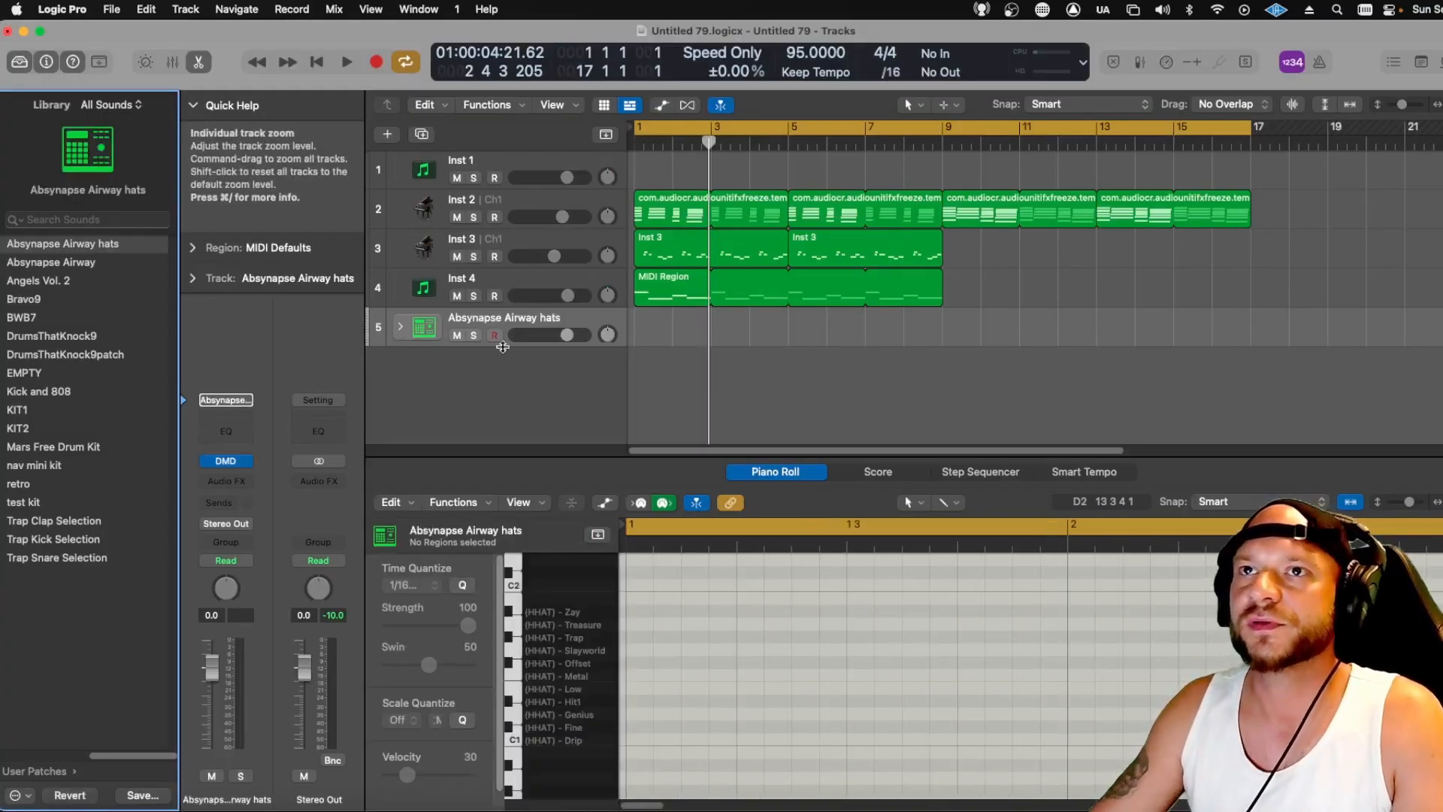
Expand the Absynapse Airway hats stack, record a two-bar hi-hat pattern on the (HHAT) - Zay track, and copy it to bar 3
click(404, 326)
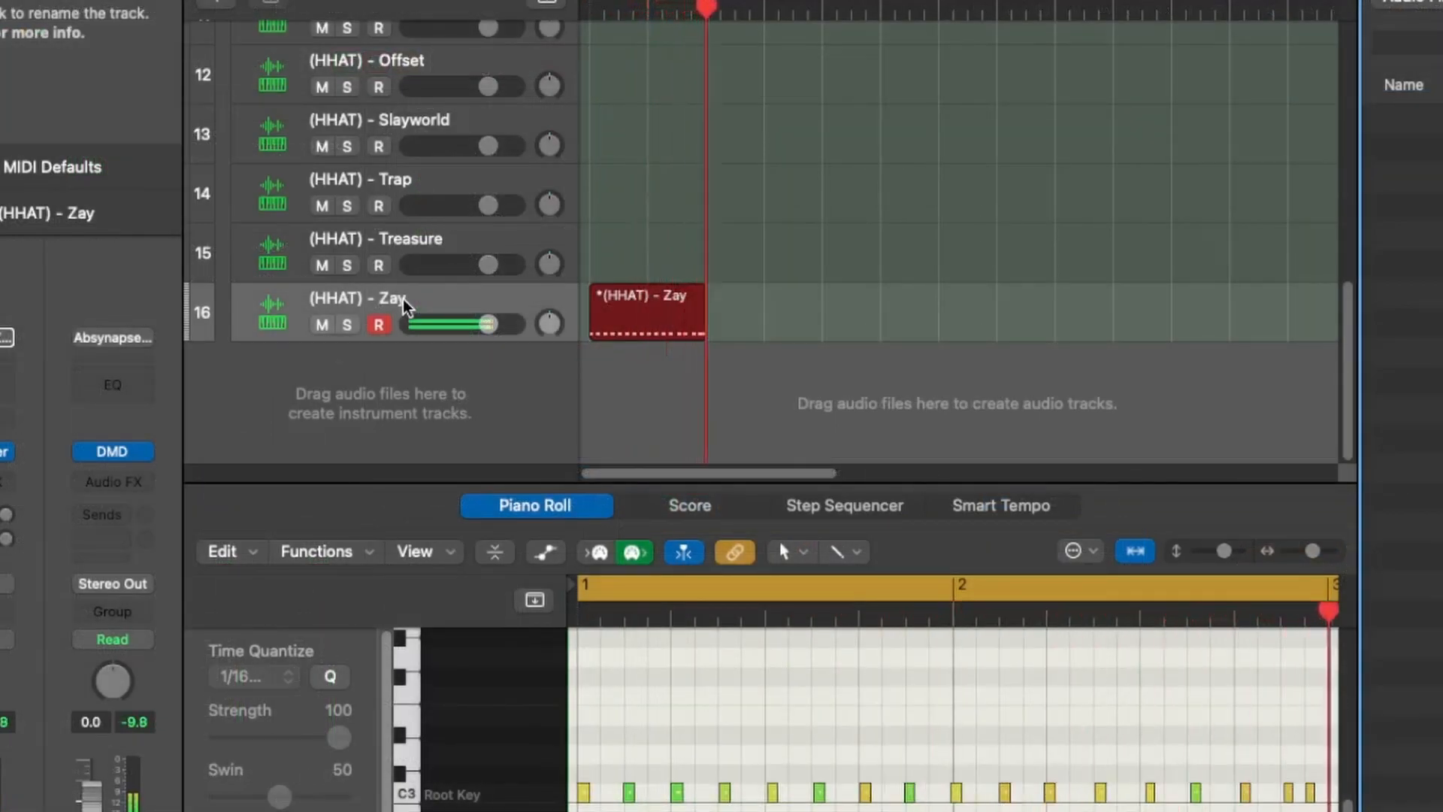
drag(685, 327, 800, 327)
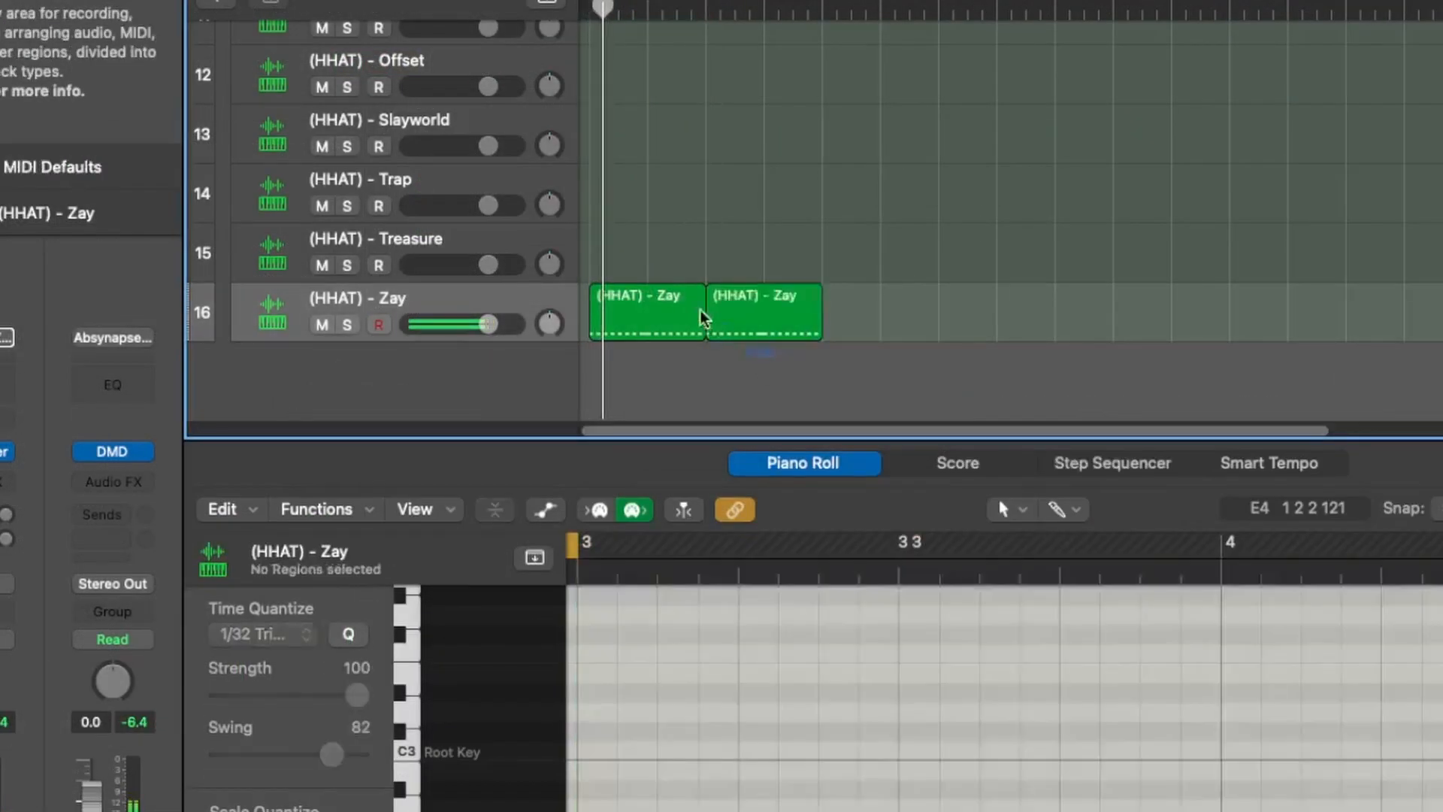
Join the two (HHAT) - Zay regions into one and extend the cycle range to bar 5
key(super+a)
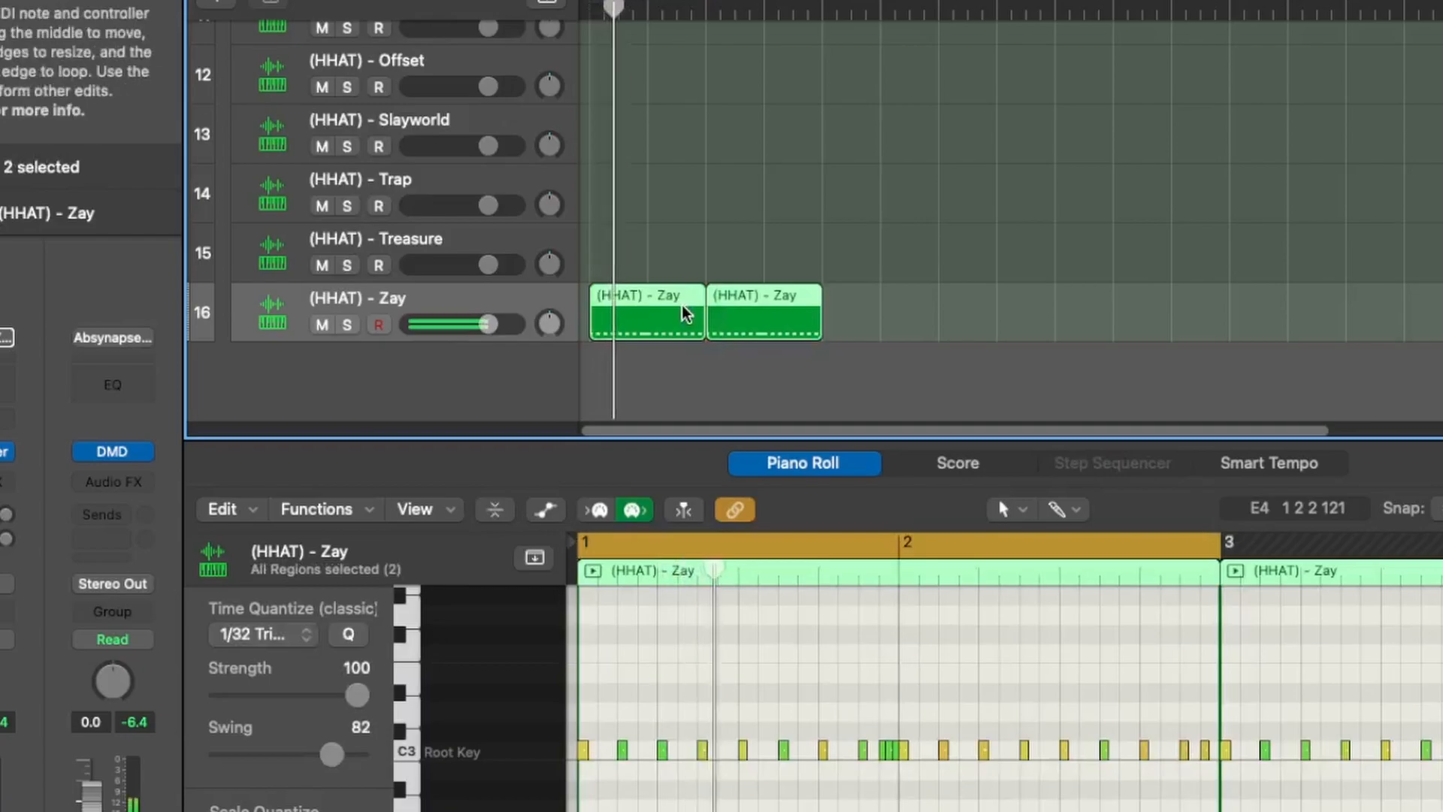
right_click(687, 310)
click(703, 318)
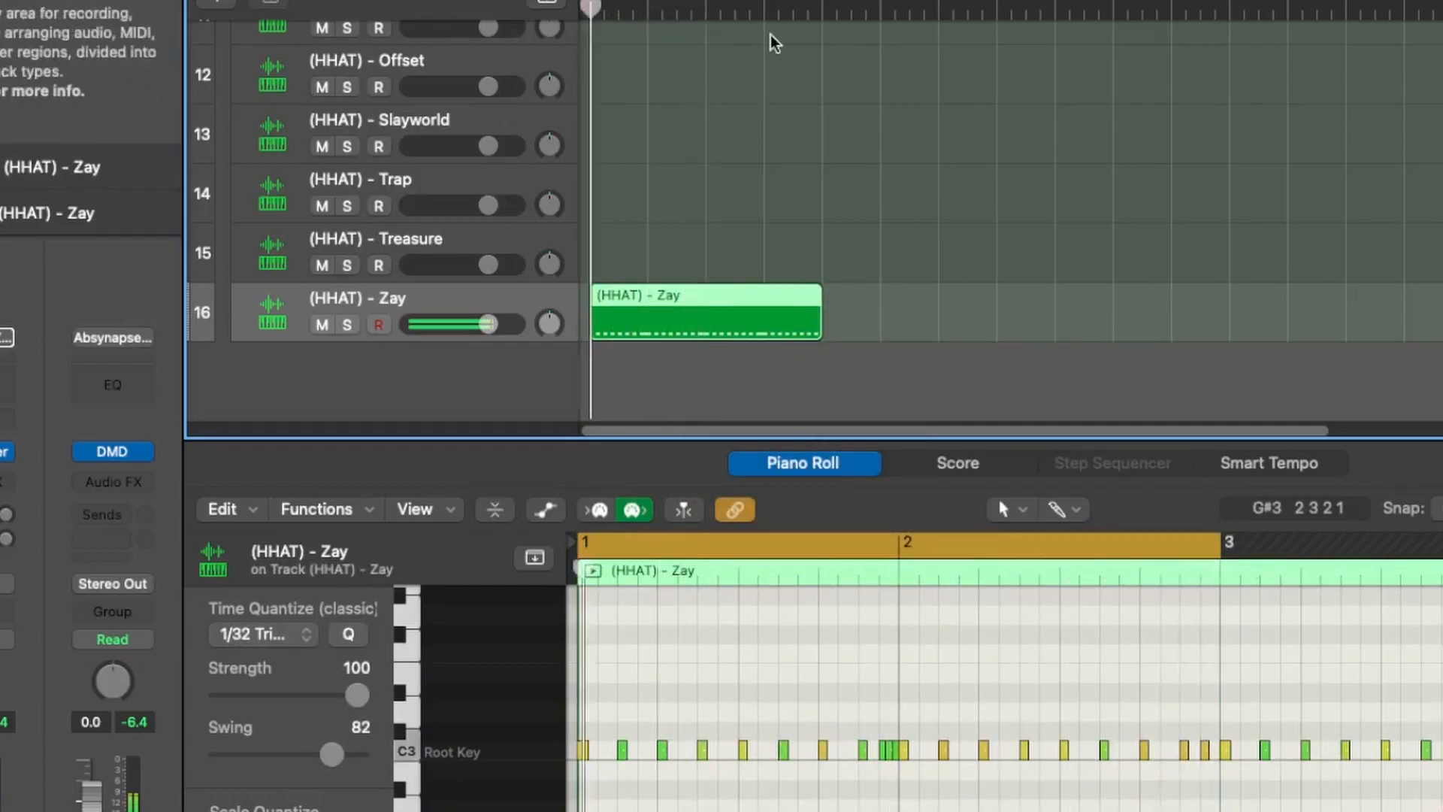
drag(703, 2, 817, 23)
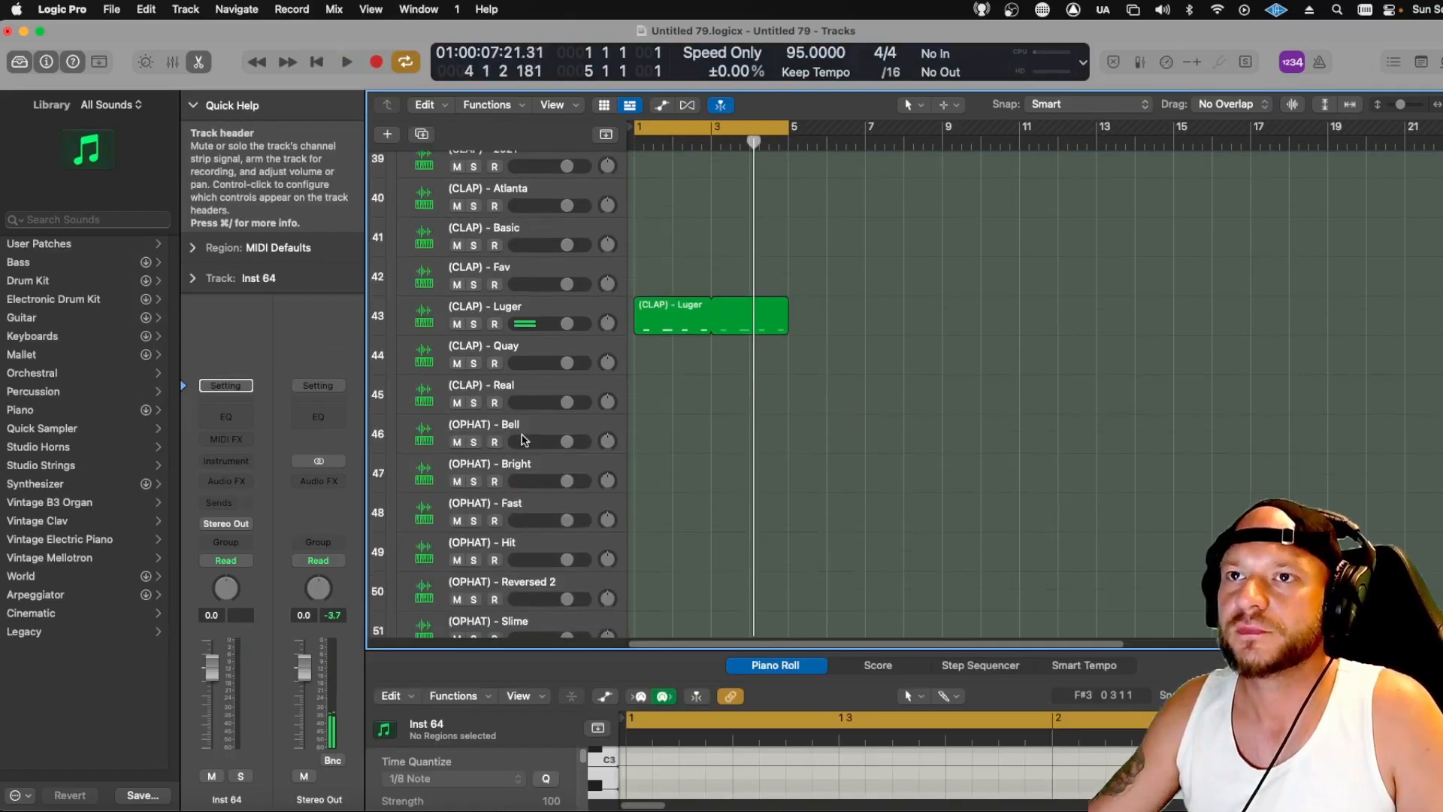
Select the (OPHAT) - Hit track and open its Quick Sampler, placing the plug-in window clear of the arrangement
scroll(524, 440, down, 4)
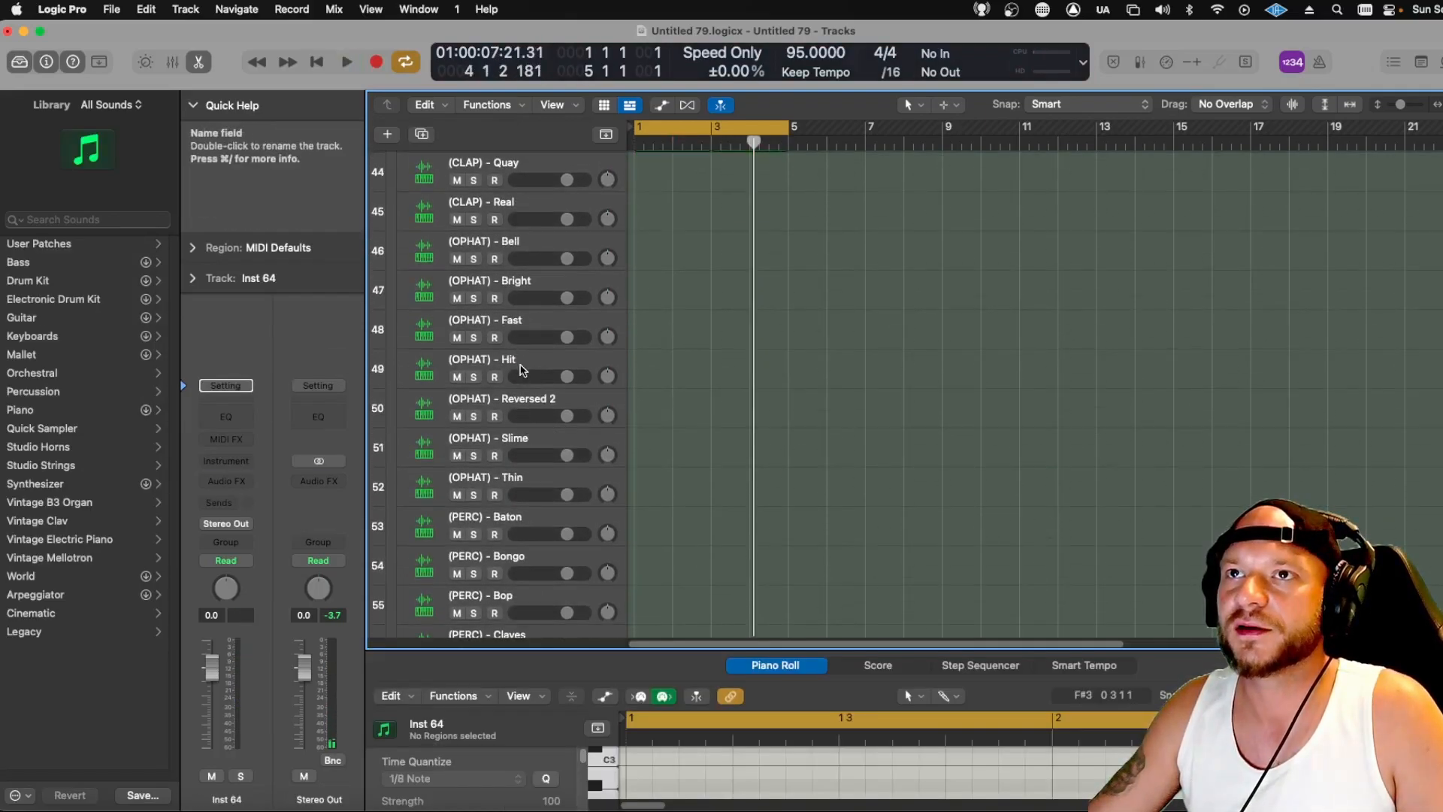
click(522, 370)
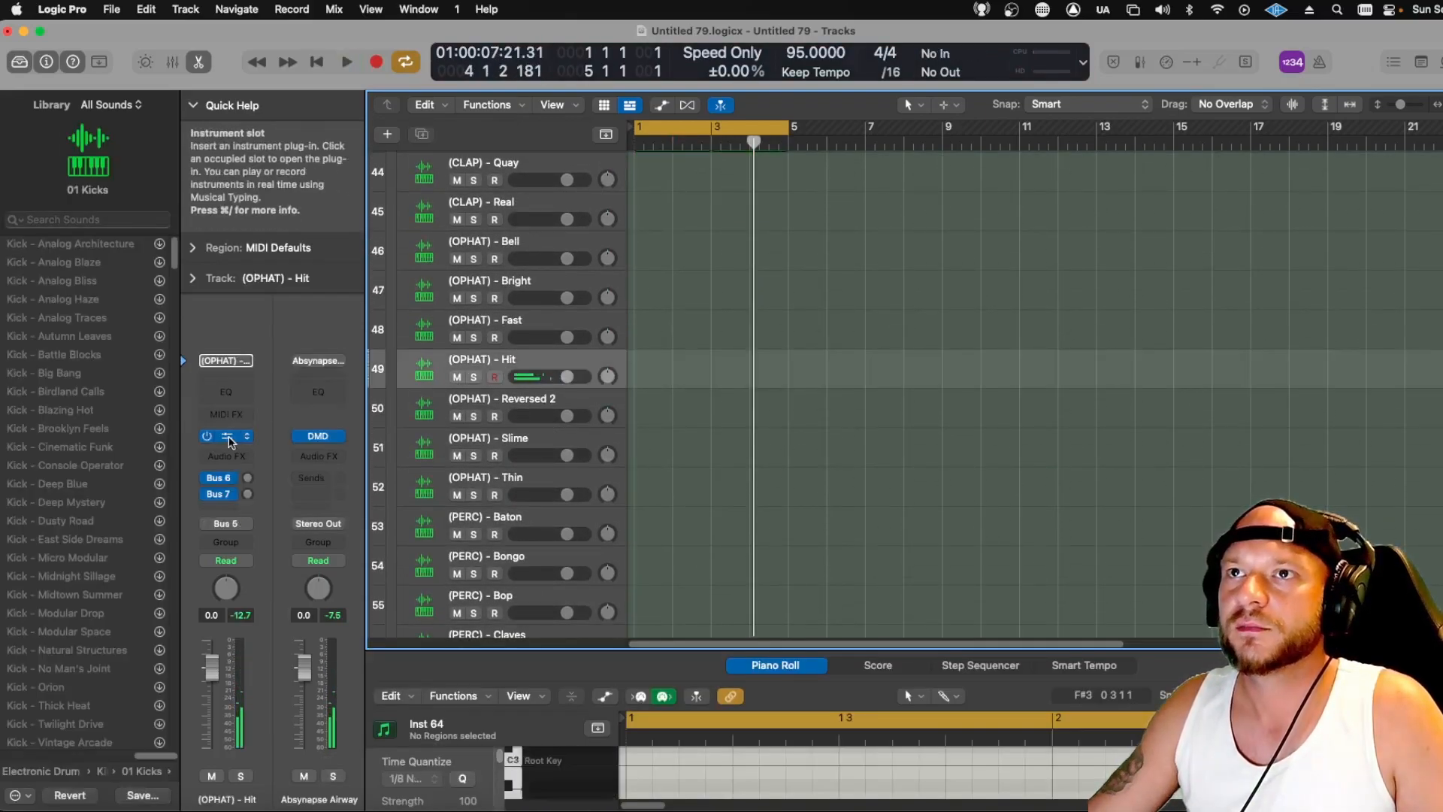
click(226, 436)
drag(762, 247, 559, 207)
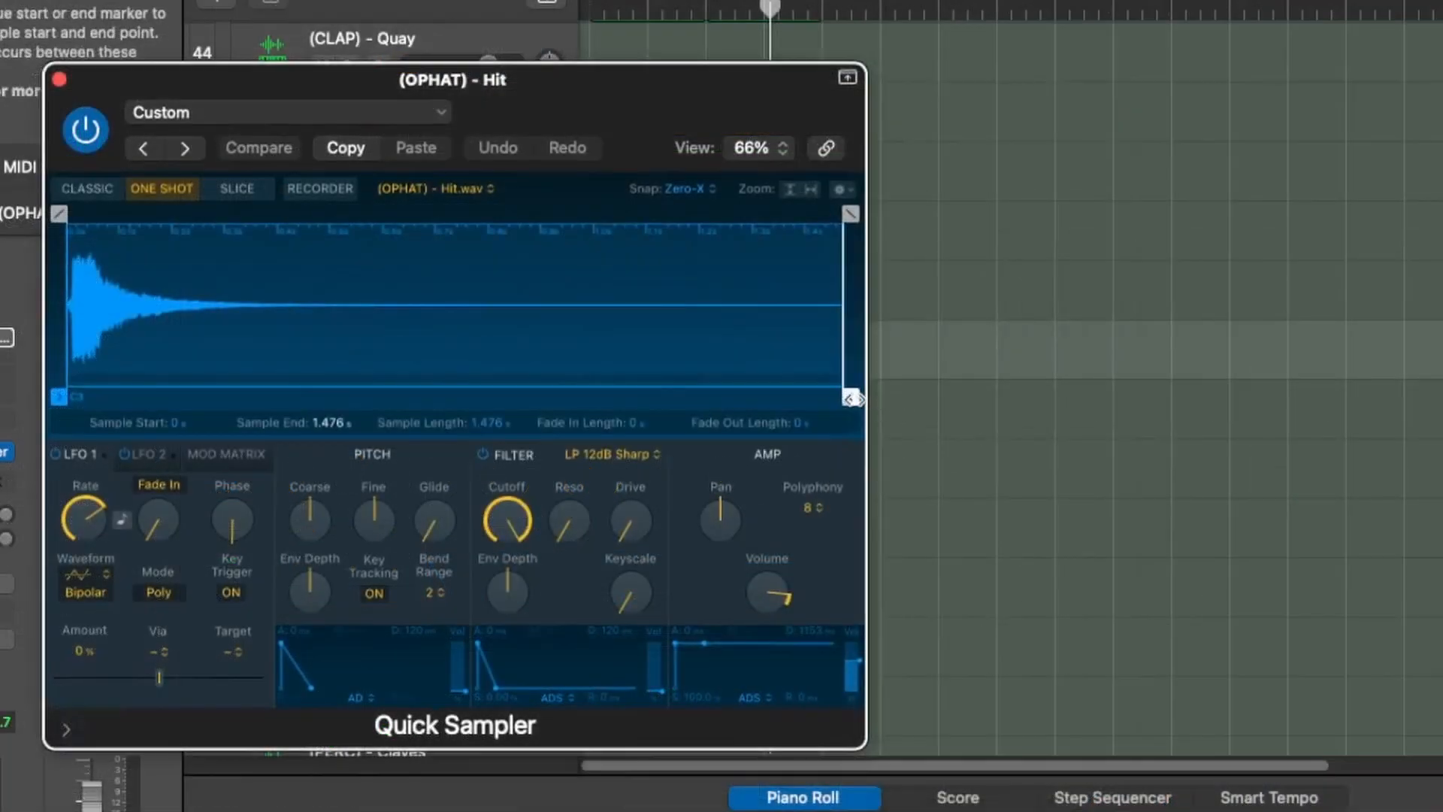
Trim the (OPHAT) - Hit sample's end to 0.344 s and add a fade-out of about 0.1 s
mouse_move(851, 397)
mouse_down()
mouse_move(457, 444)
mouse_move(248, 396)
mouse_up()
mouse_move(248, 214)
mouse_down()
mouse_move(124, 220)
mouse_move(207, 222)
mouse_up()
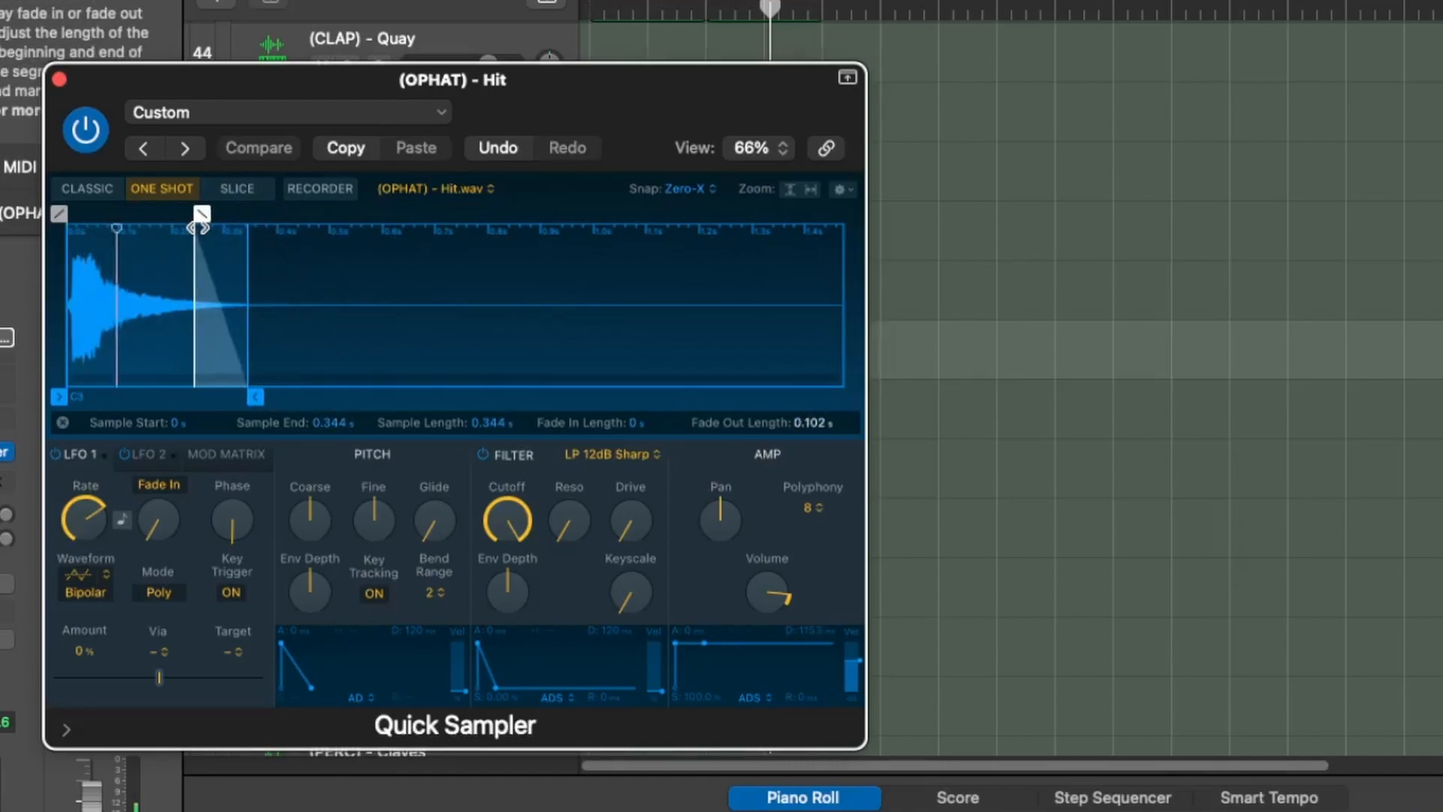
drag(198, 228, 196, 228)
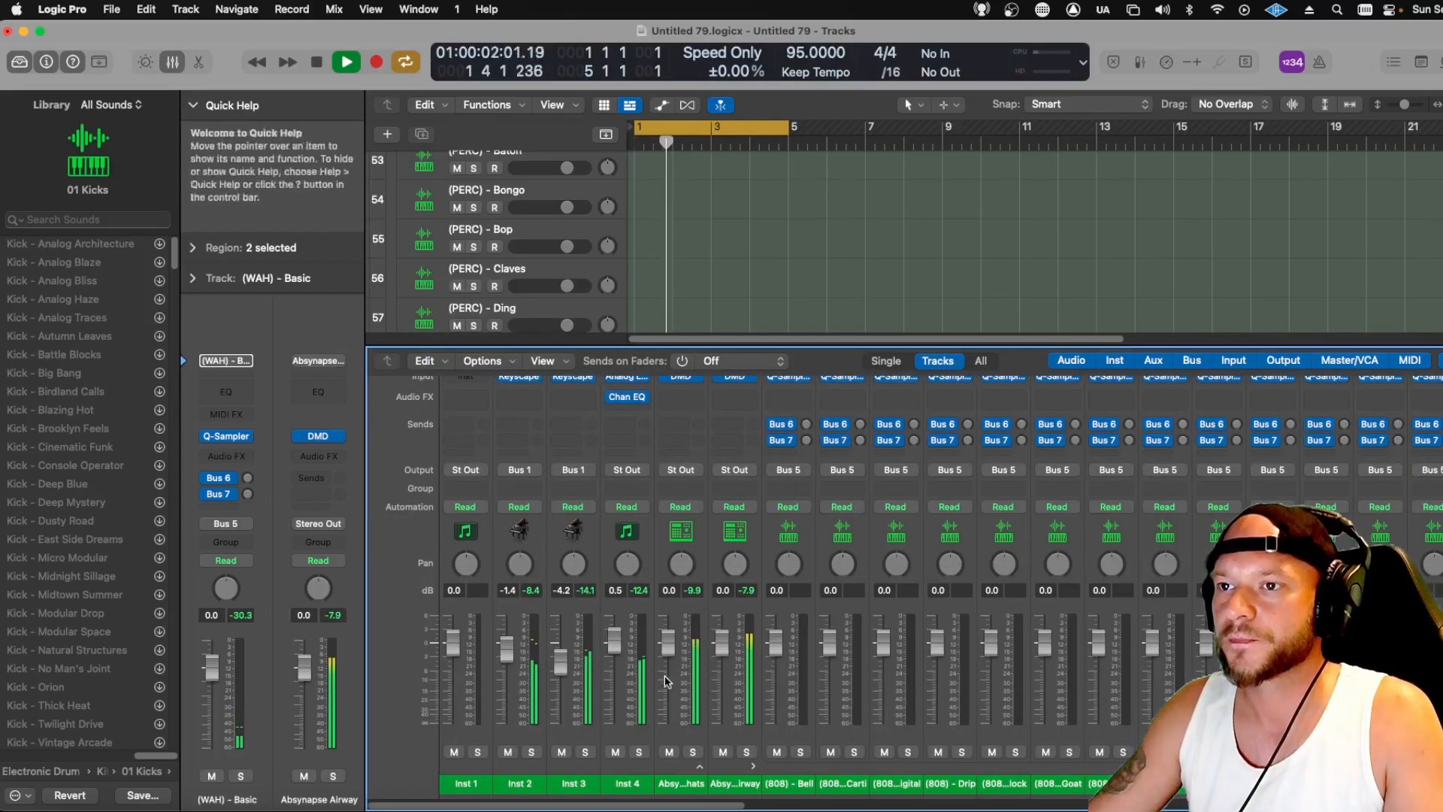
Enlarge the tracks area above the mixer and record a two-bar kick pattern on the BWB WAV 7 KICK (13) track
key(space)
drag(695, 346, 669, 657)
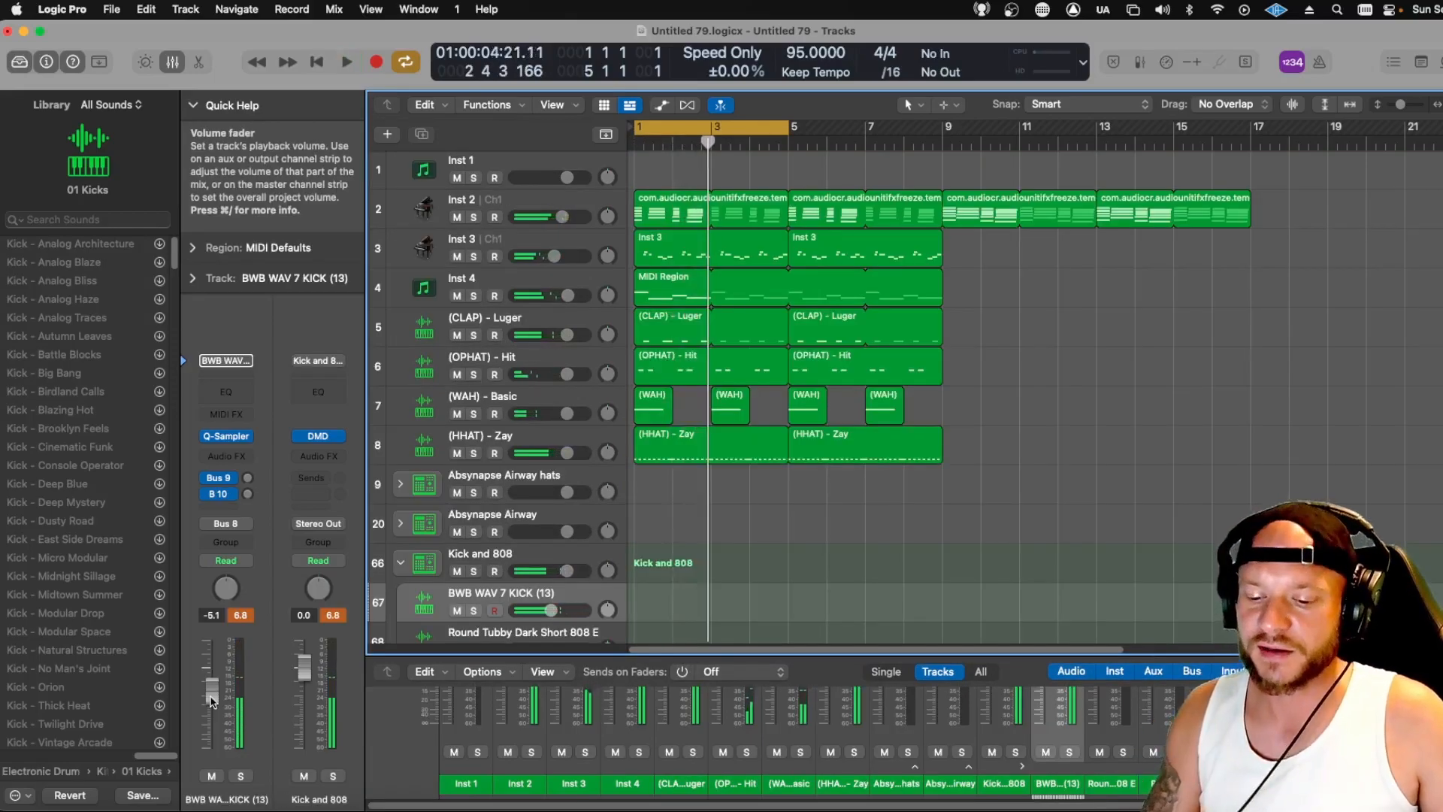
key(r)
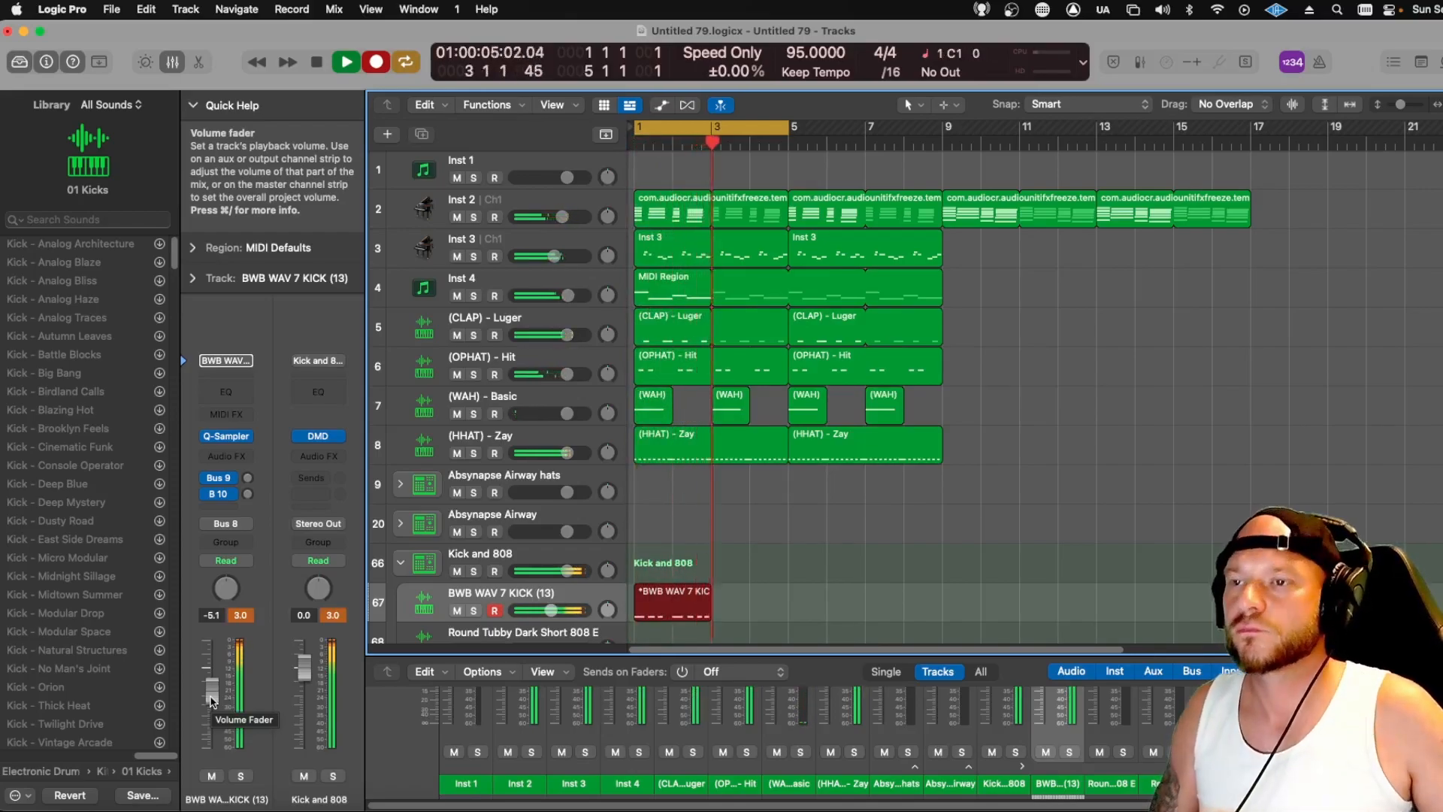
key(space)
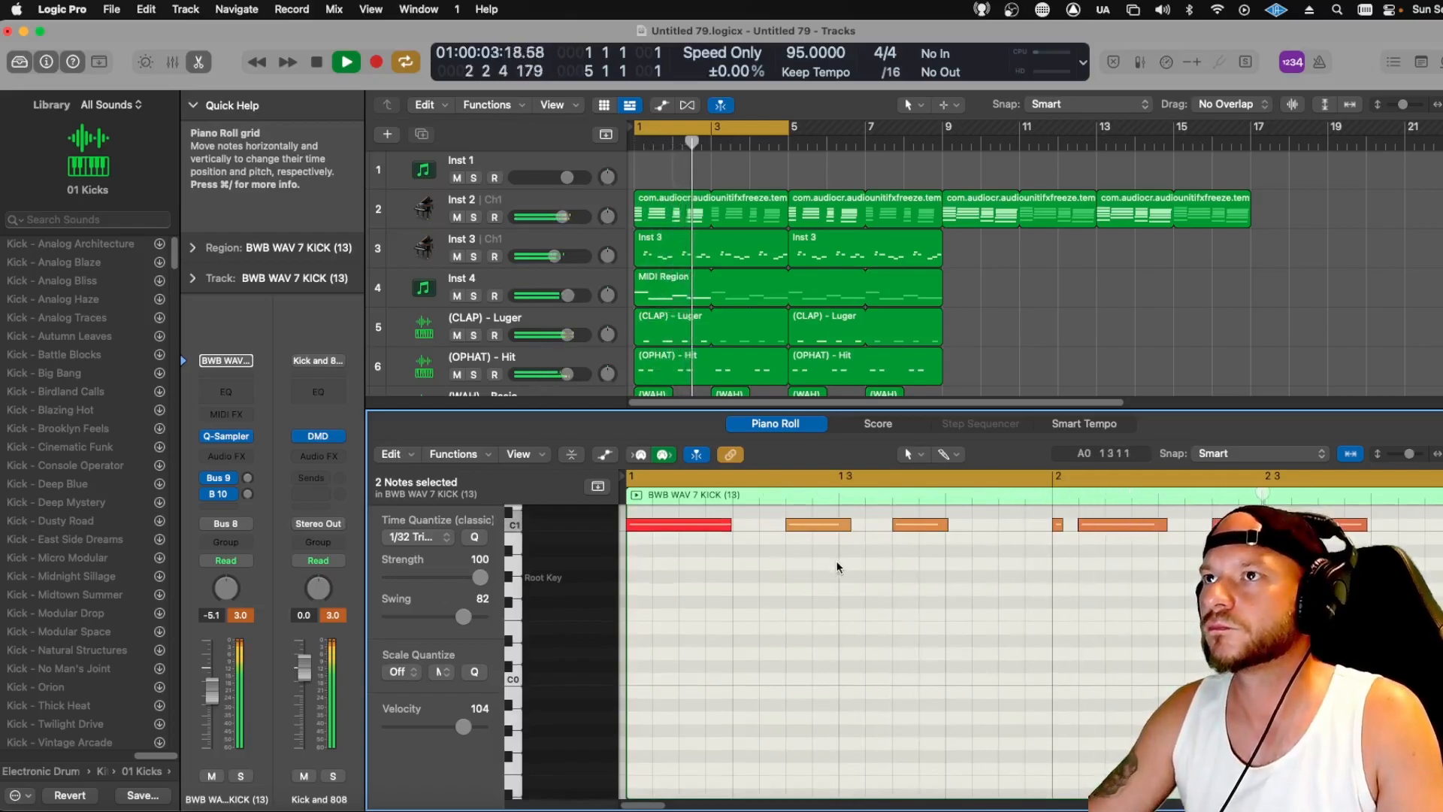
Enlarge the tracks area, then extend the kick region to bar 5 and copy it to bar 5
drag(784, 410, 784, 638)
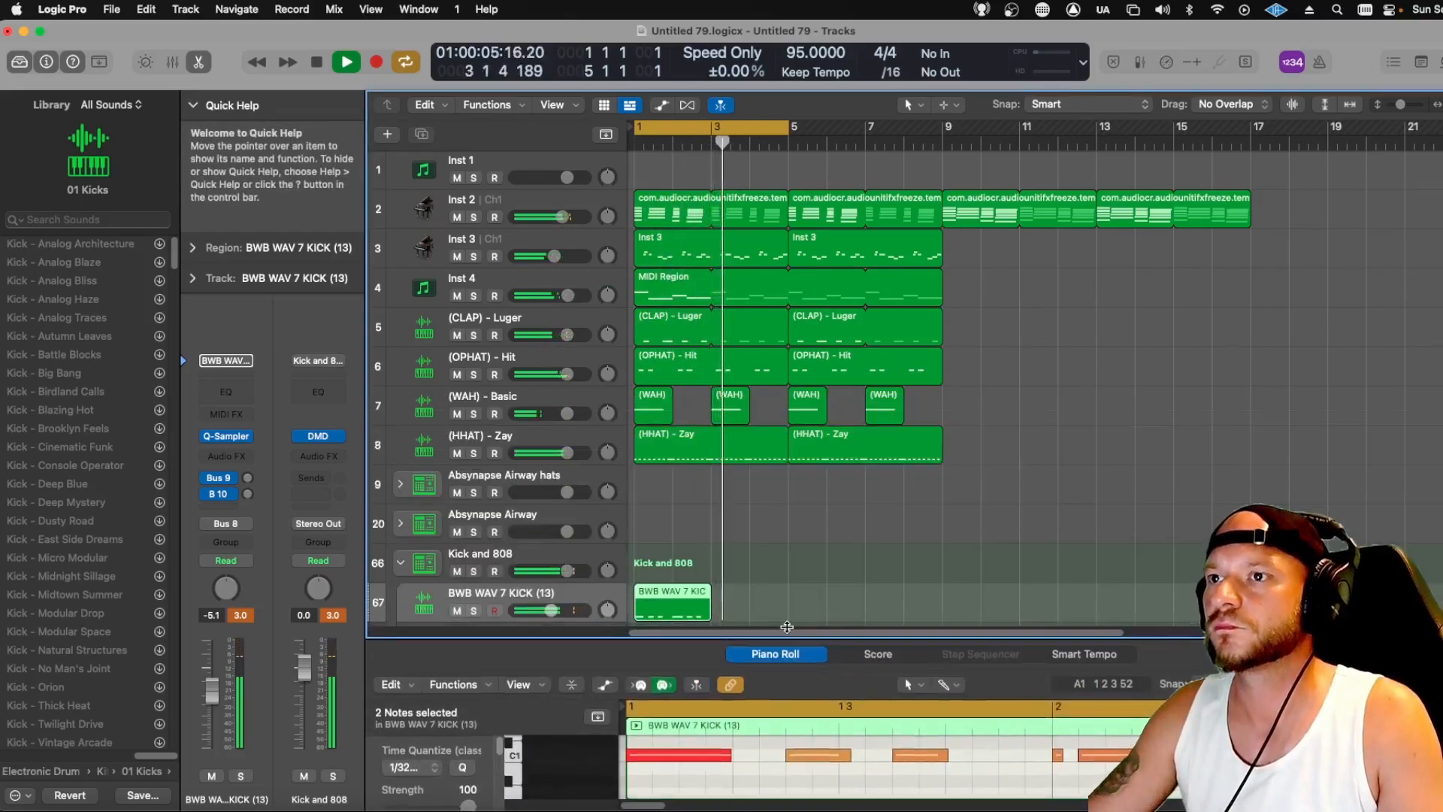
drag(710, 590, 793, 594)
drag(667, 597, 816, 600)
Move the BWB WAV 7 KICK (13) track directly below (HHAT) - Zay and shift the cycle range to bars 9 to 13
drag(560, 601, 559, 481)
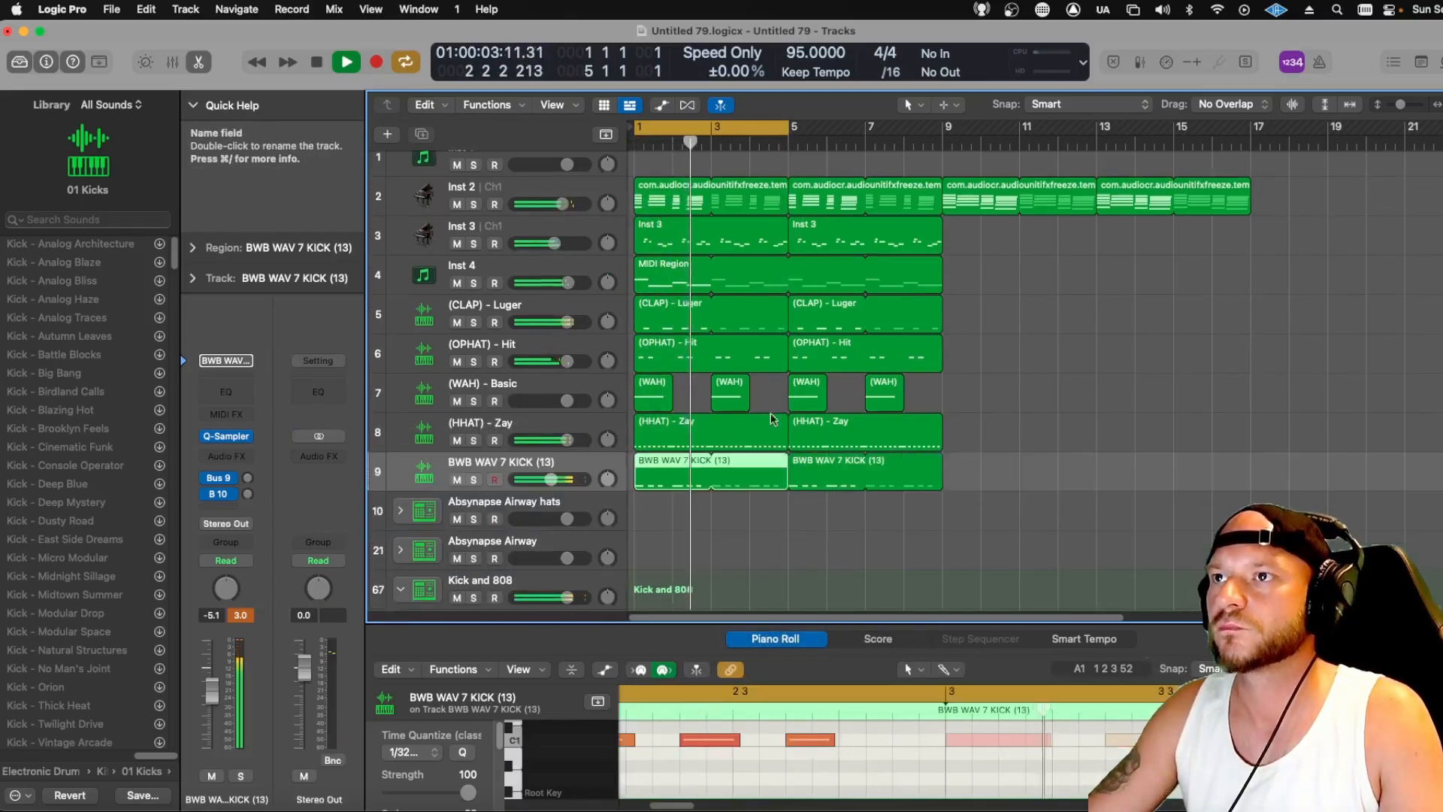
drag(720, 128, 1031, 160)
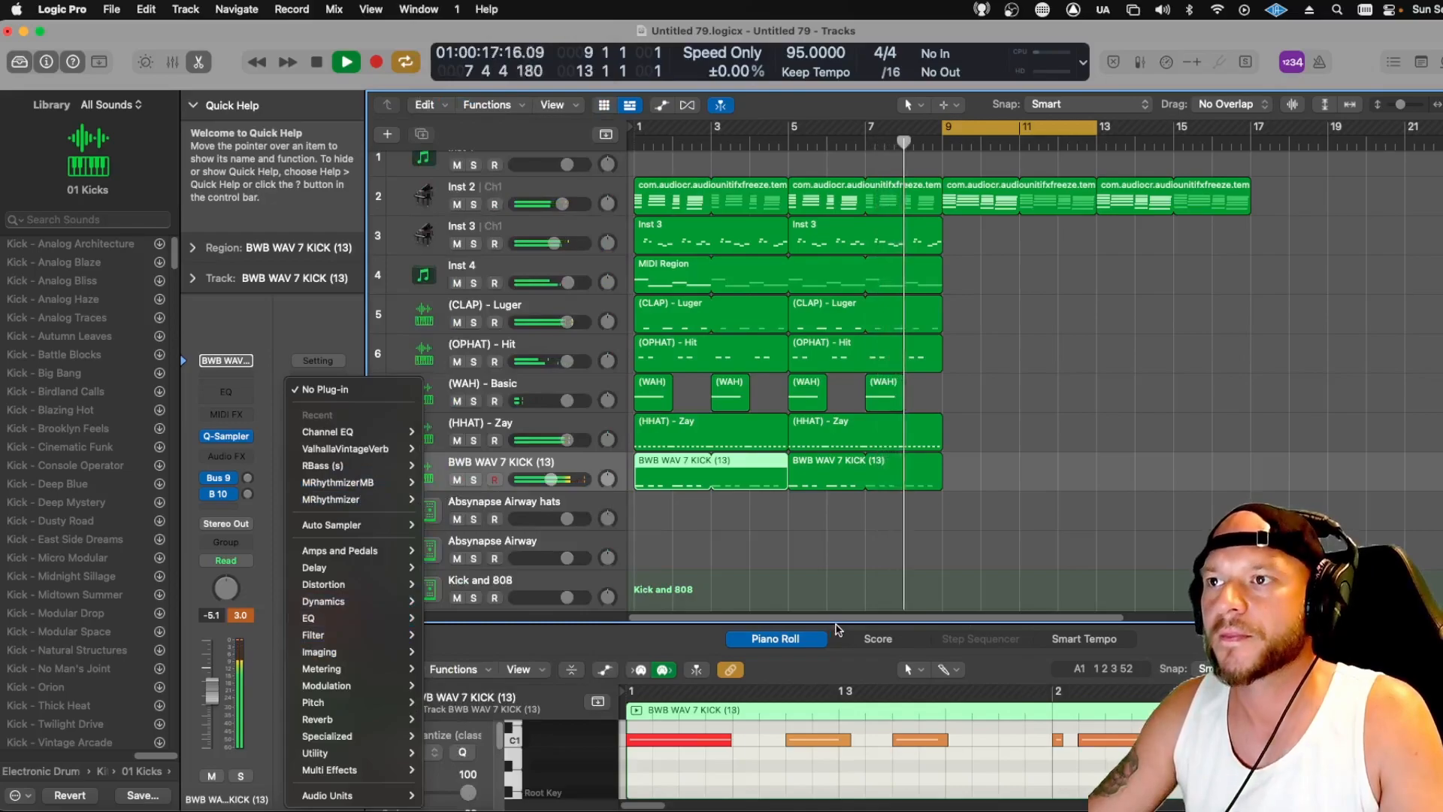
click(840, 628)
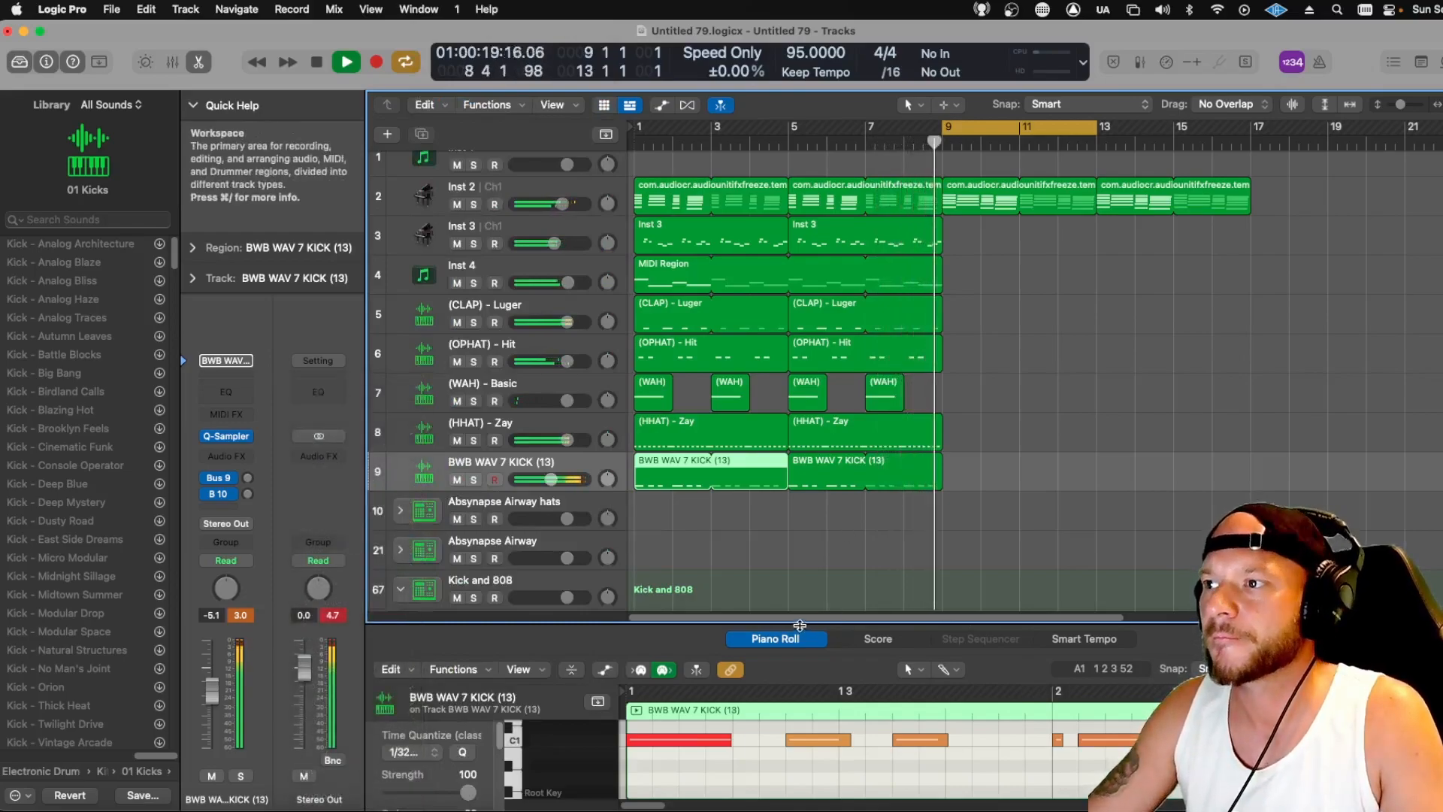
key(space)
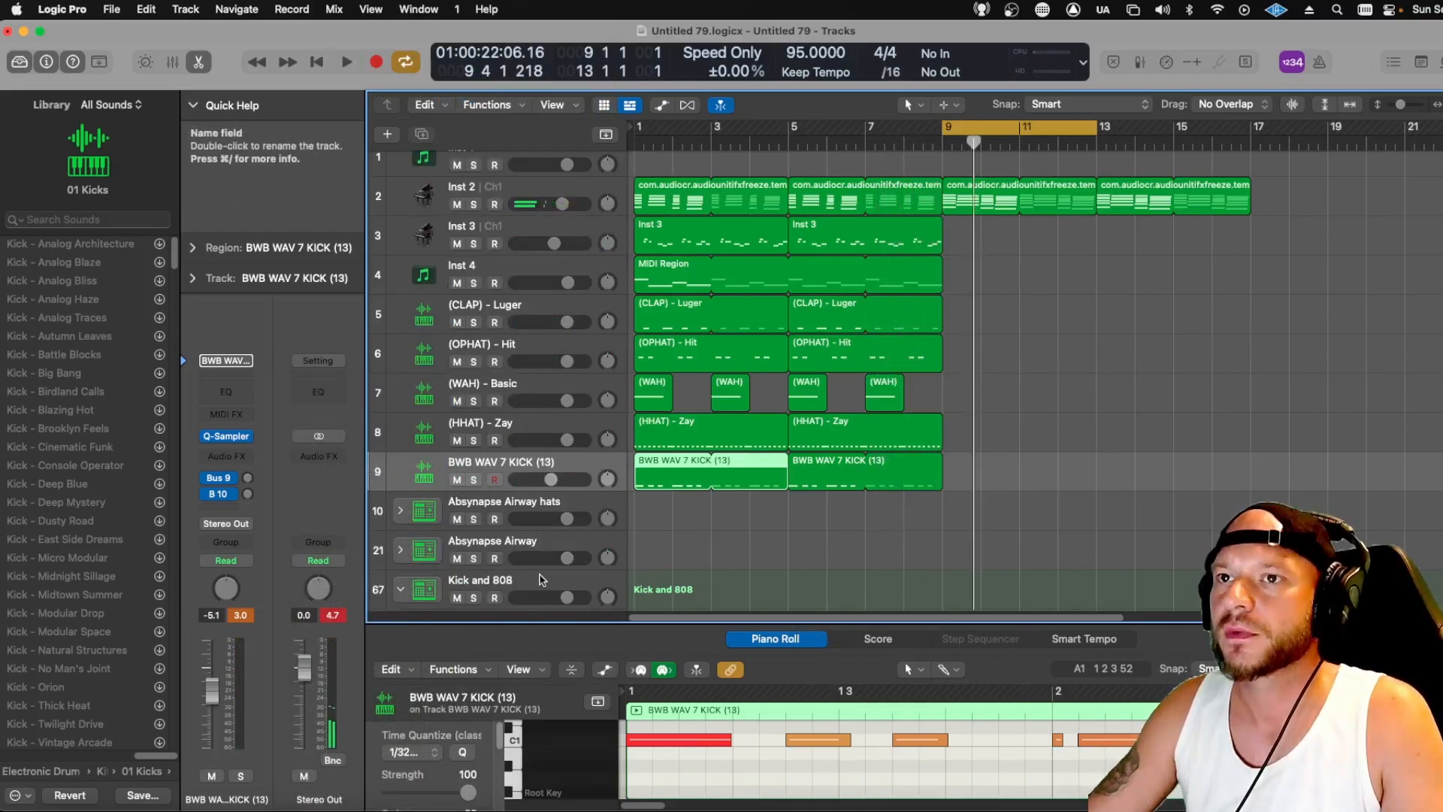
Select the Round Tubby Dark Short 808 E track, open its Quick Sampler and set the polyphony to Mono
click(541, 579)
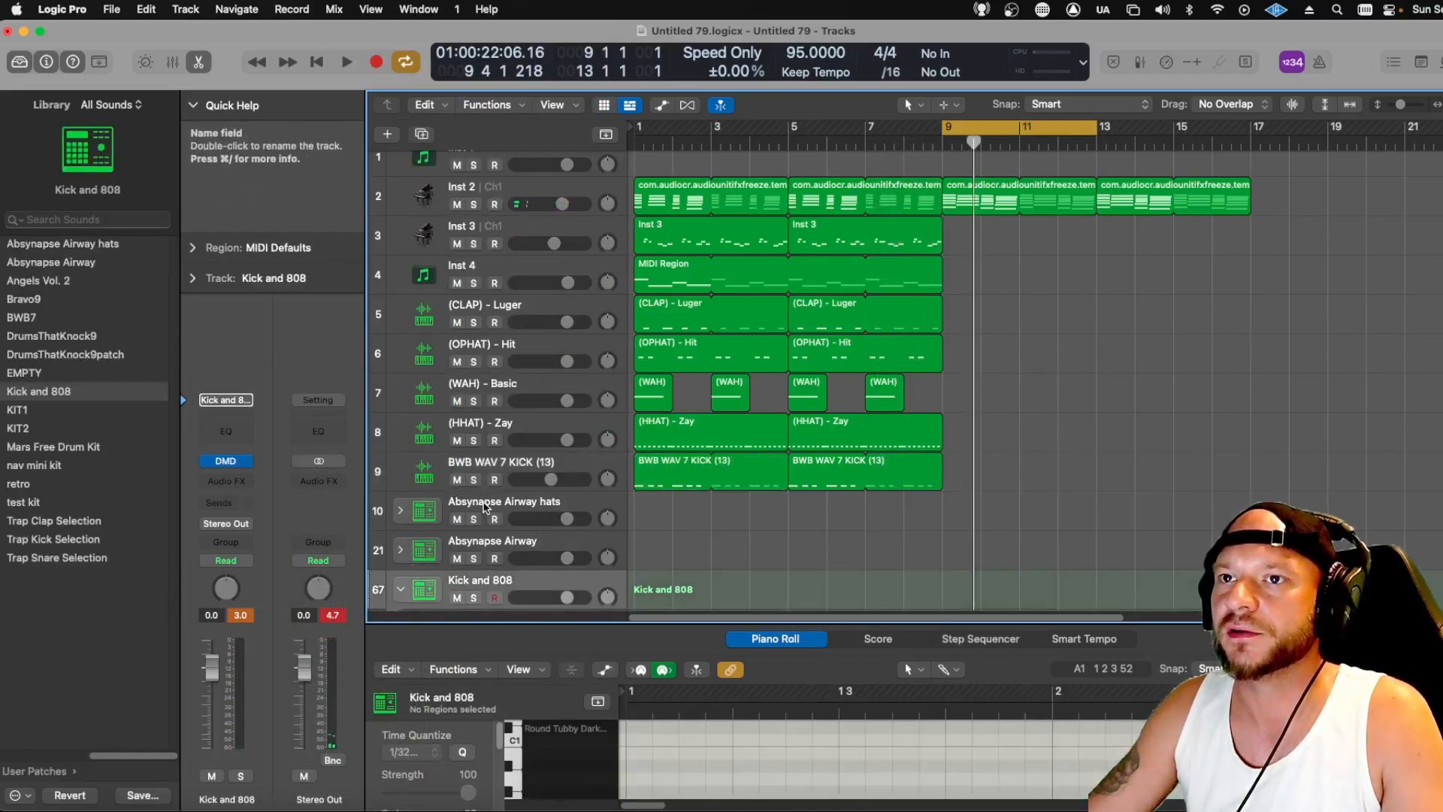
scroll(496, 526, down, 3)
click(484, 508)
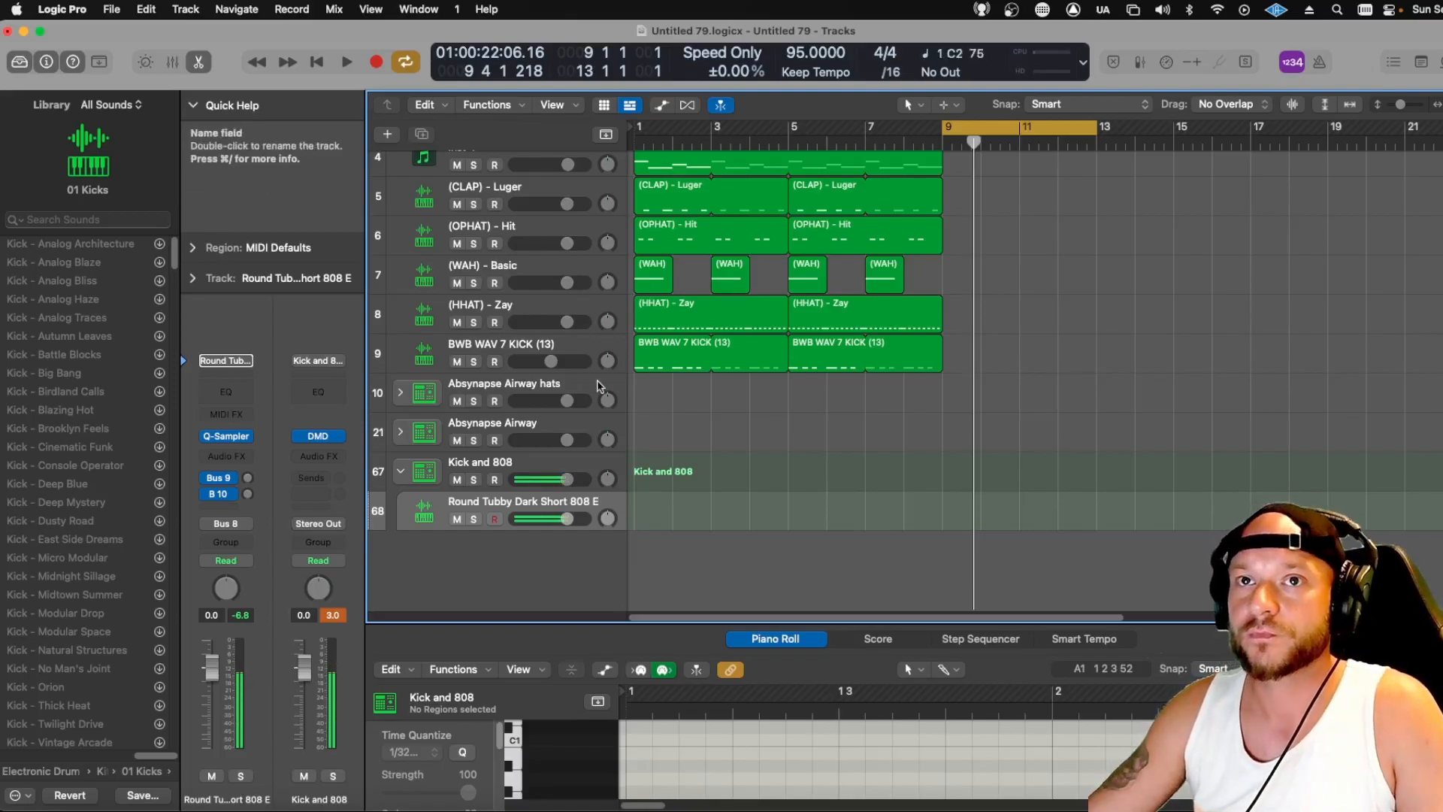
click(227, 437)
click(978, 508)
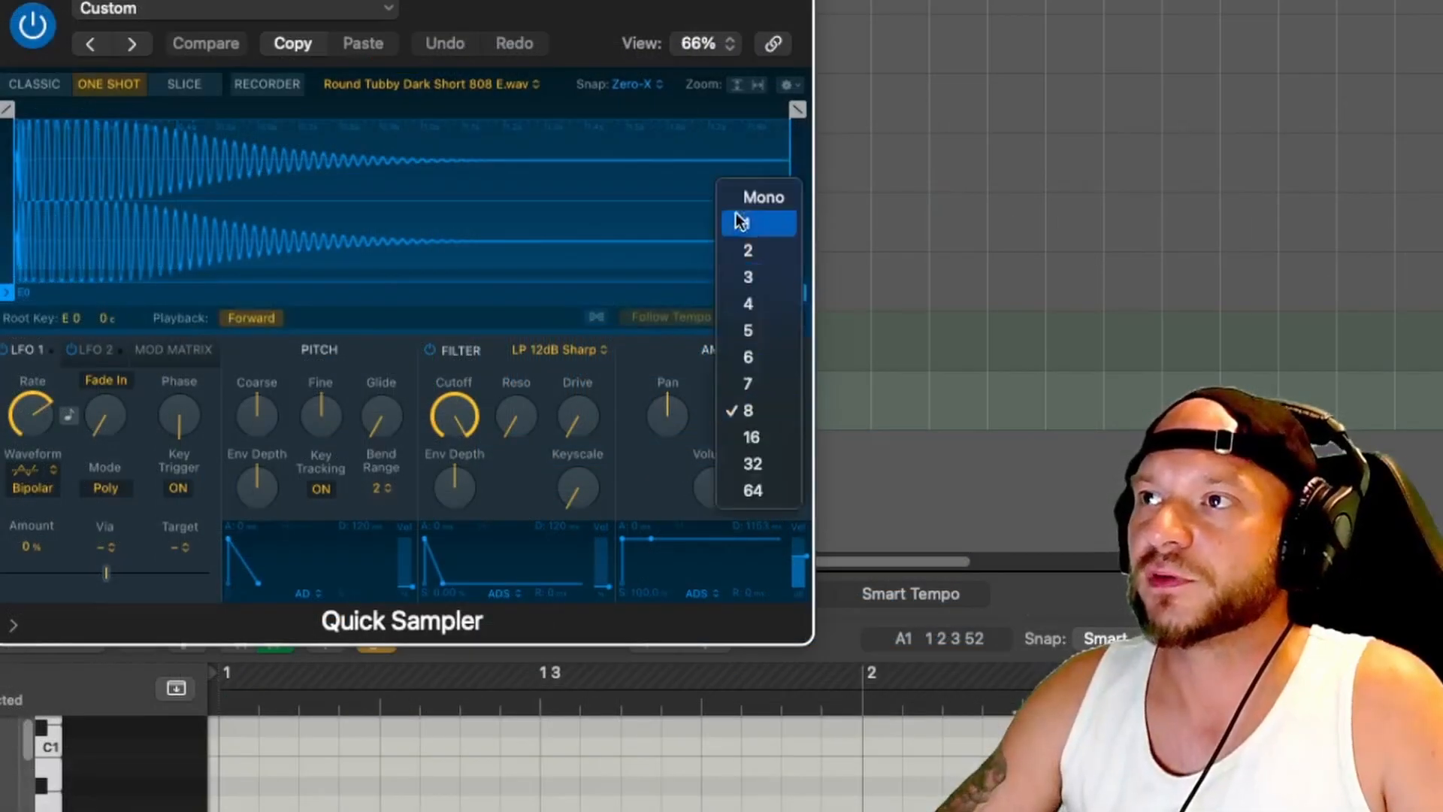
click(764, 197)
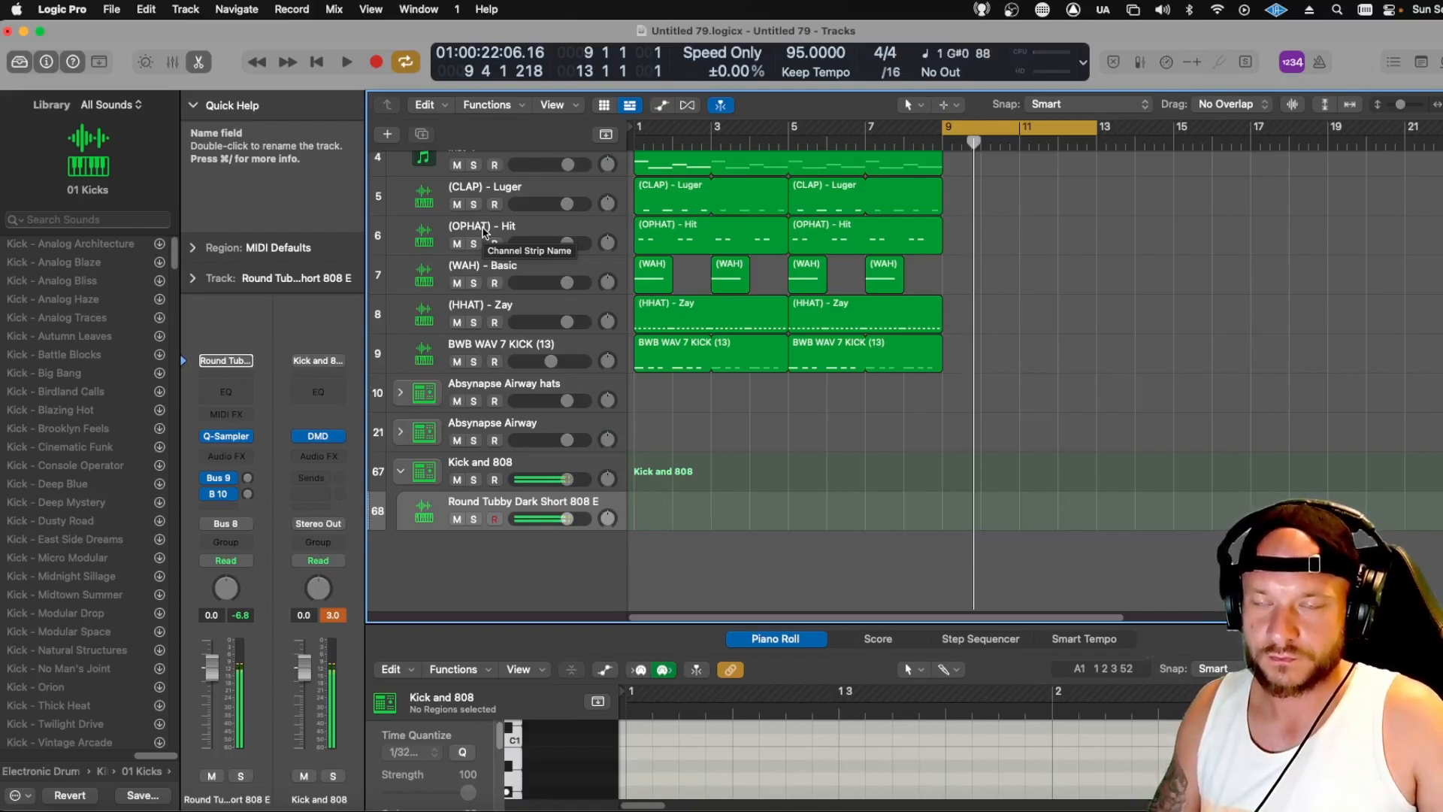
Record a four-bar 808 bass part from bar 9 on the Round Tubby Dark Short 808 E track and select all its notes
key(r)
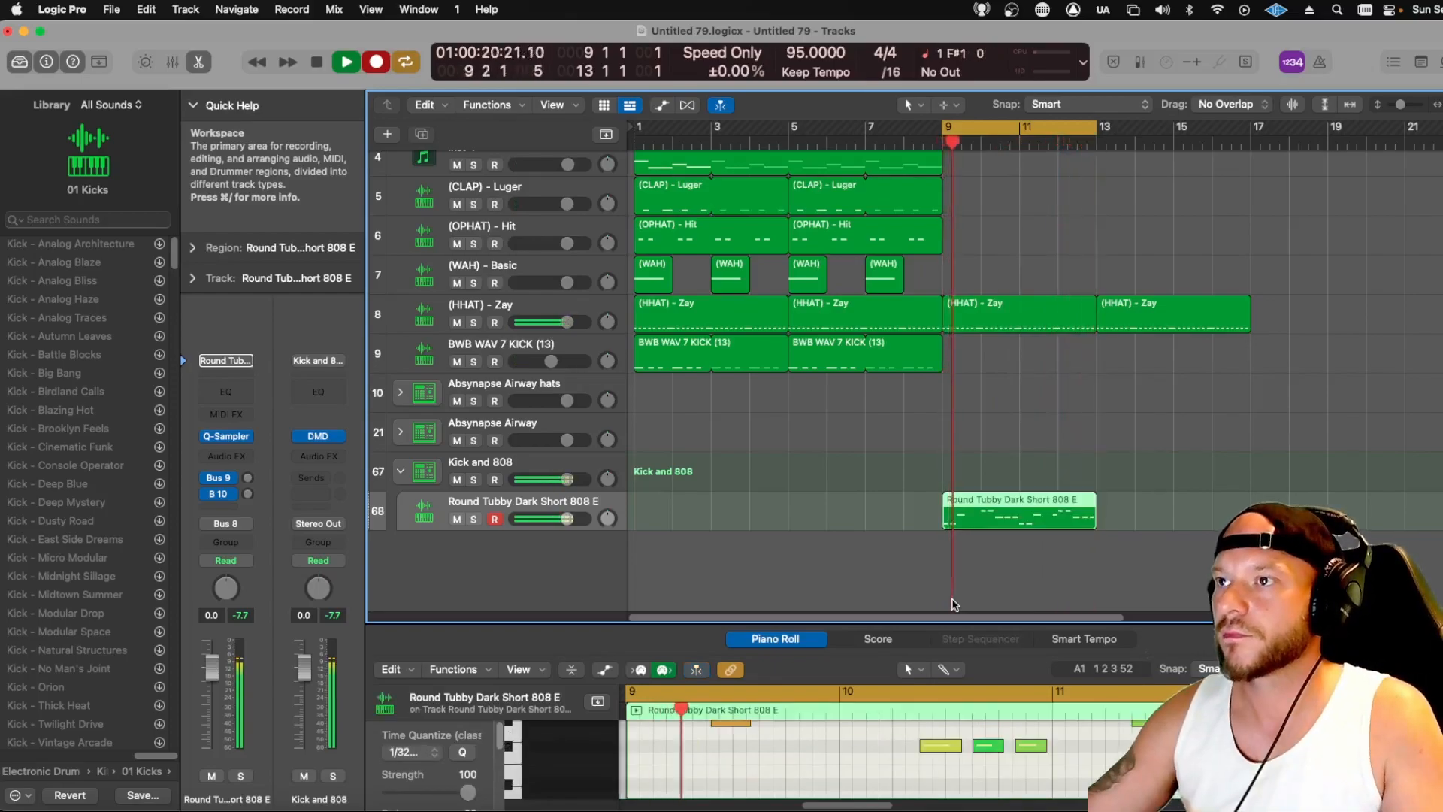
key(space)
key(super+a)
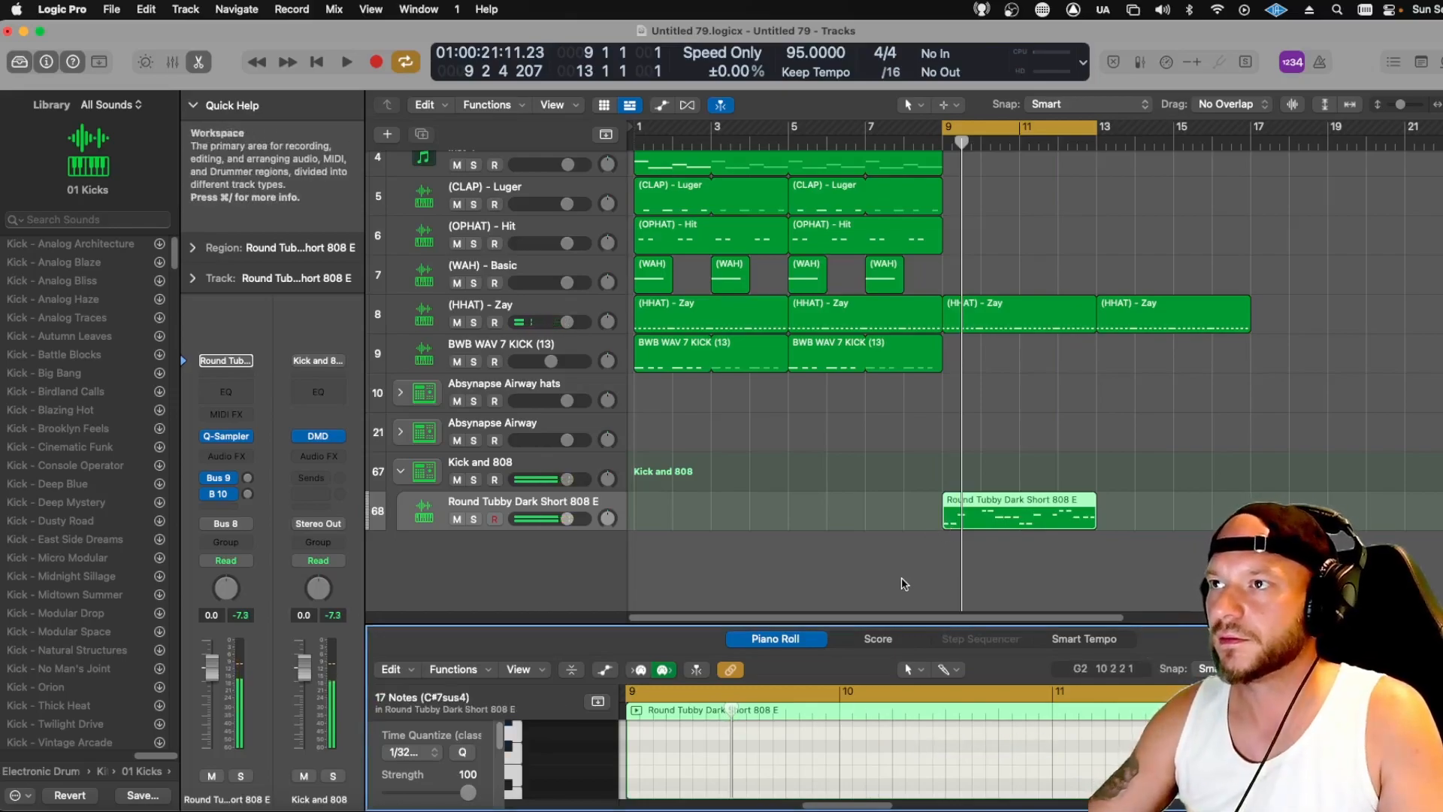
Try quantizing the selected 808 notes to 1/16 Note and to 1/8 Note, playing back each version
click(412, 751)
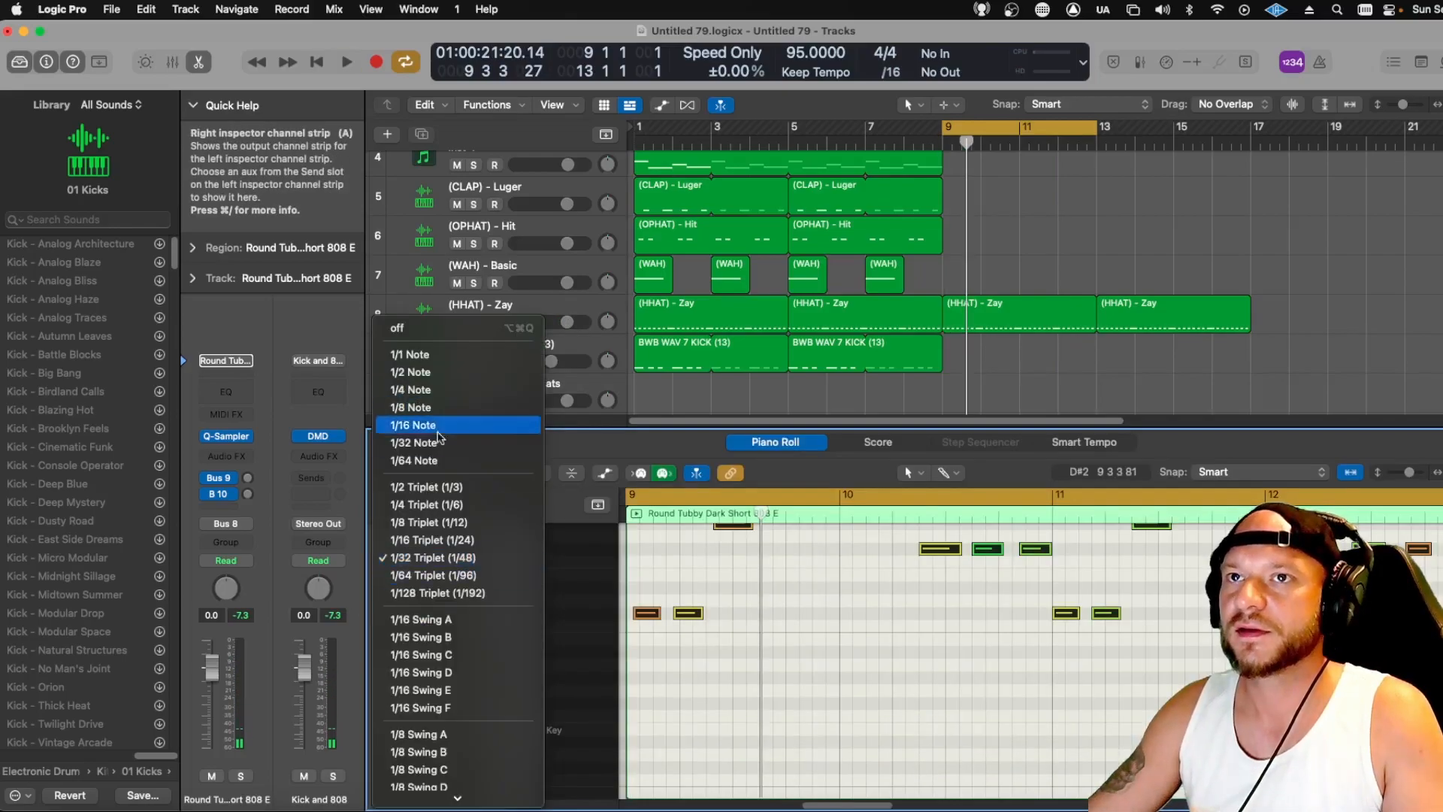
click(413, 425)
key(space)
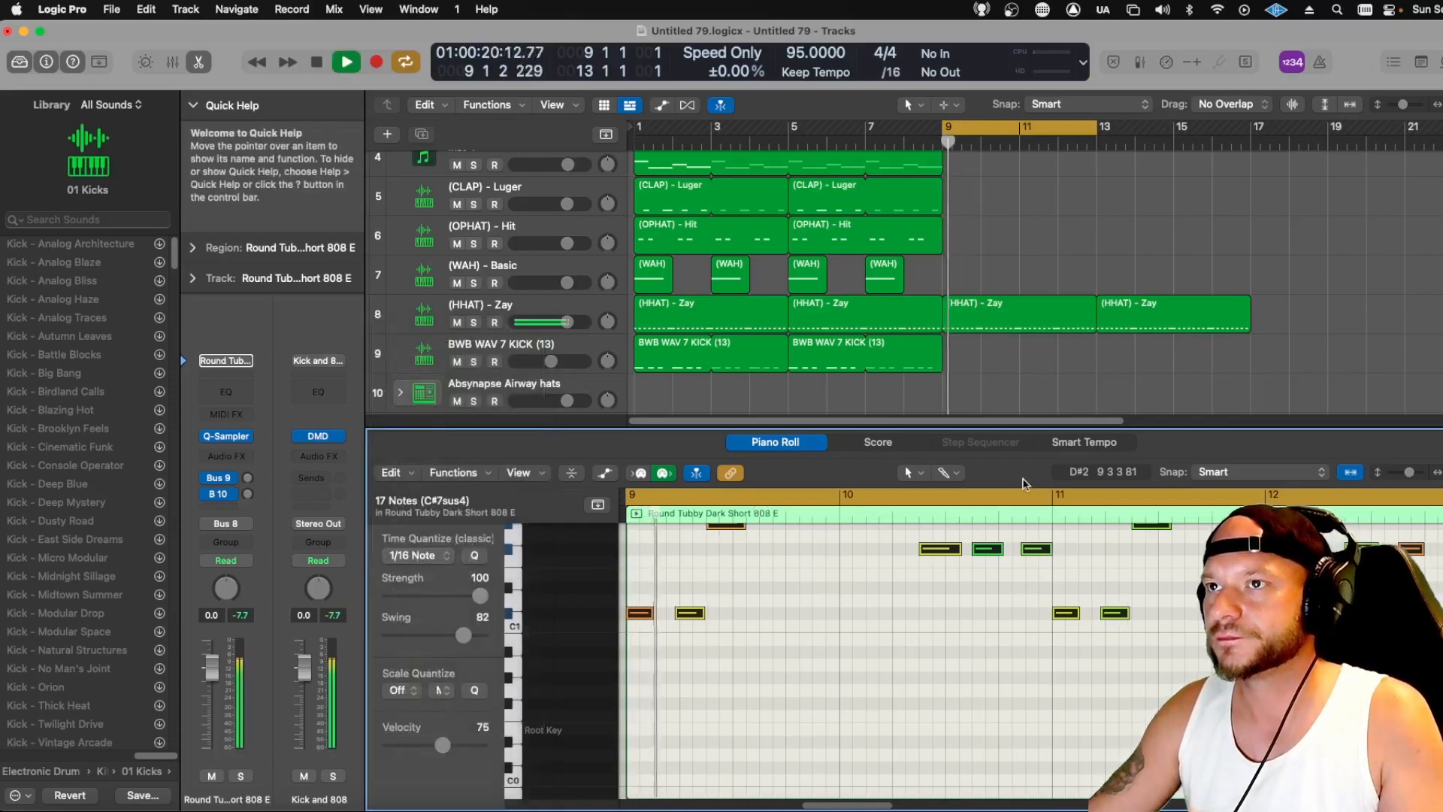
key(space)
click(414, 554)
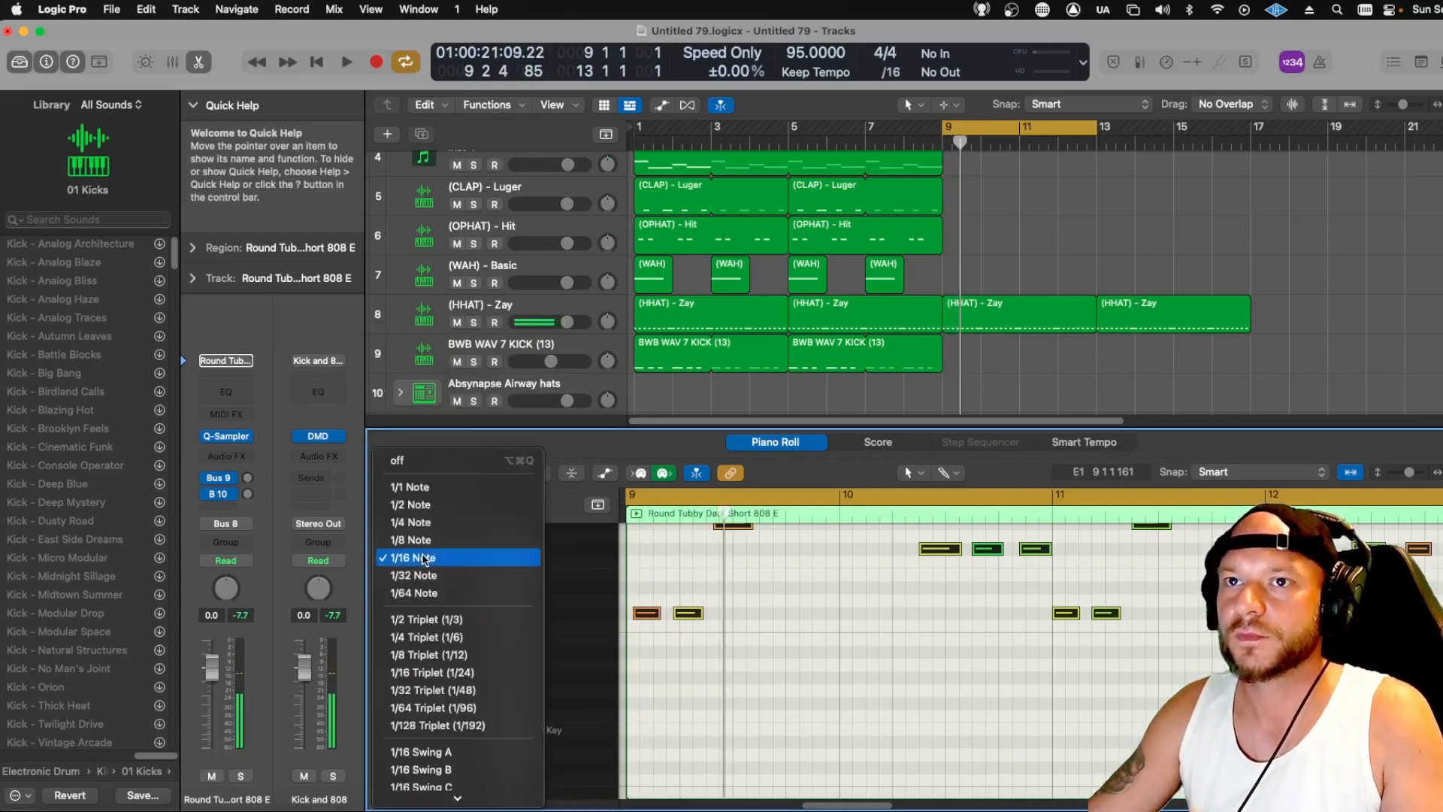
click(425, 542)
key(space)
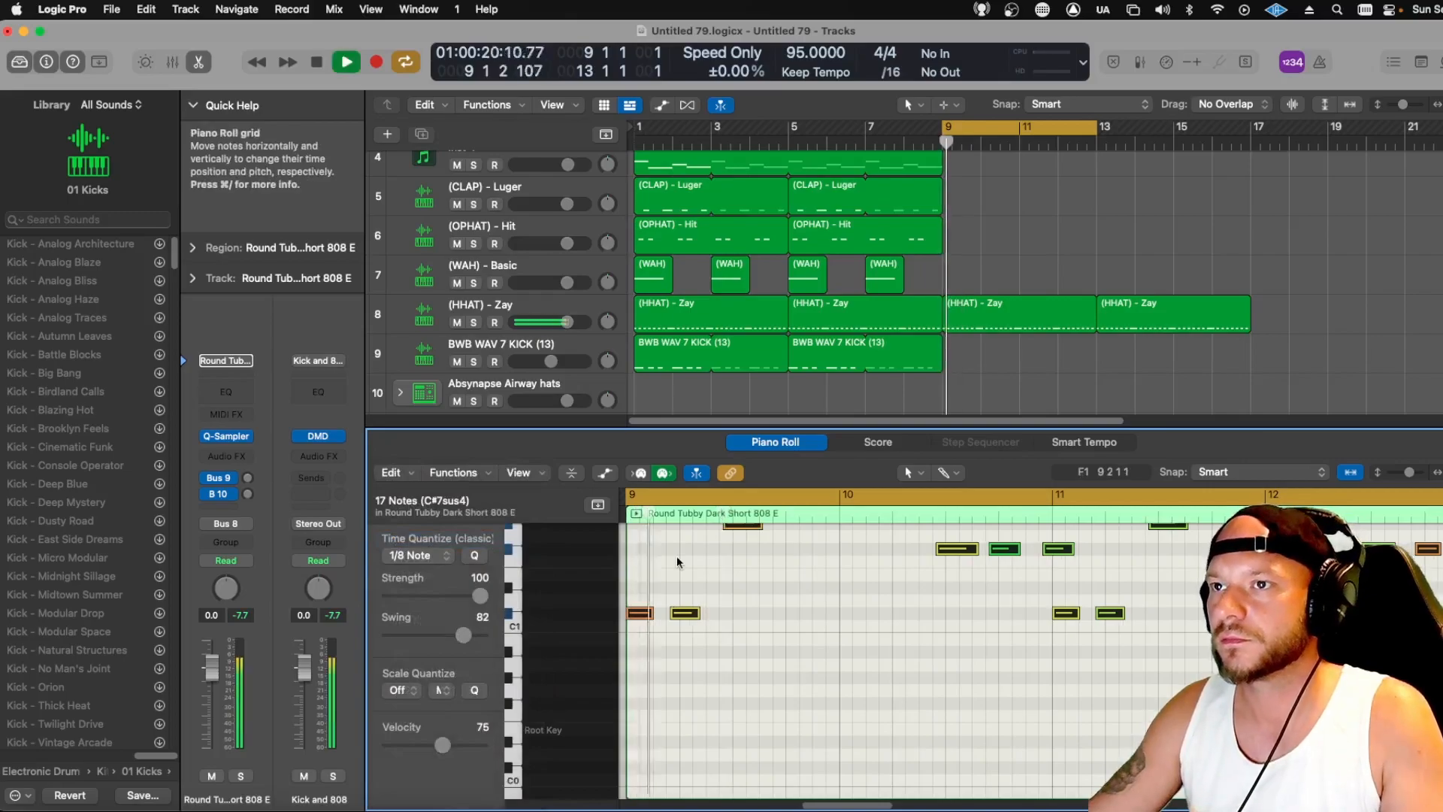
key(space)
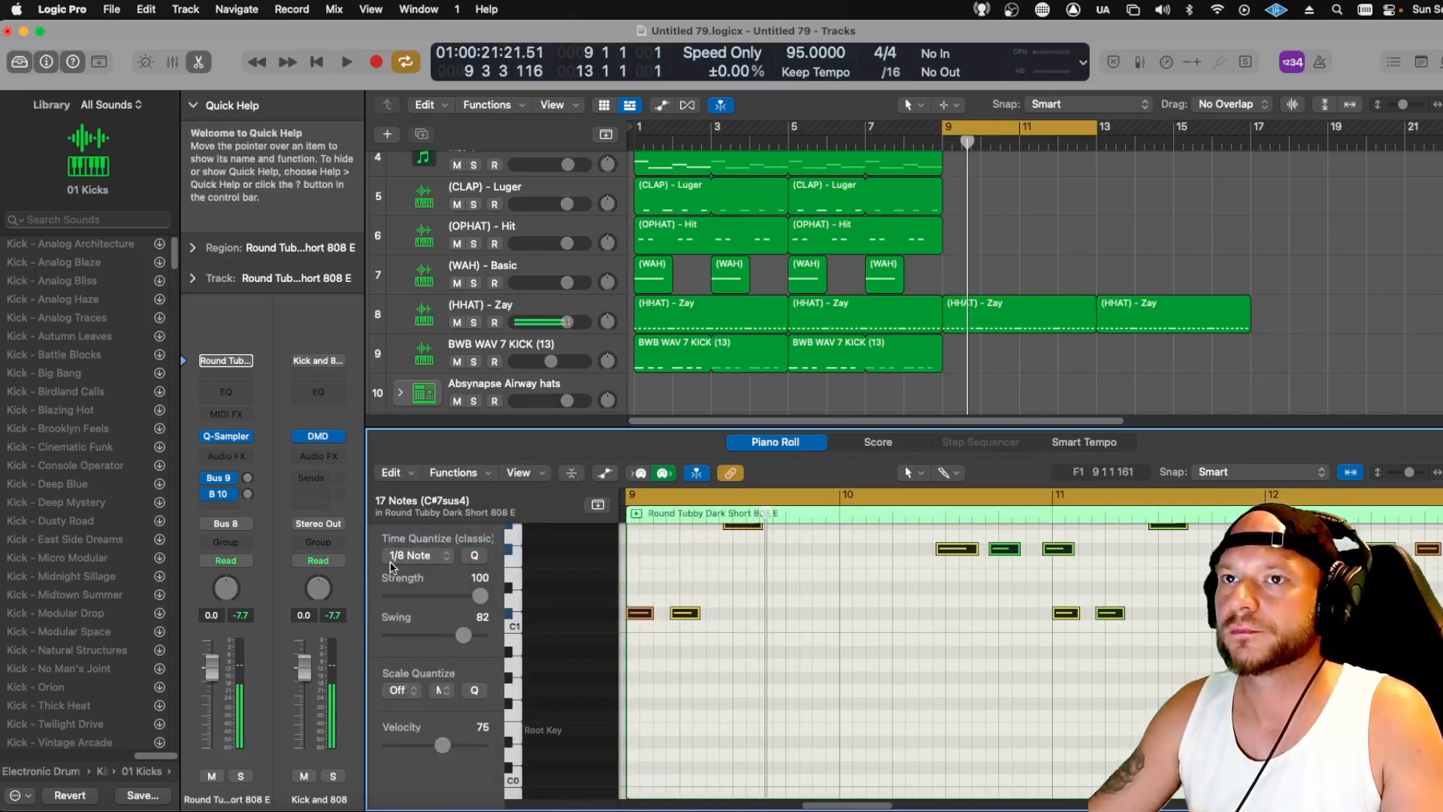
Set the quantize swing of the 808 notes to 0 and their time quantize to 1/16 Note, then audition them
drag(464, 635, 361, 637)
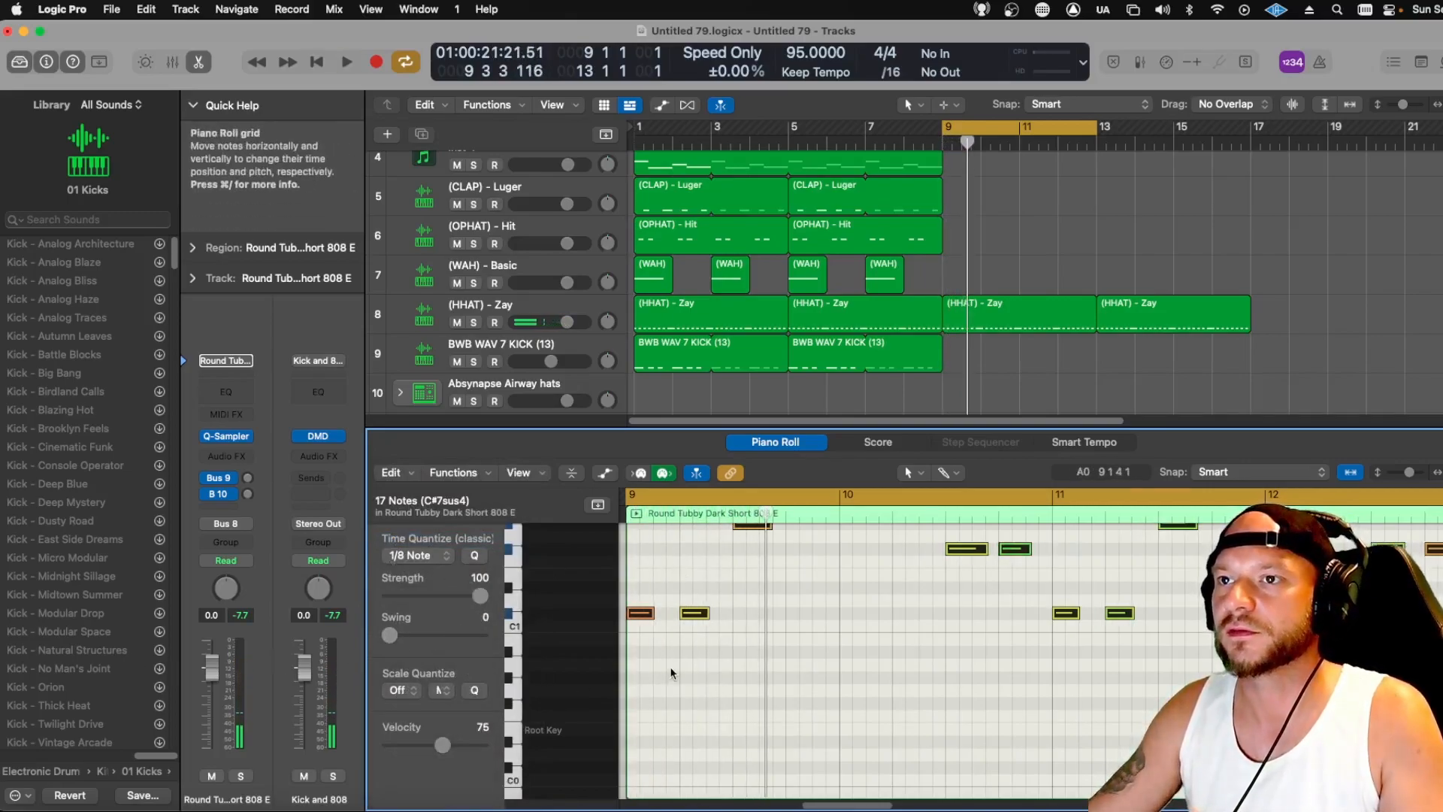
key(space)
key(space)
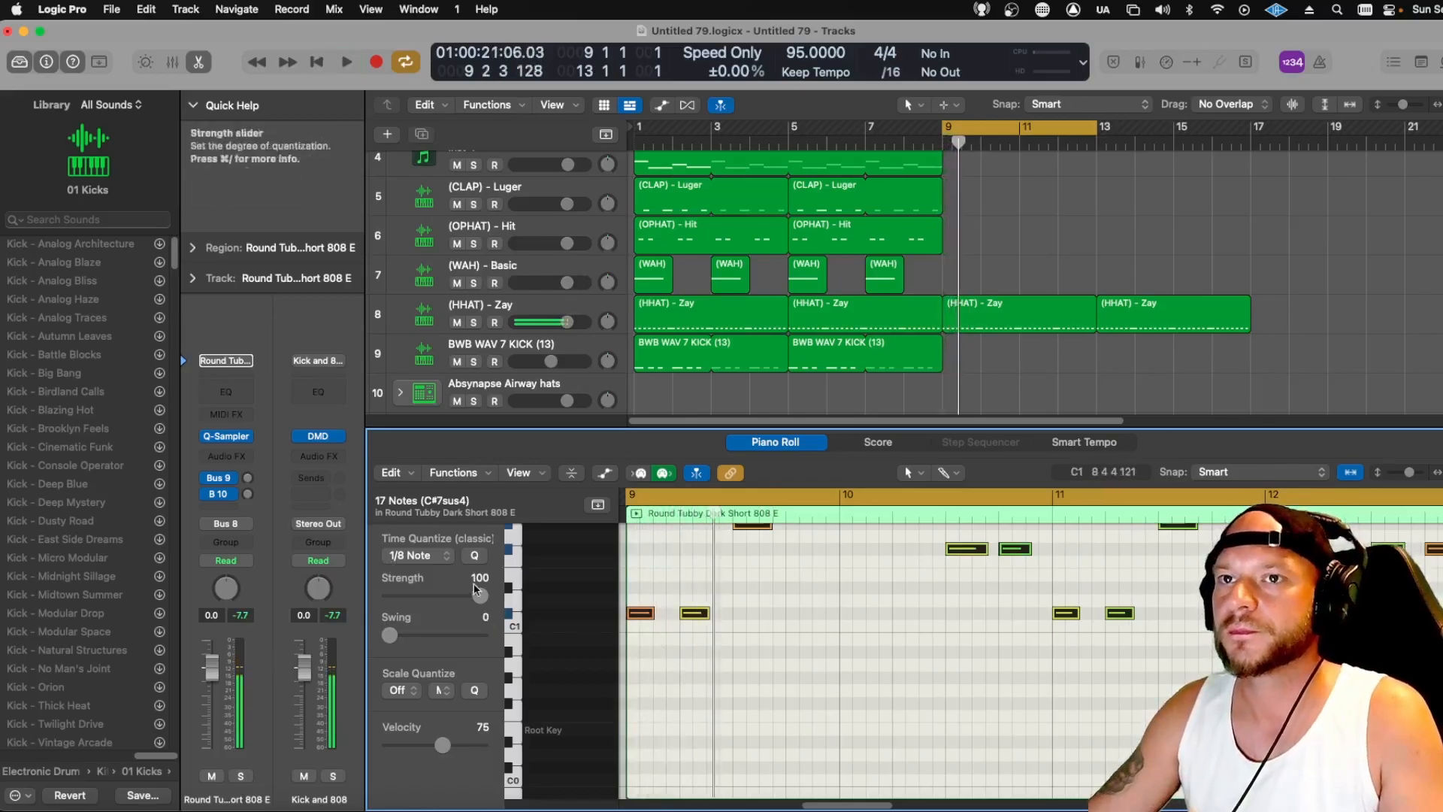
click(417, 555)
key(Return)
key(space)
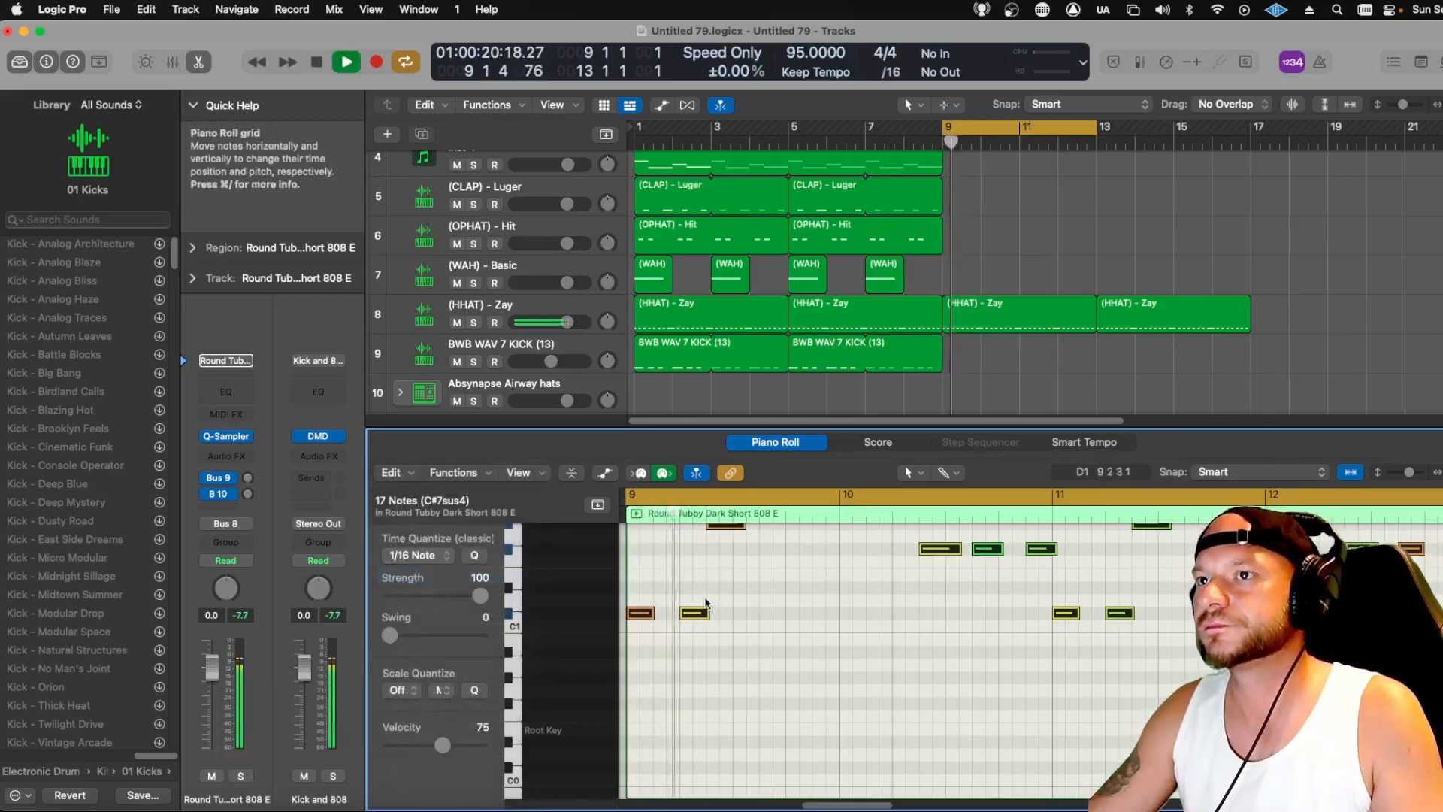
Quantize the 808 notes to 1/32 Note and play the part back
click(430, 557)
key(Down)
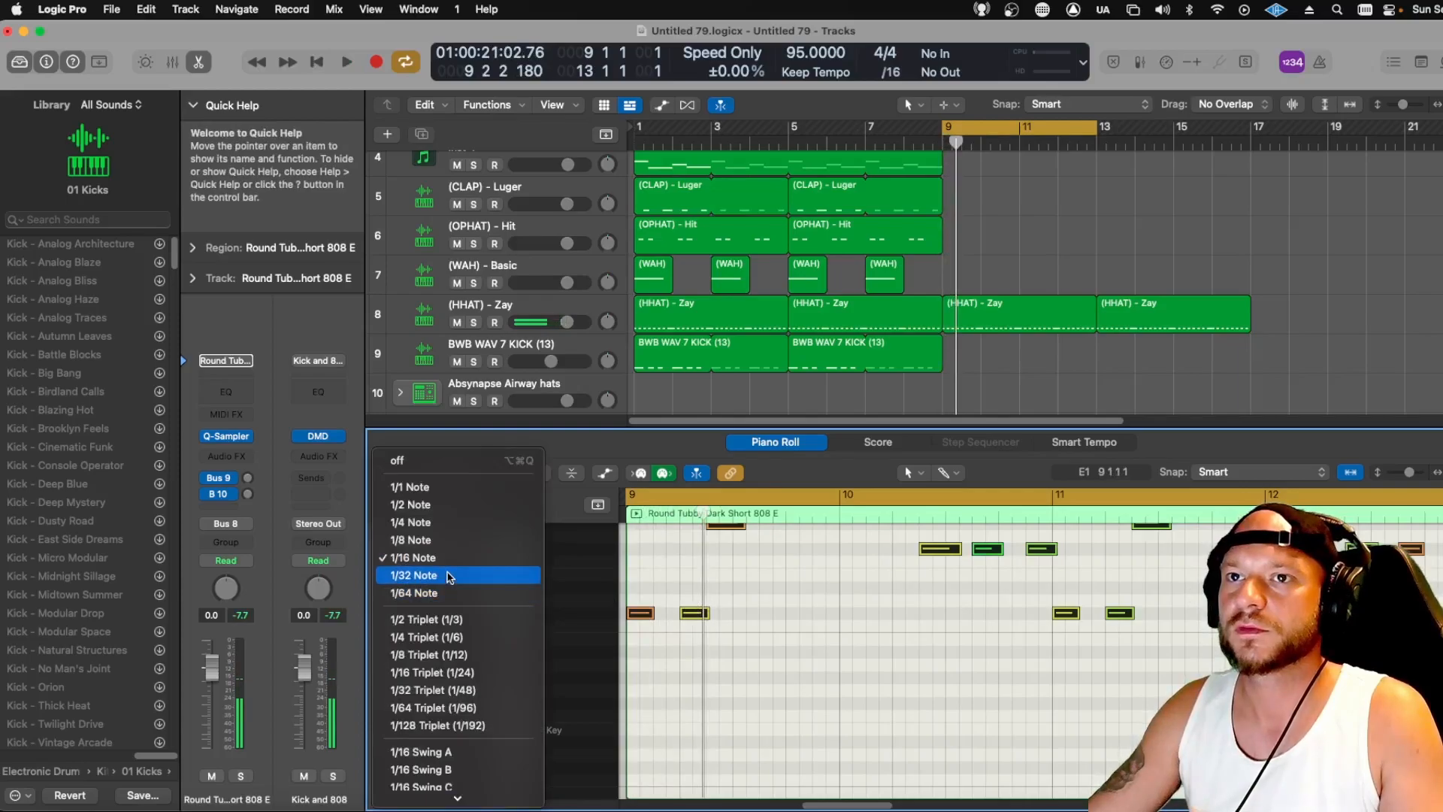
key(Return)
key(space)
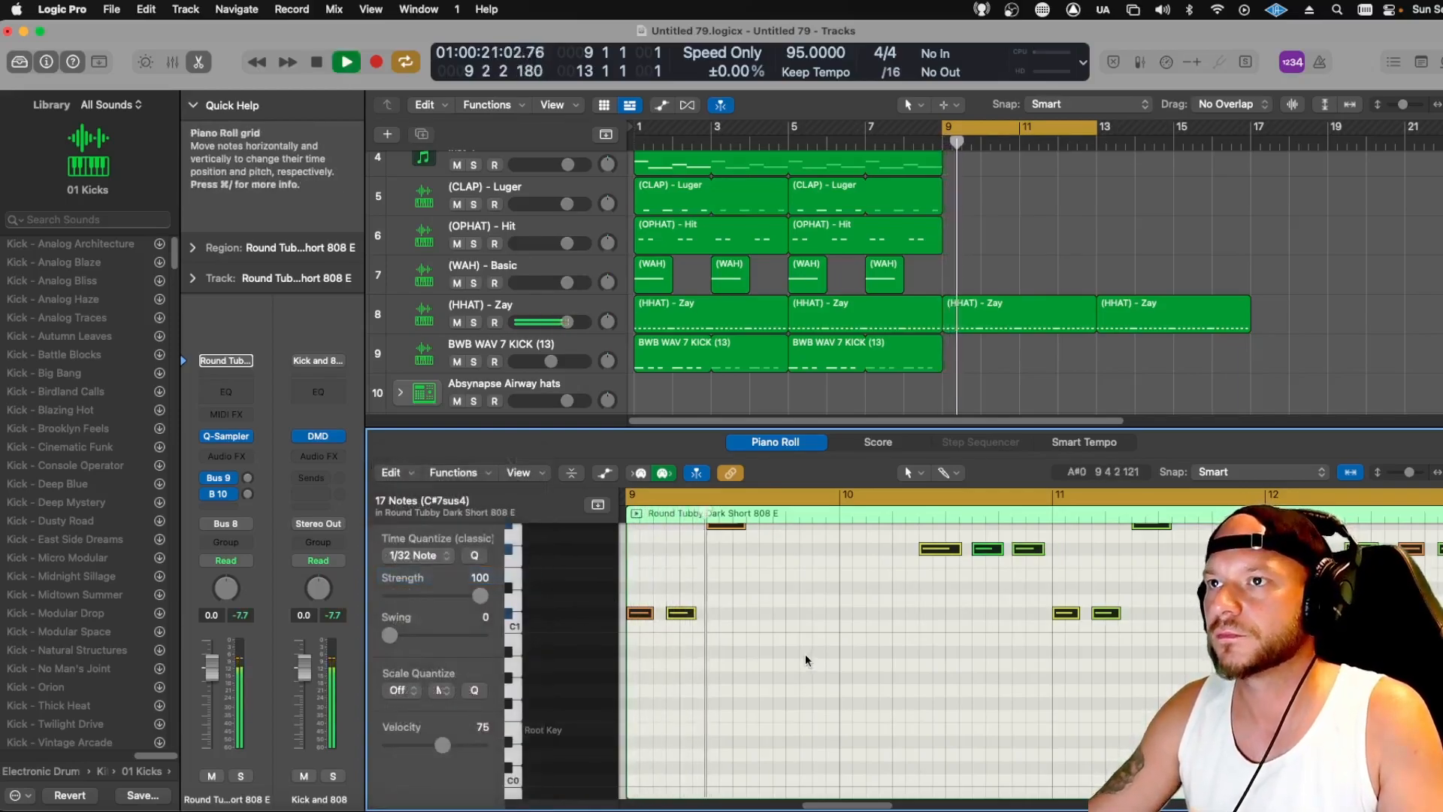
Transpose all notes of the 808 region down one octave and play the result
scroll(805, 651, up, 3)
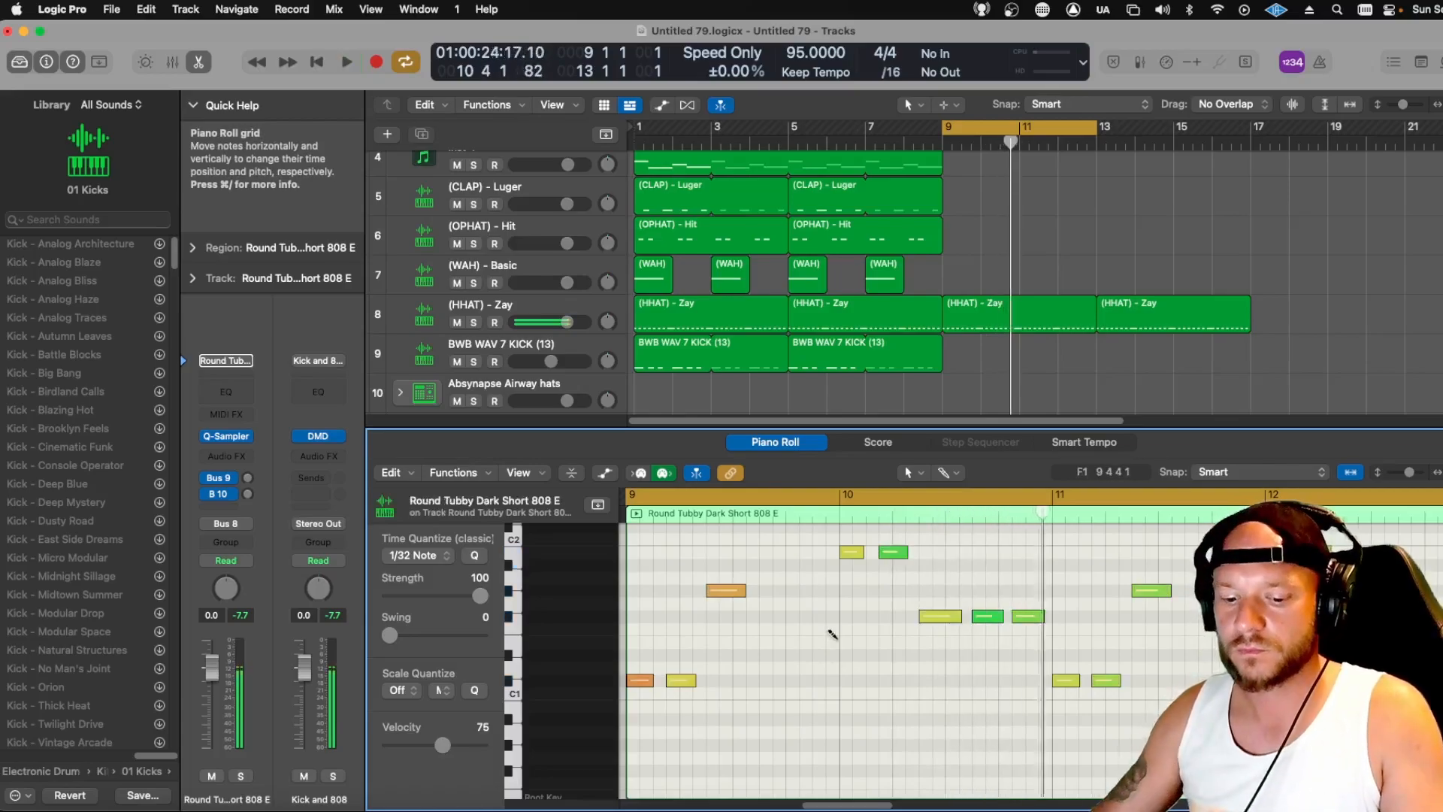
key(space)
scroll(829, 631, up, 6)
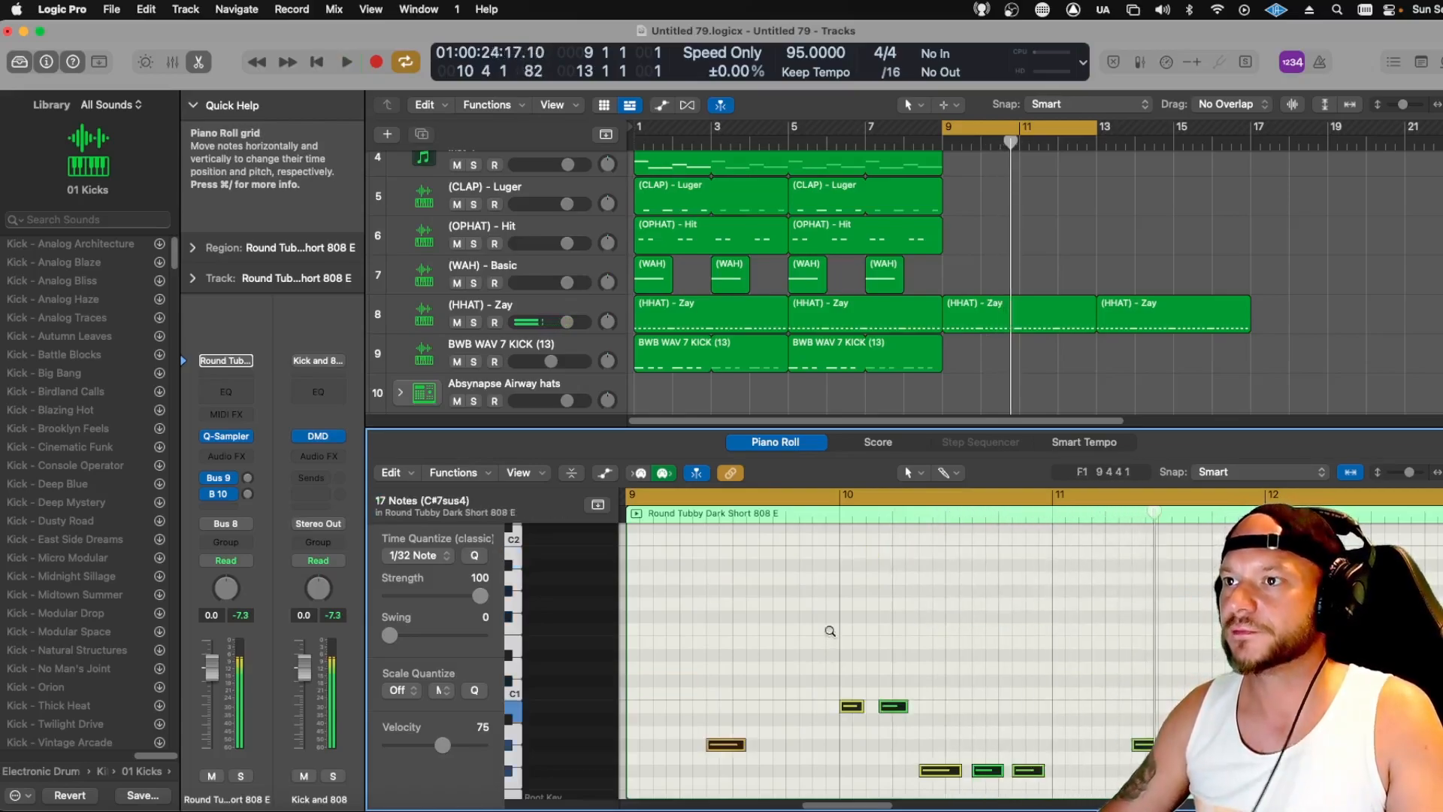
key(space)
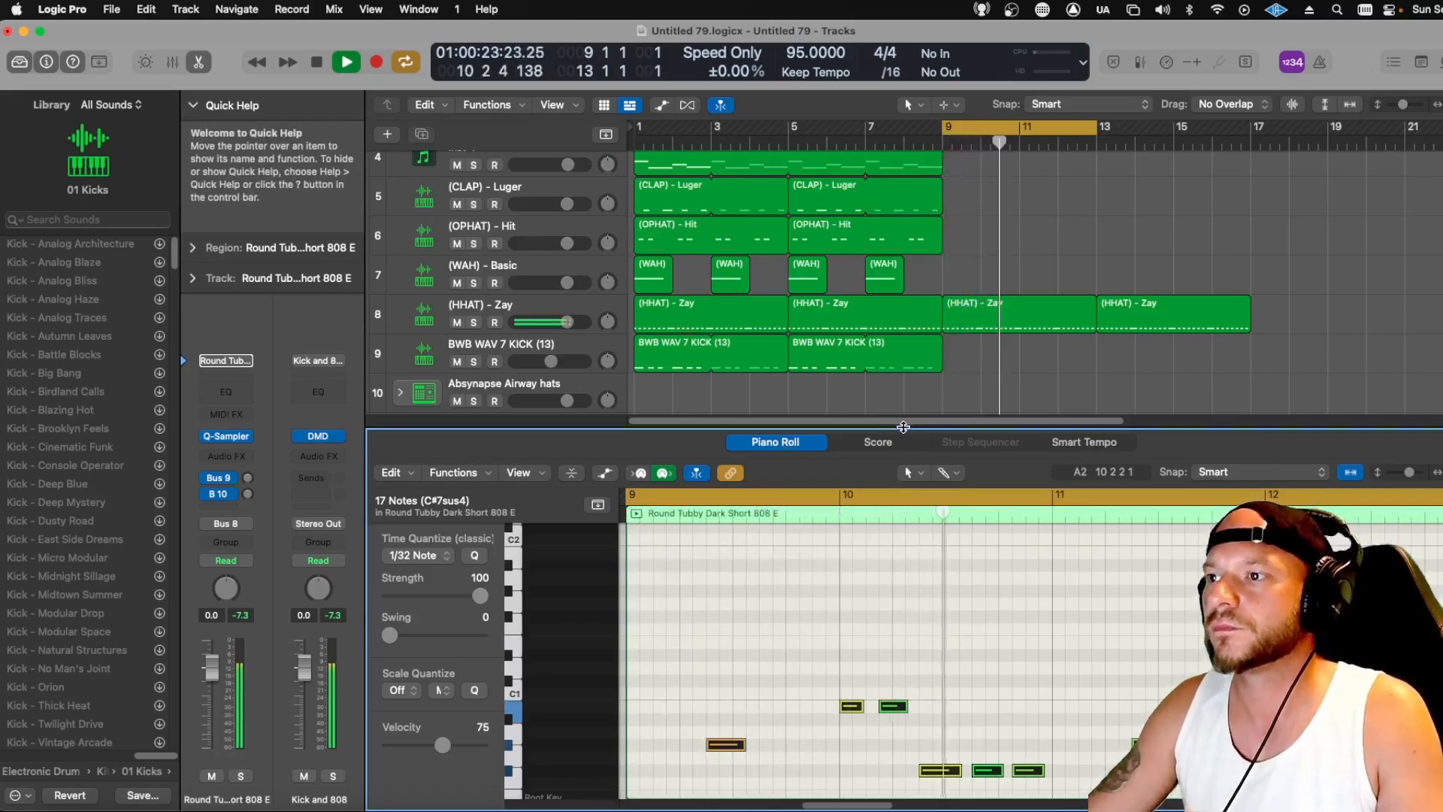
Enlarge the tracks area and copy the BWB WAV 7 KICK (13) and (CLAP) - Luger regions to bar 9
drag(903, 427, 903, 645)
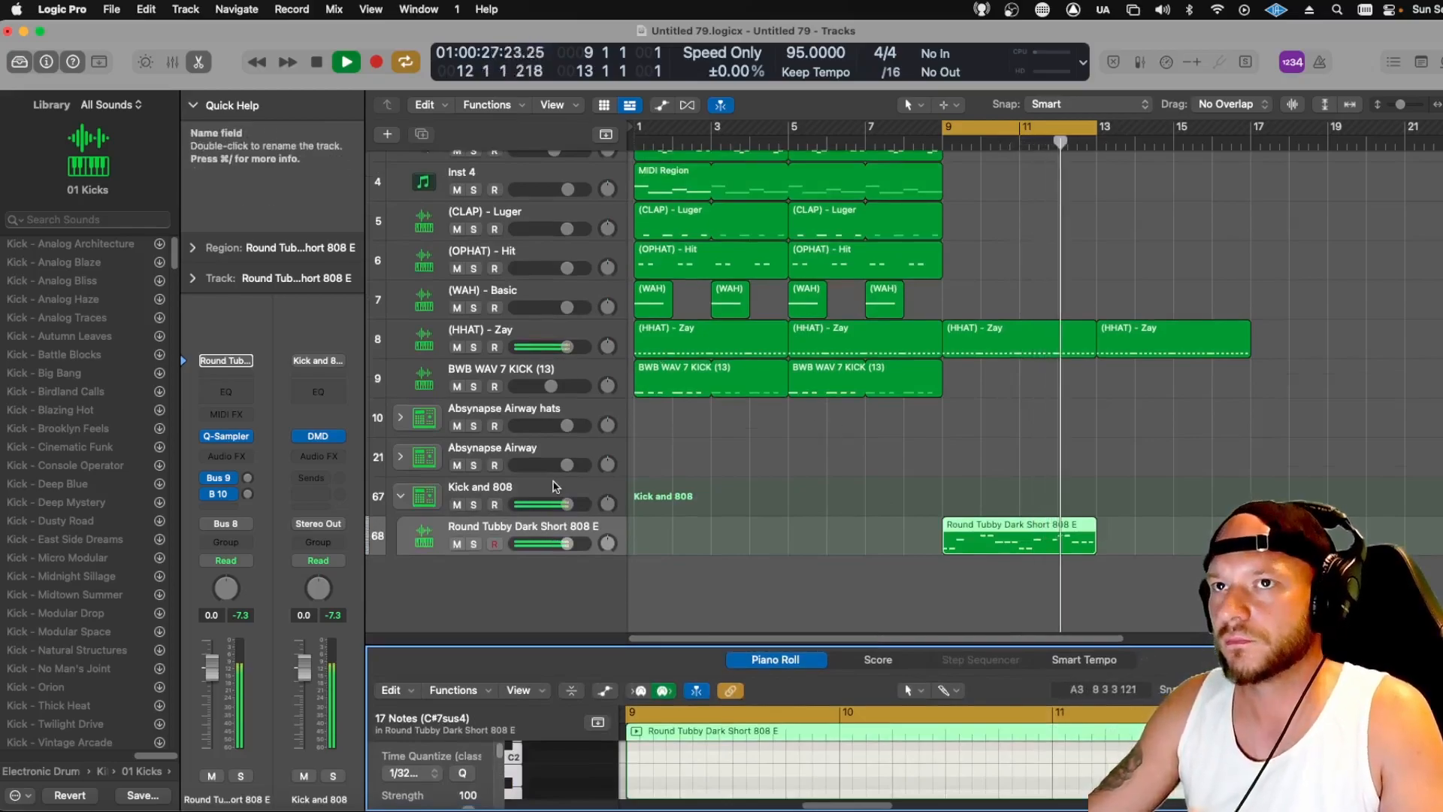
drag(657, 376, 965, 369)
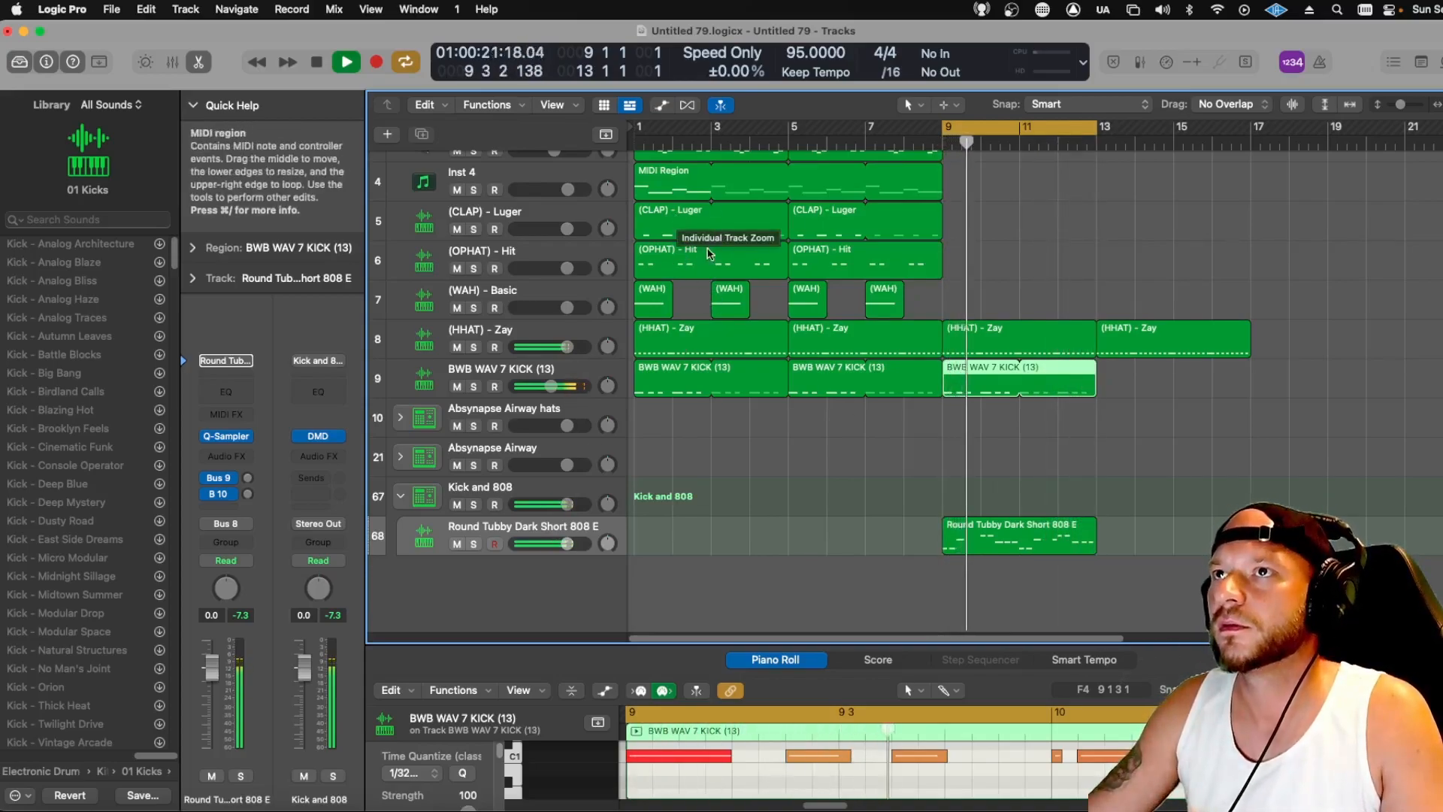
drag(687, 225, 998, 227)
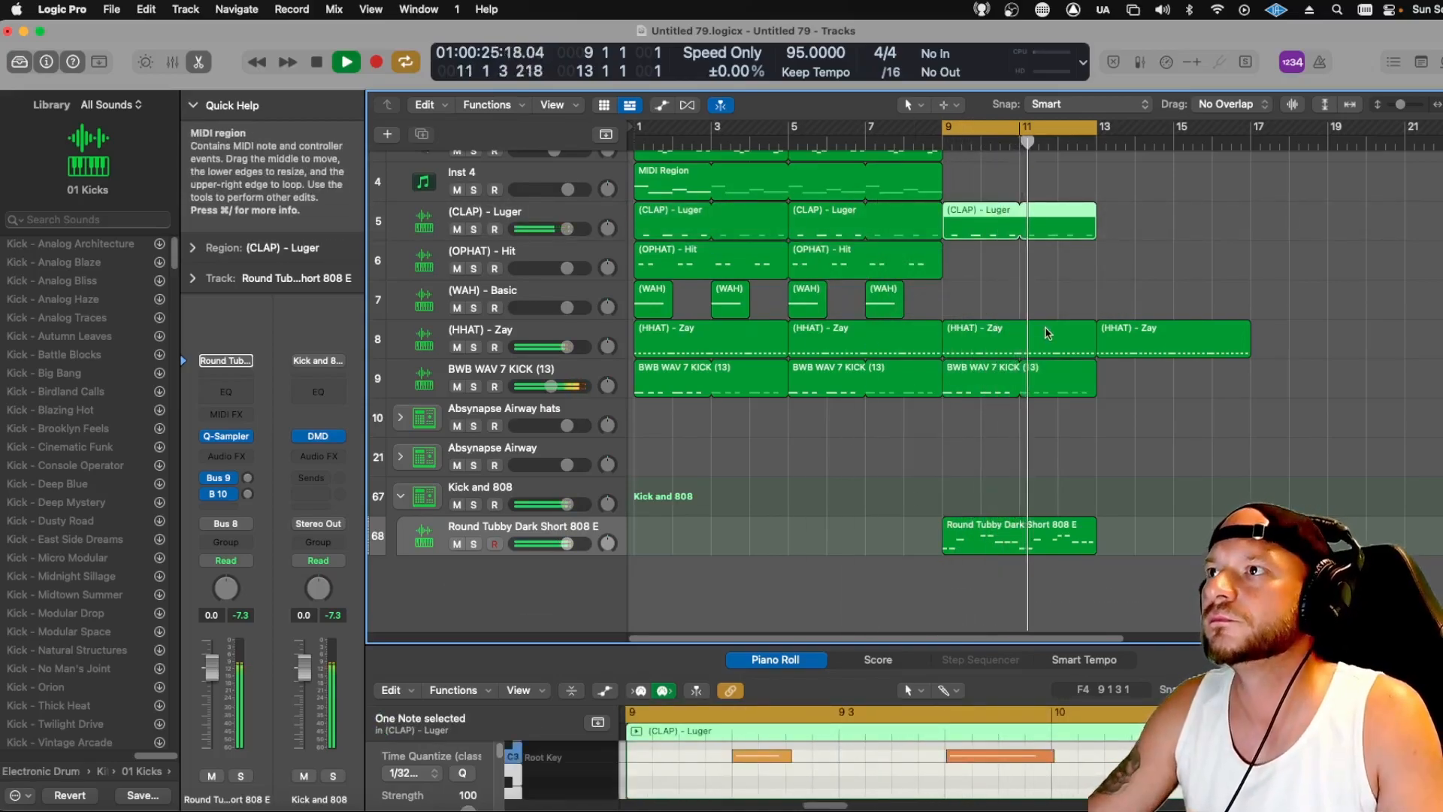
Copy the (CLAP) - Luger and Round Tubby Dark Short 808 E regions to bar 13 and extend the second-section kick region to bar 17
drag(972, 218, 1127, 220)
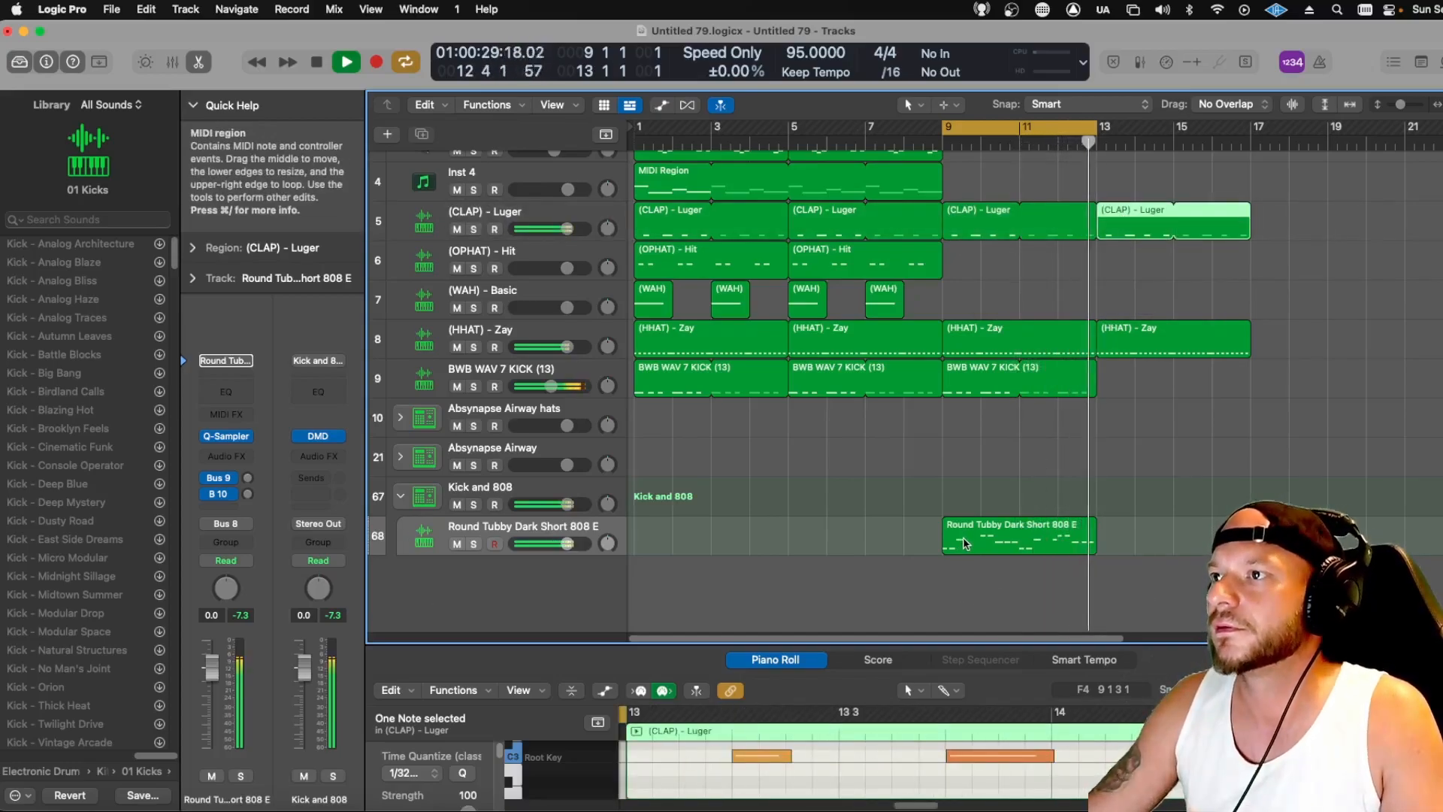
drag(965, 543, 1120, 540)
drag(1093, 363, 1249, 379)
Shift the cycle range so that it ends at bar 17
scroll(1013, 444, up, 3)
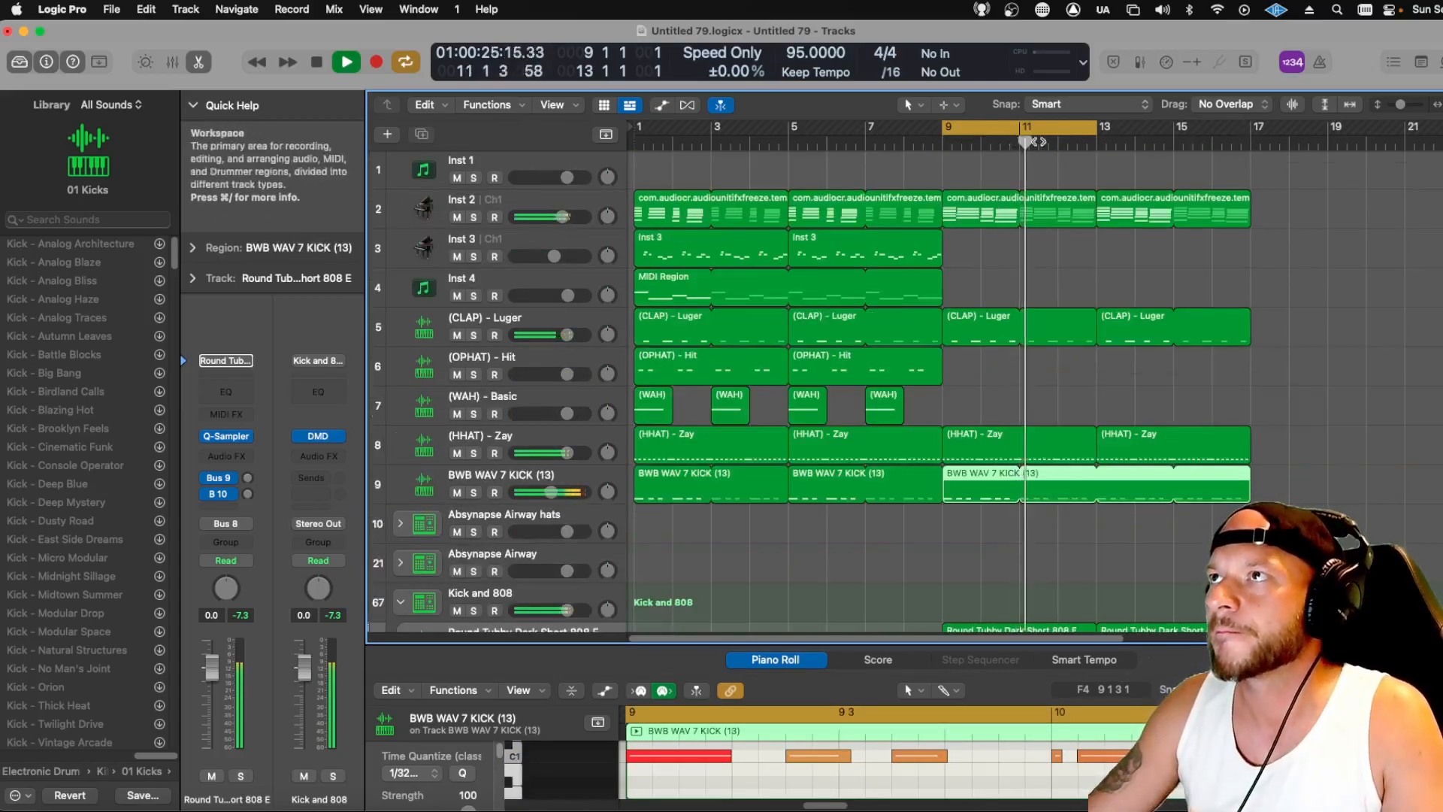
drag(1058, 133, 1212, 133)
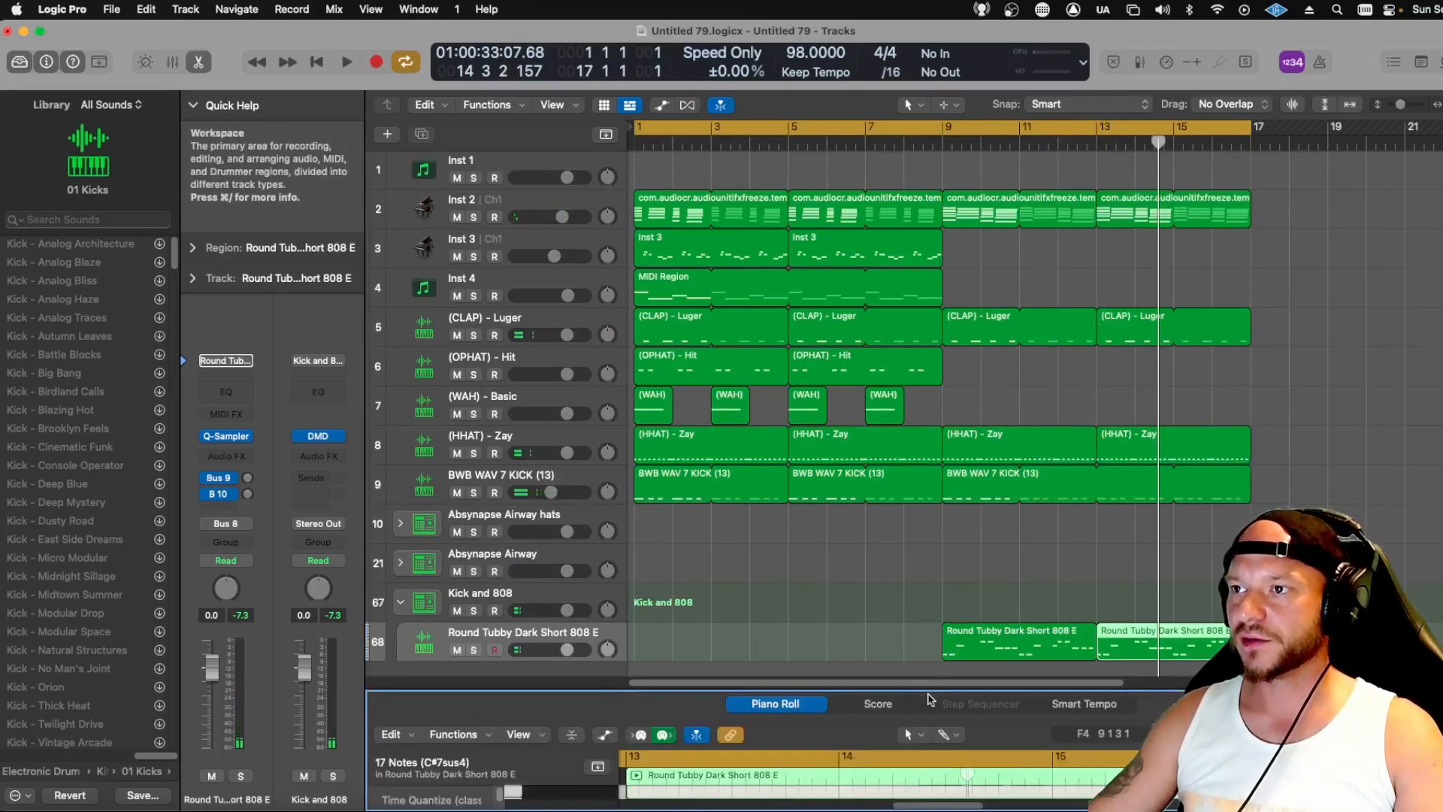
Transpose the two high notes at bar 14 of the second 808 region down one octave and select the two high notes at bar 16
drag(930, 699, 929, 252)
scroll(869, 508, up, 2)
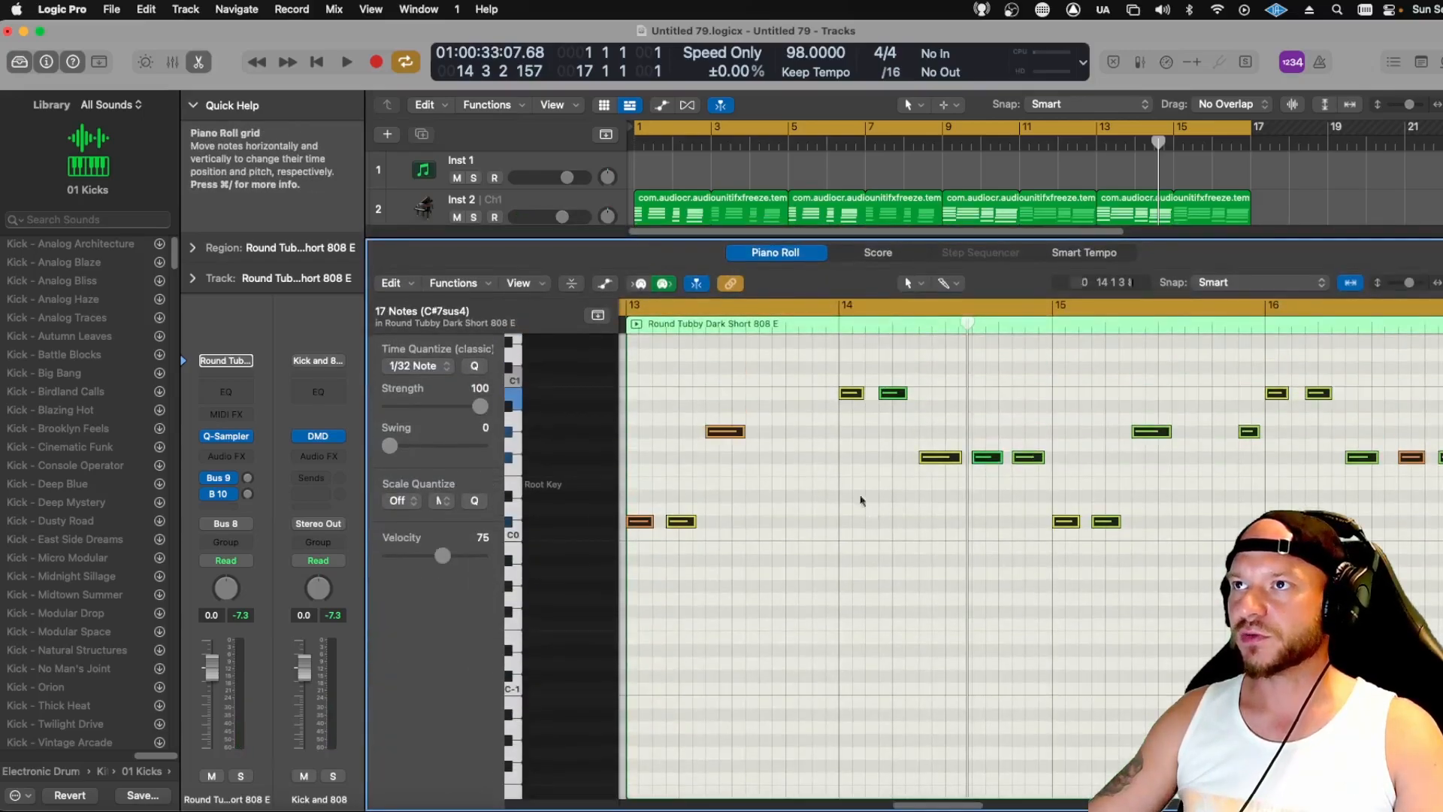
drag(831, 377, 916, 395)
key(alt+shift+Down)
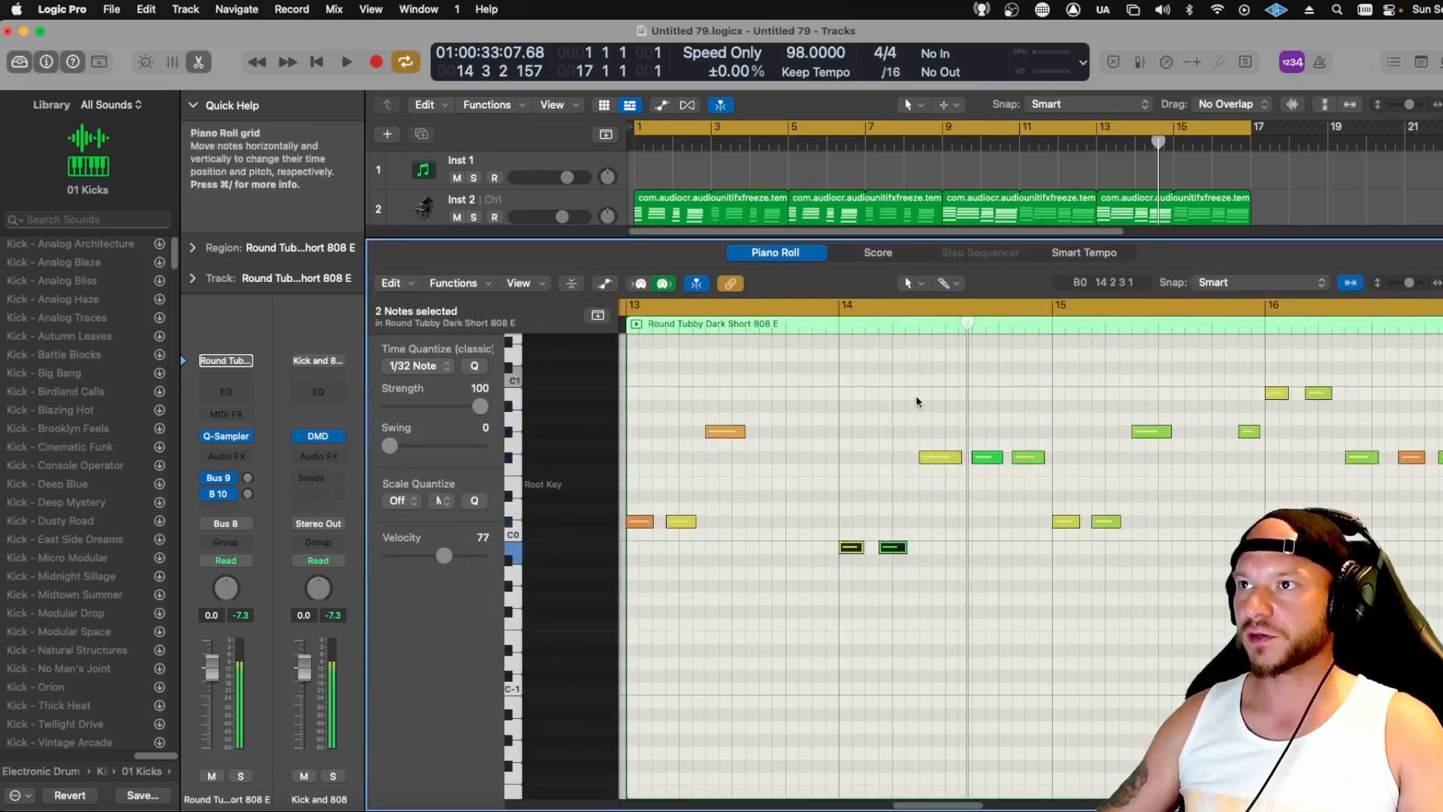
drag(1266, 380, 1331, 406)
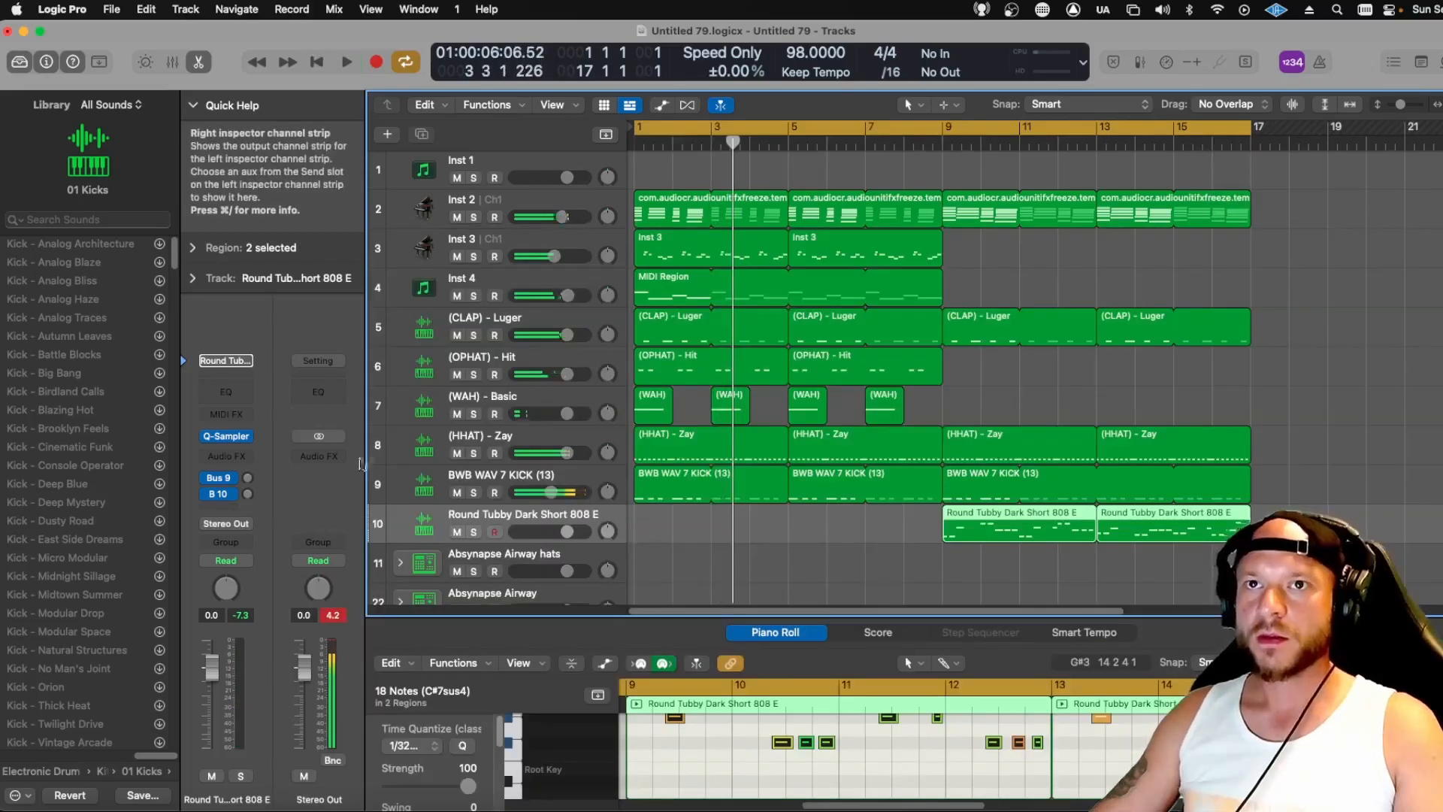
Insert a stereo TR5 Classic Clipper from IK Multimedia as an audio effect on the Stereo Out channel
click(323, 456)
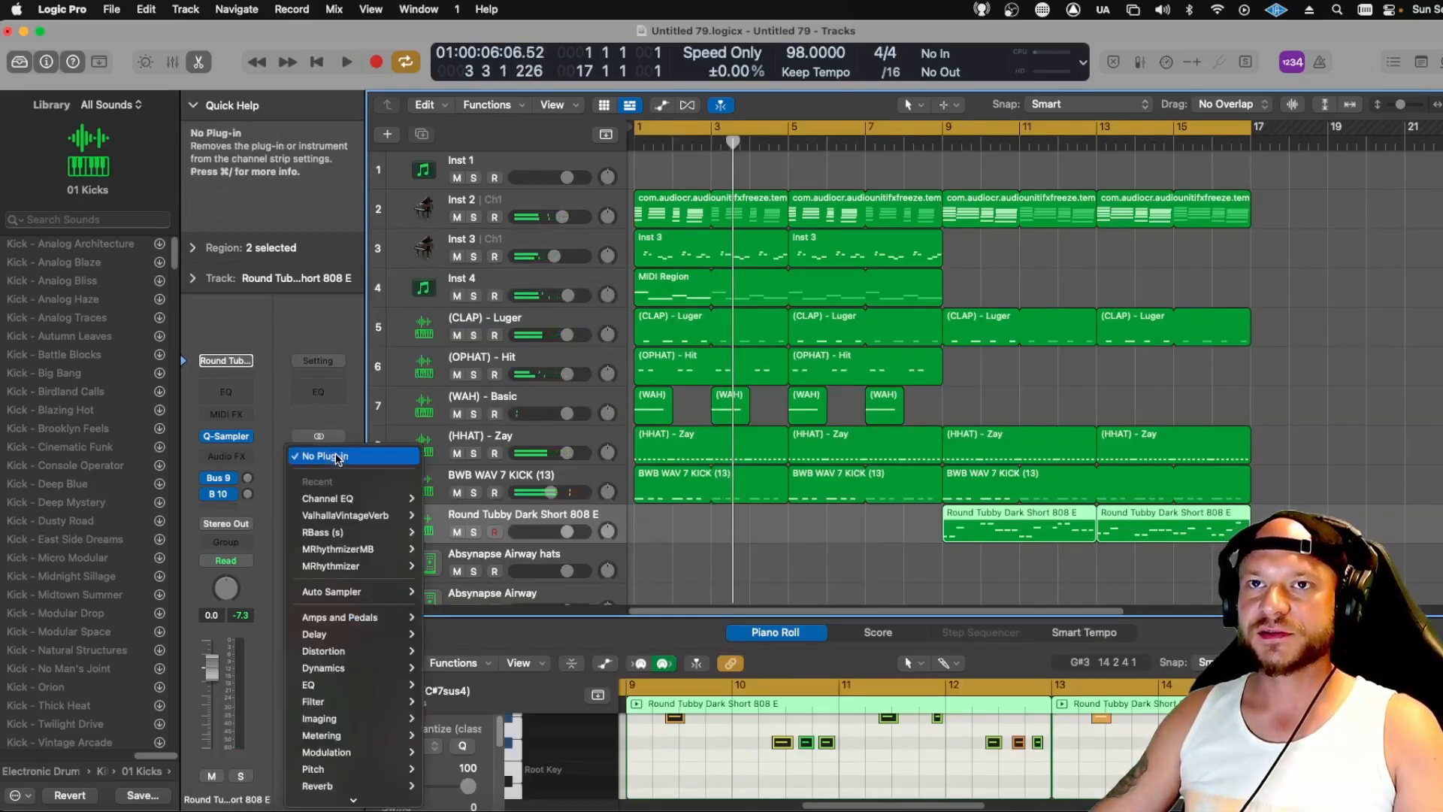
mouse_move(366, 796)
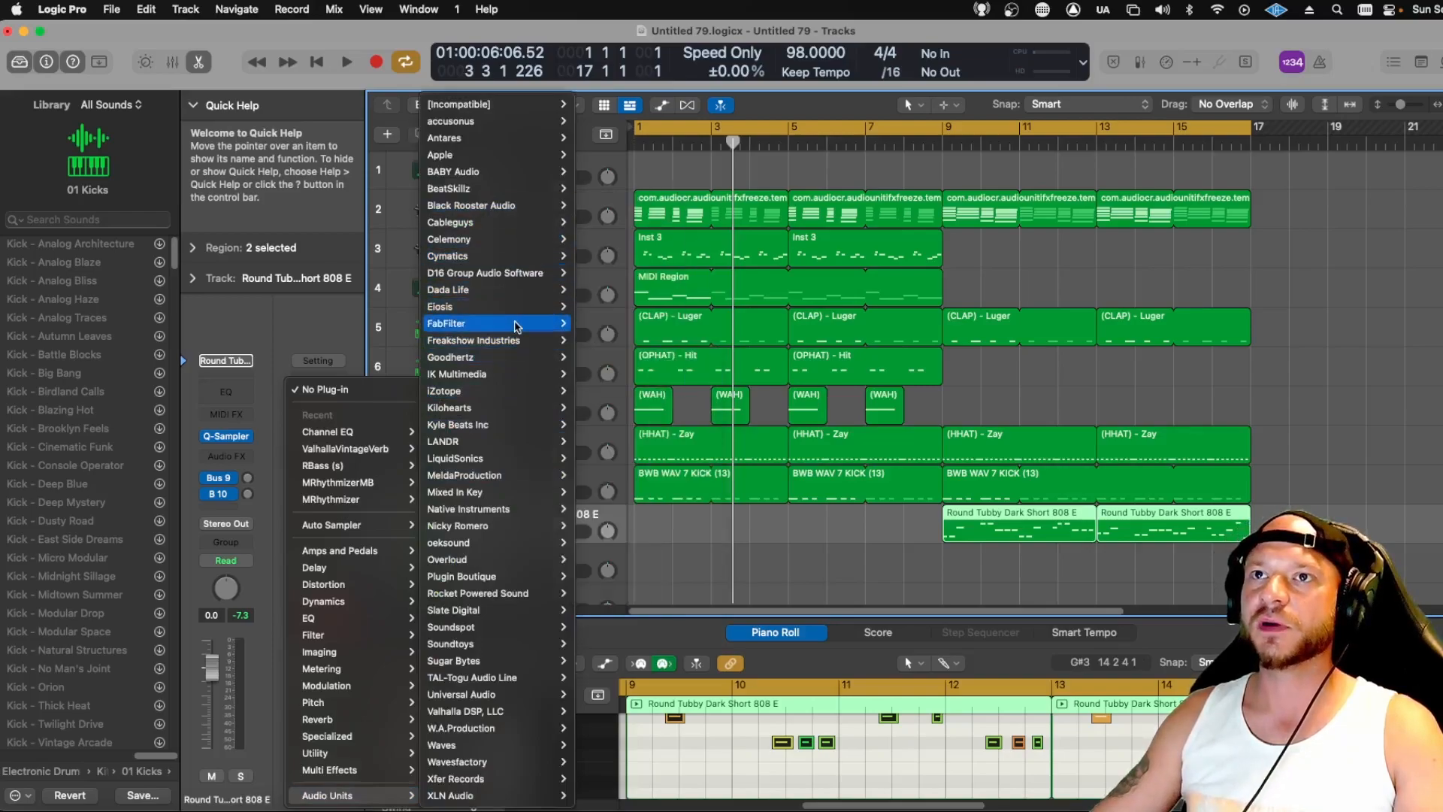
mouse_move(512, 383)
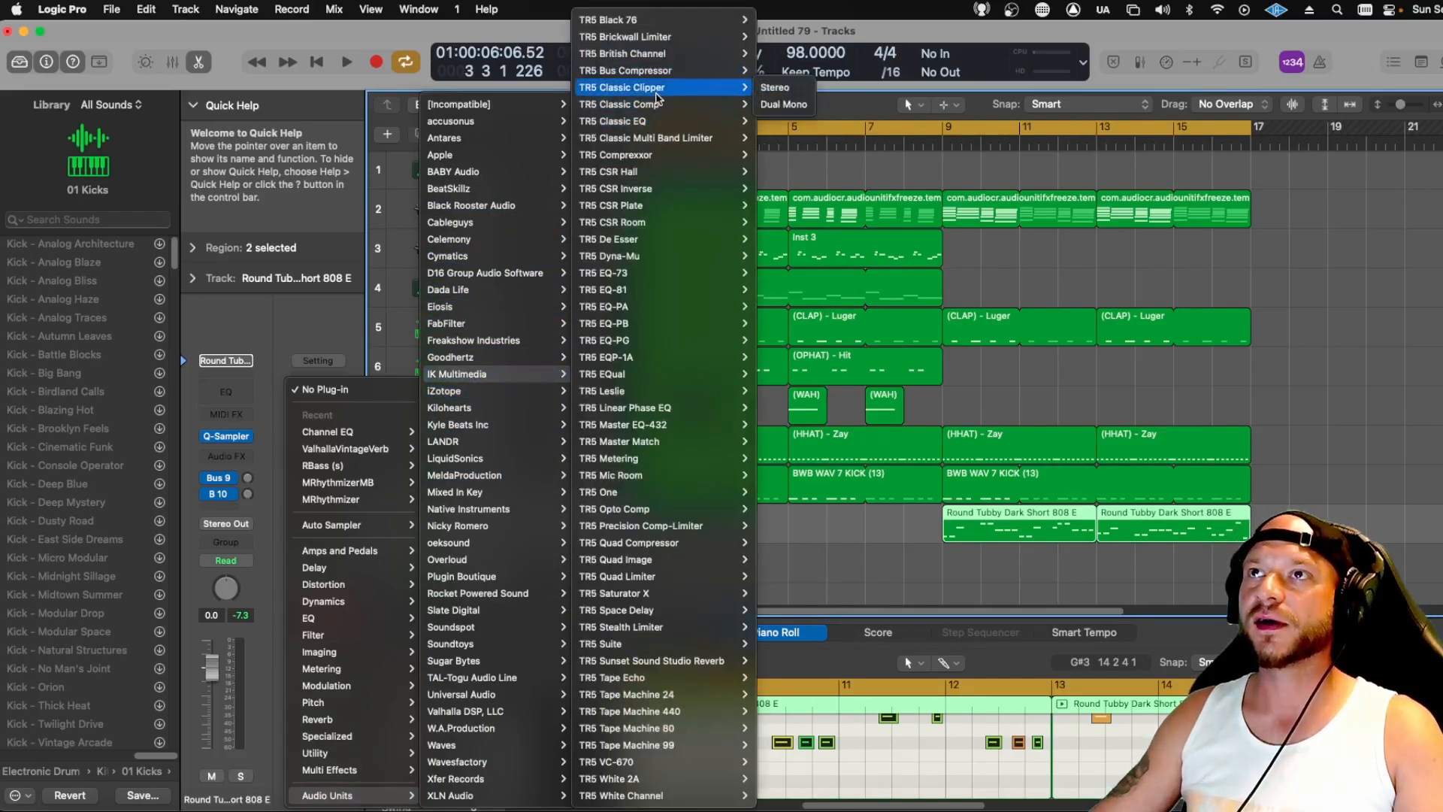
click(778, 88)
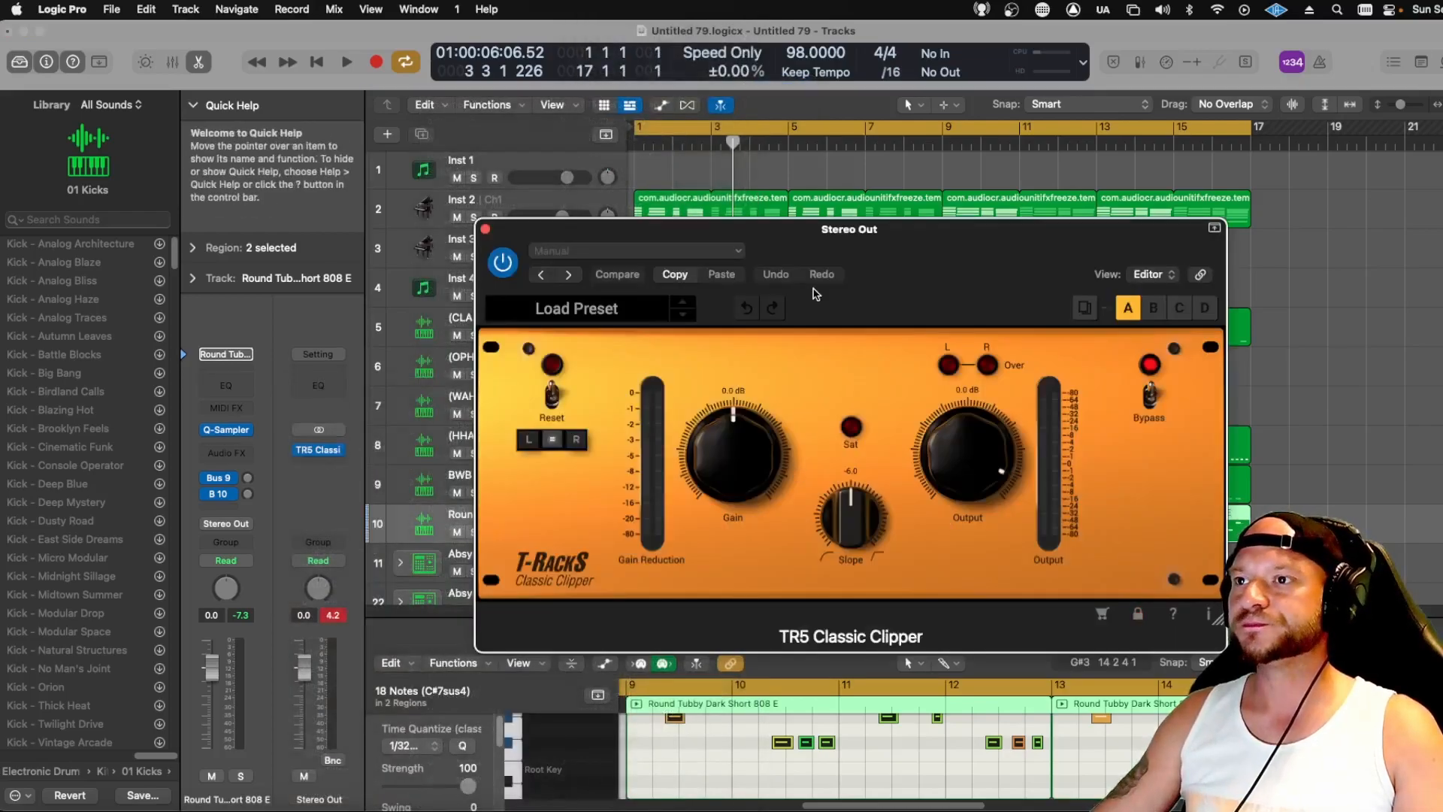
Load the Classic Clipper's Soft Overload preset, reduce its gain to 3.5 dB and close the plug-in window
click(610, 314)
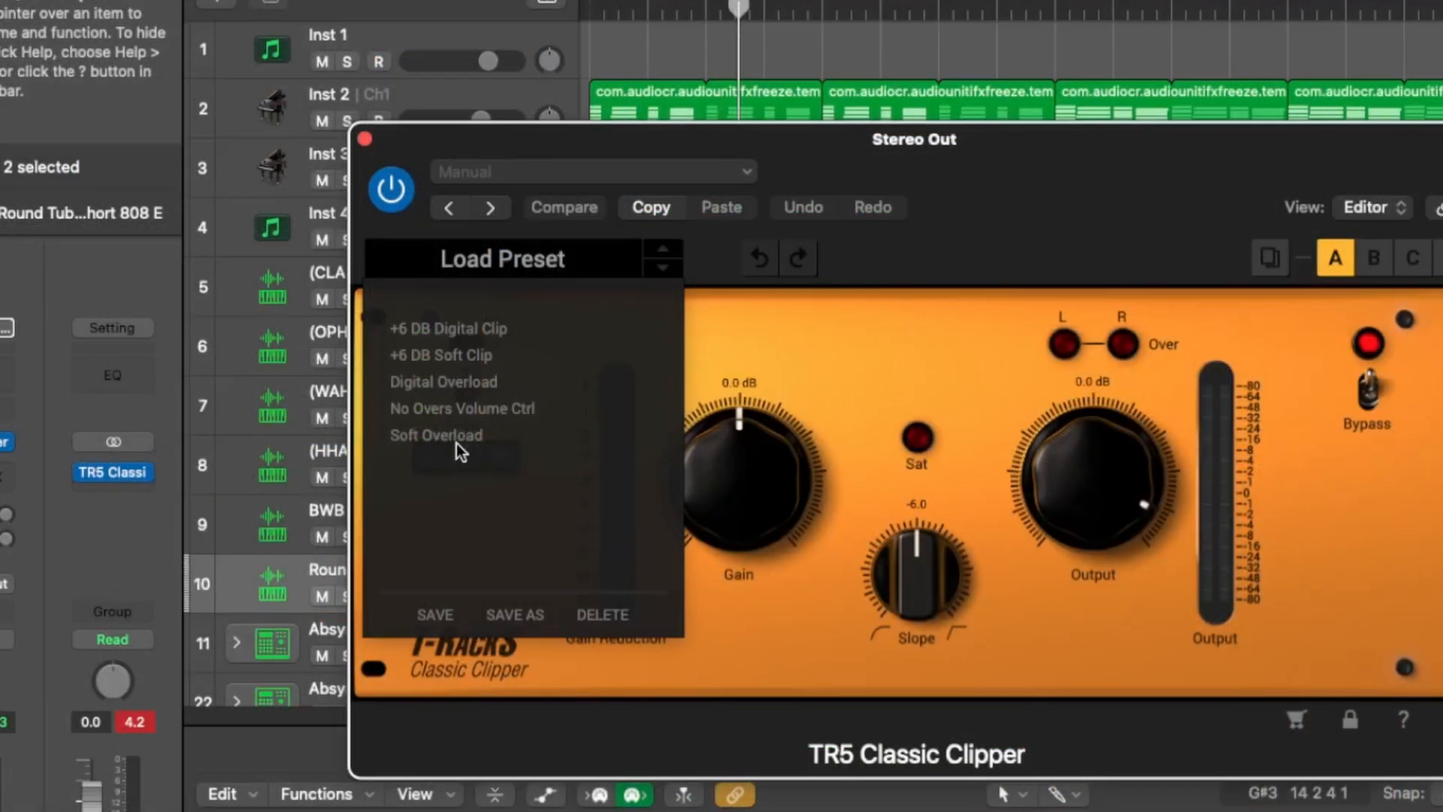
click(544, 428)
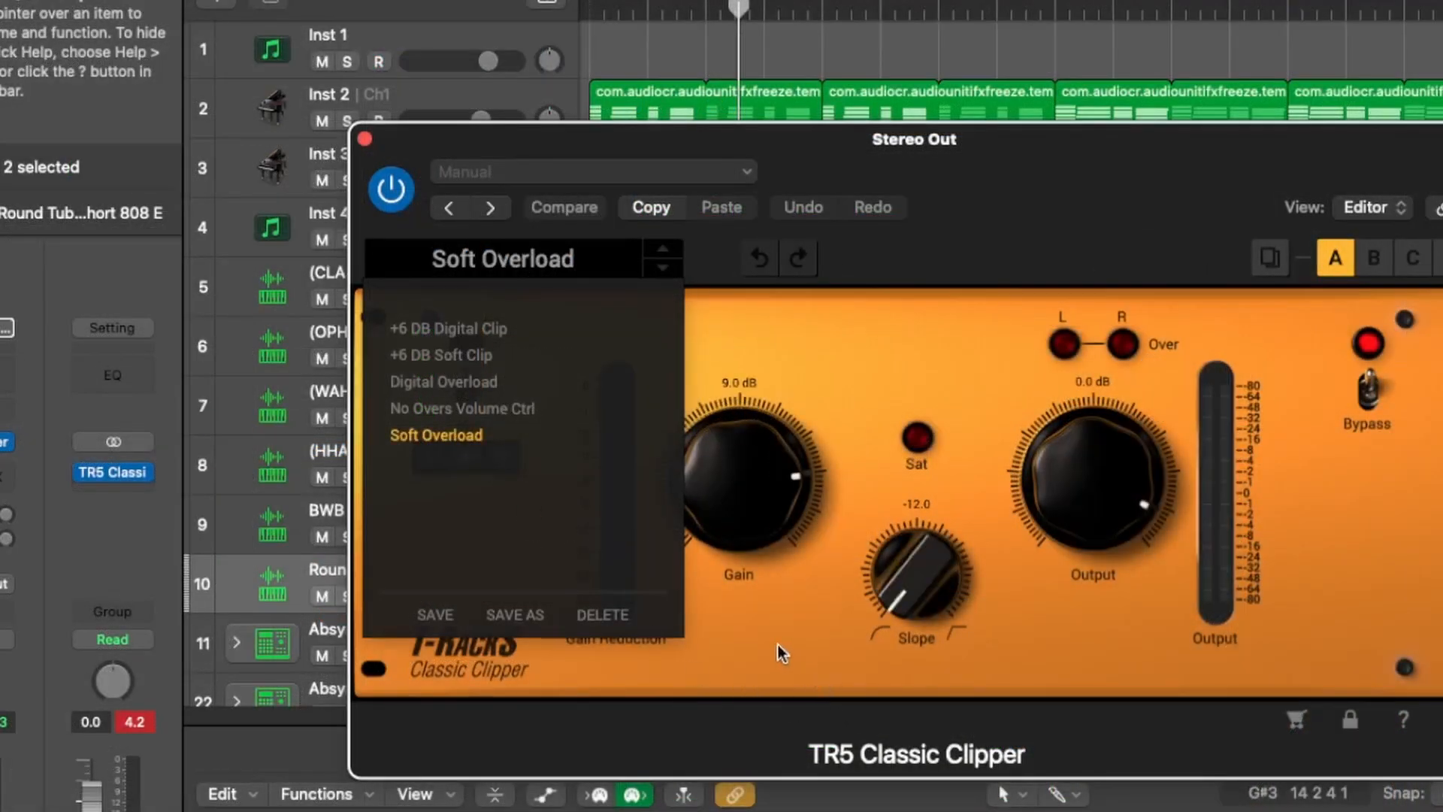
drag(734, 477, 741, 539)
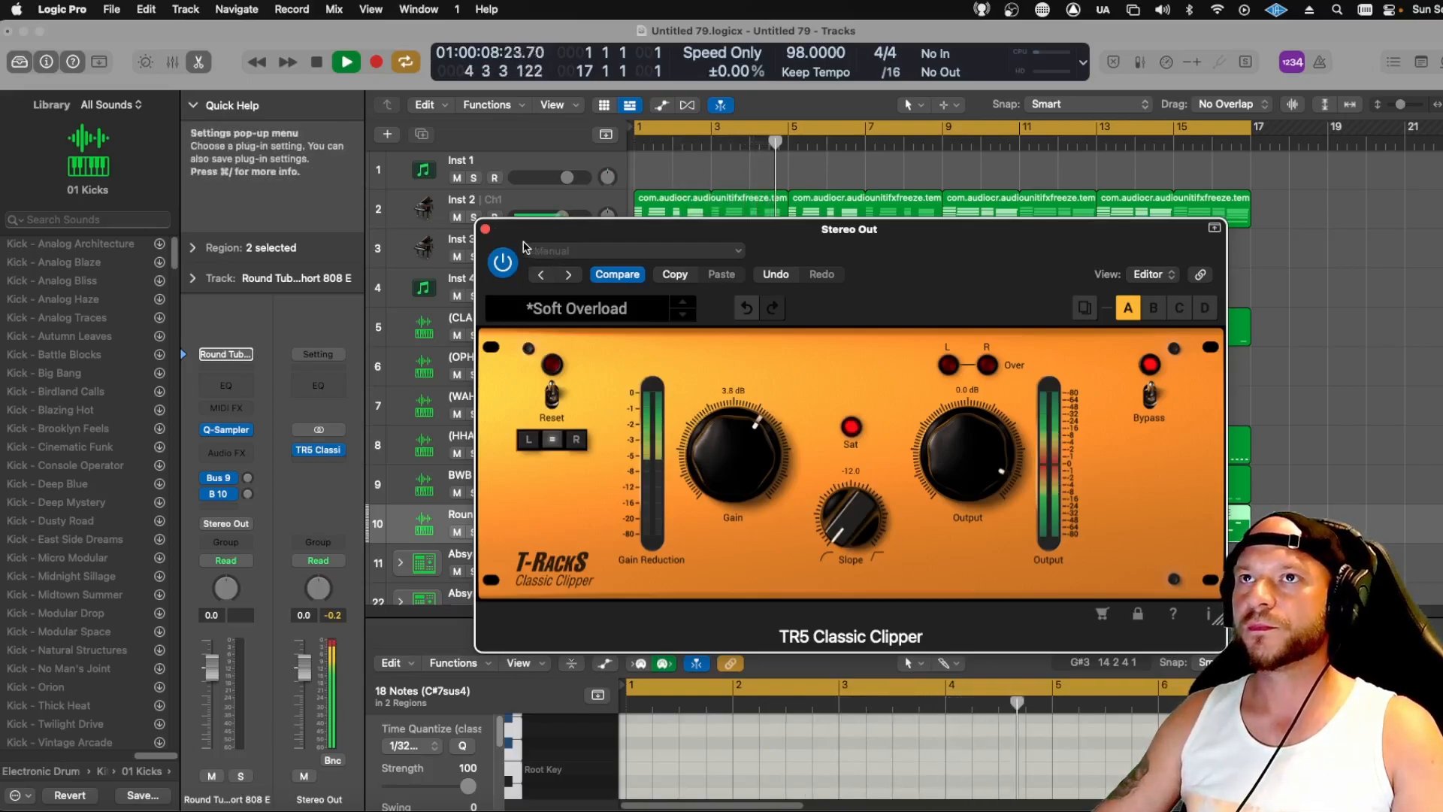
click(486, 229)
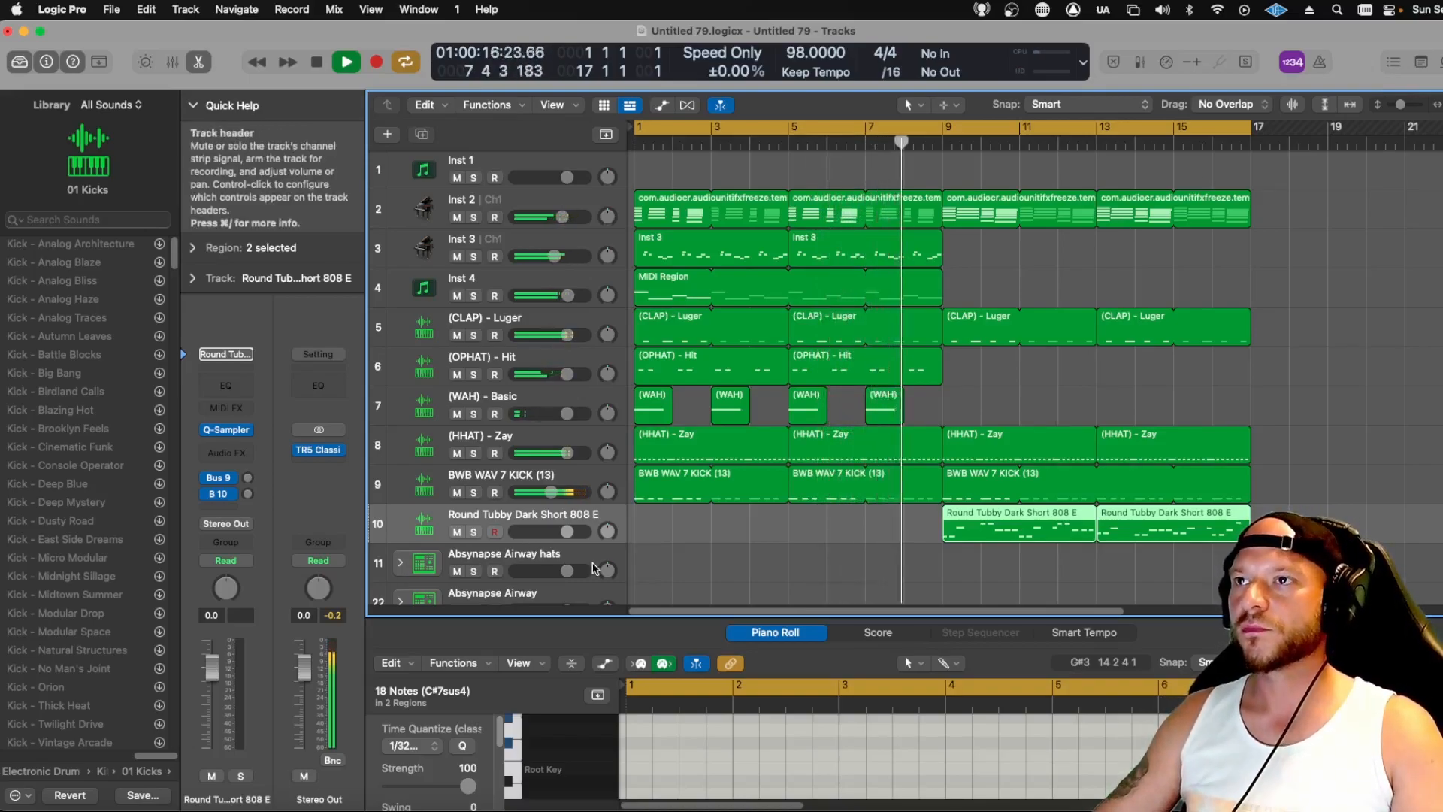
Set the velocity of the longer low note late in bar 2 of the first Inst 3 region to 53 and audition the melody
drag(874, 617, 874, 422)
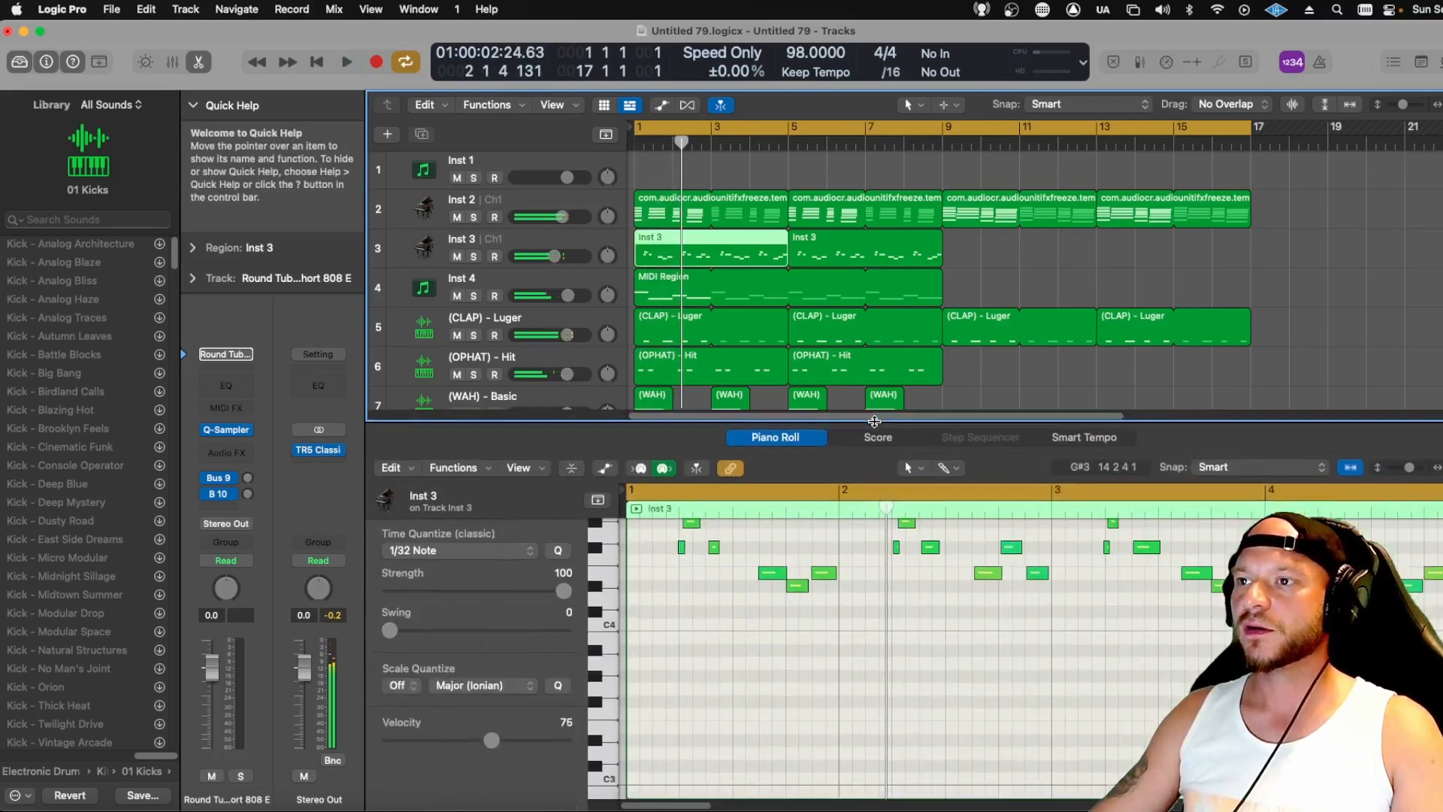
scroll(901, 664, up, 3)
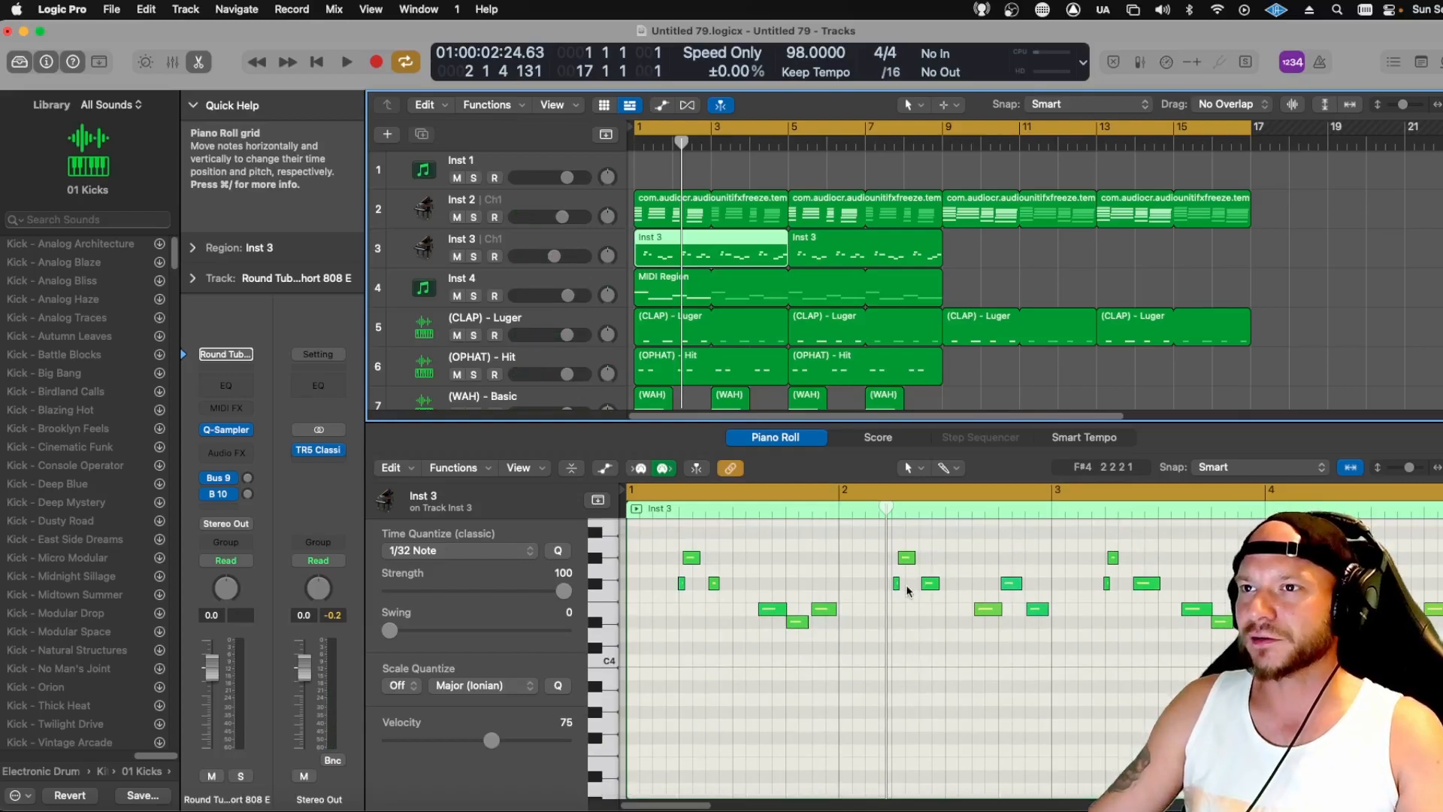
key(space)
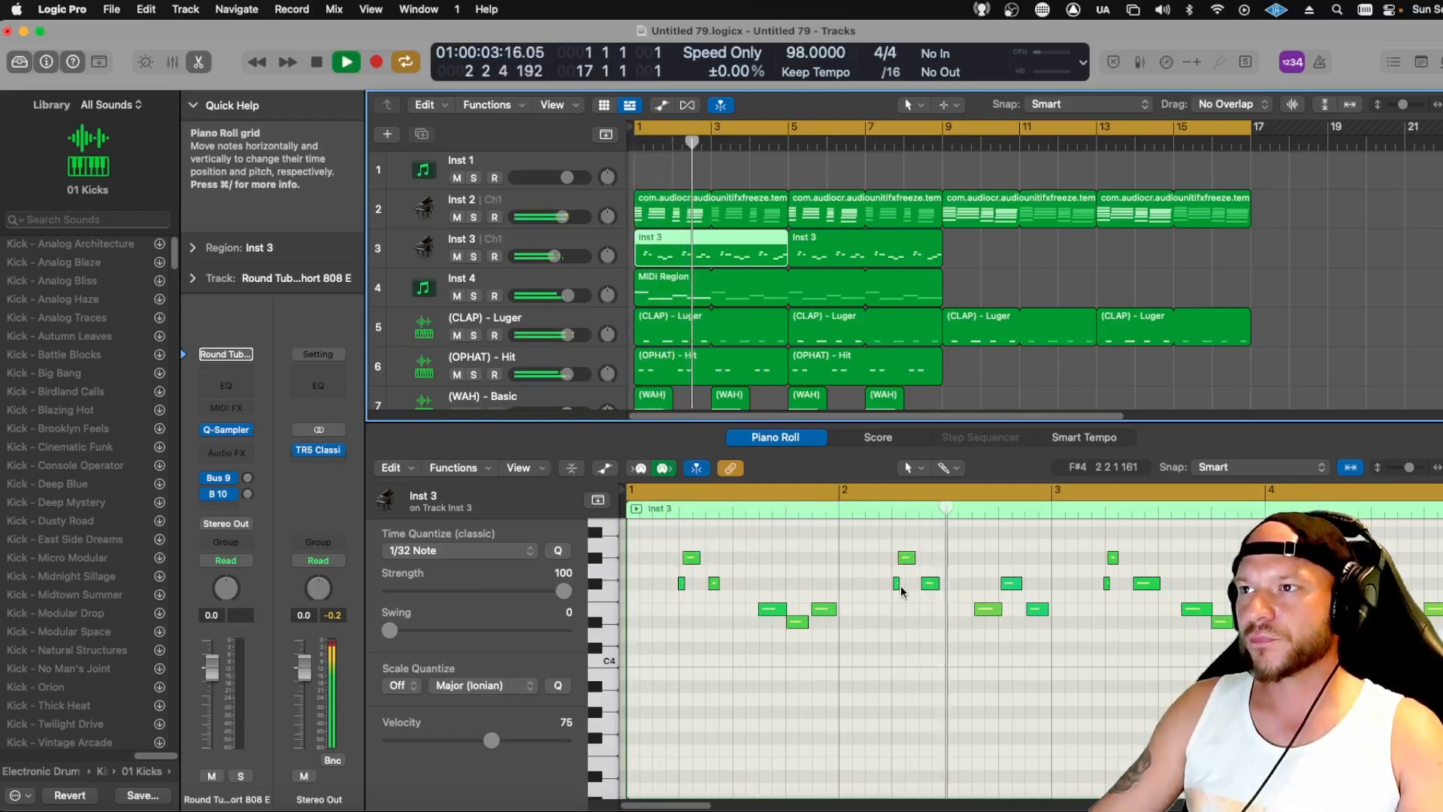
key(space)
click(986, 609)
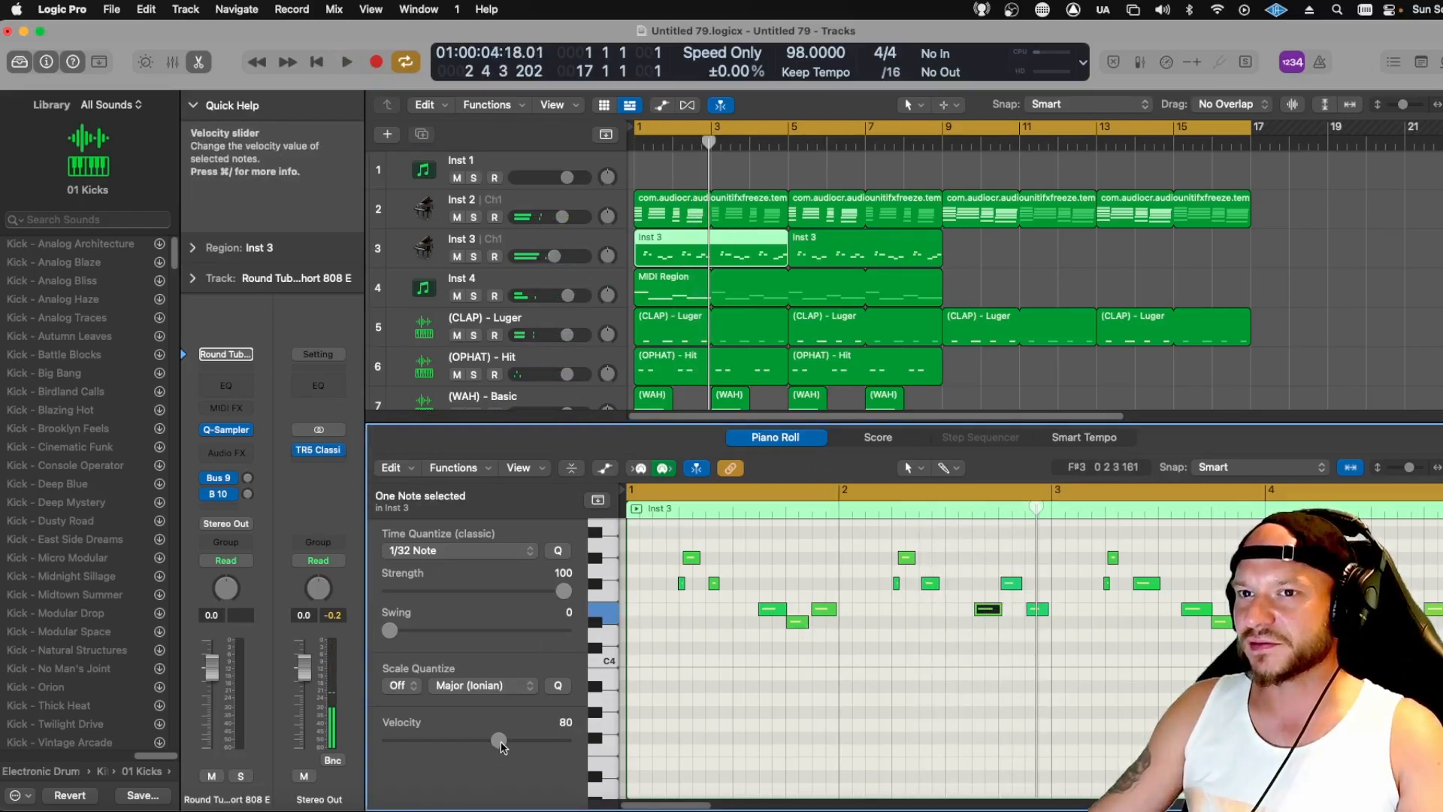
drag(464, 741, 461, 741)
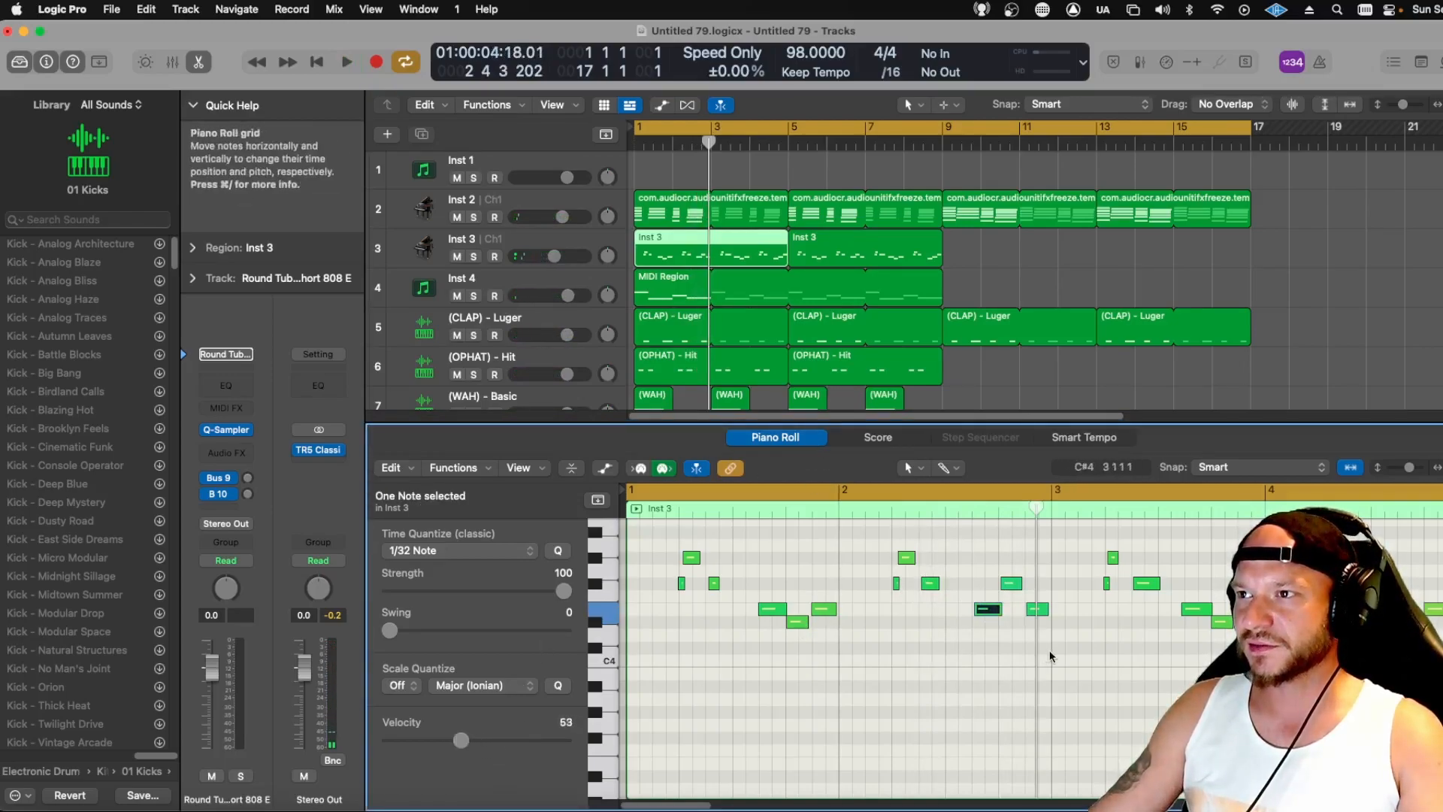
key(space)
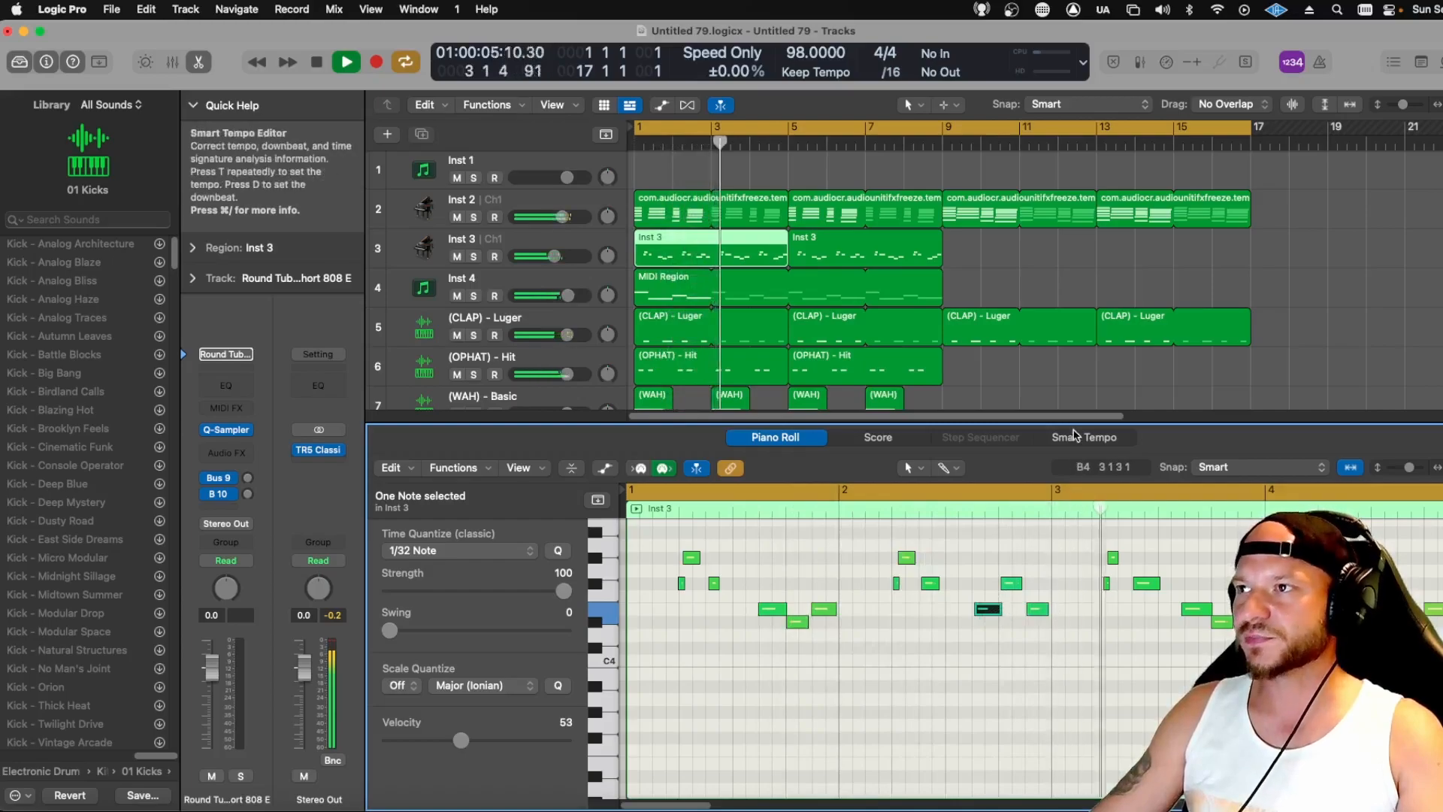
click(1195, 609)
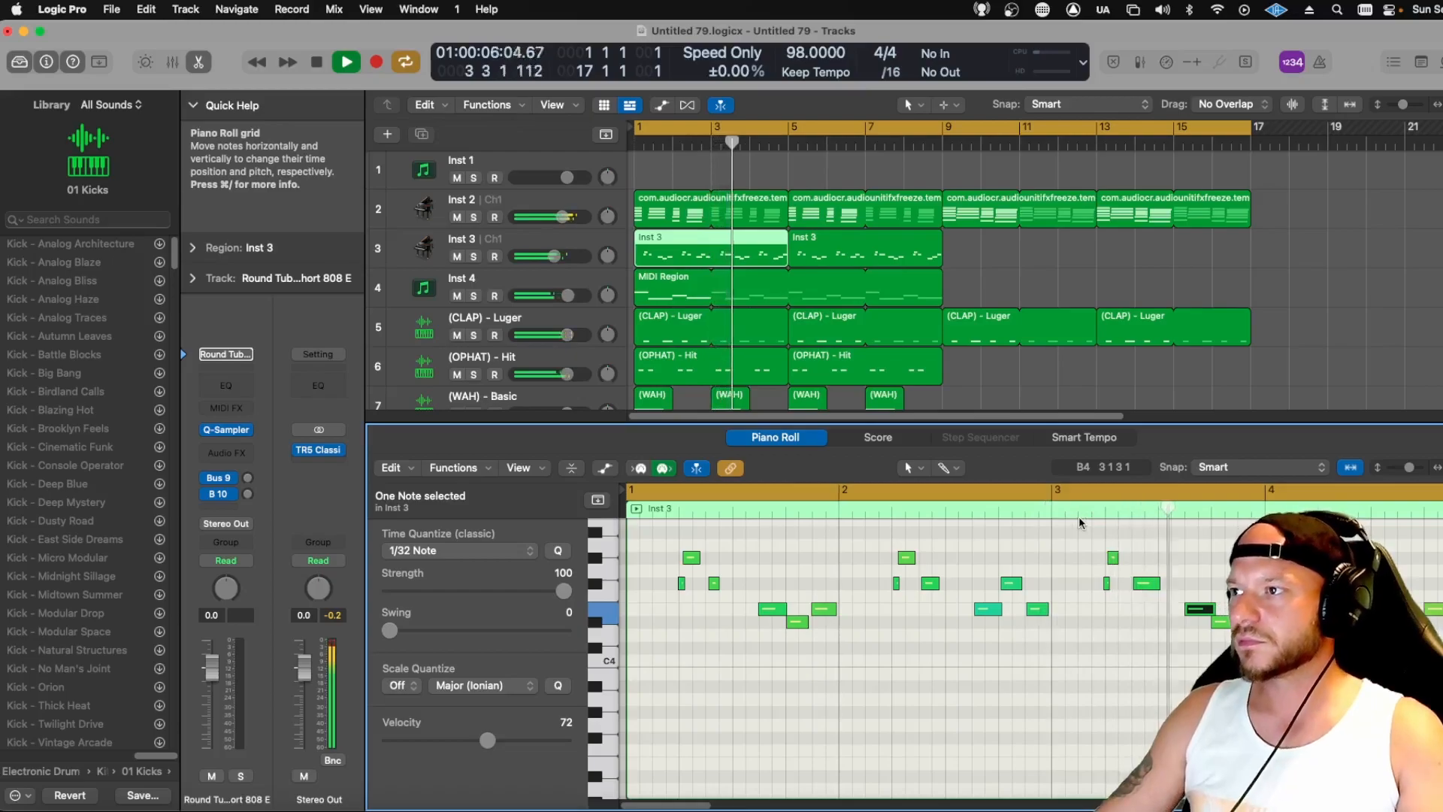
key(space)
Show the mixer and insert ValhallaVintageVerb on Aux 1 after the Channel EQ
key(x)
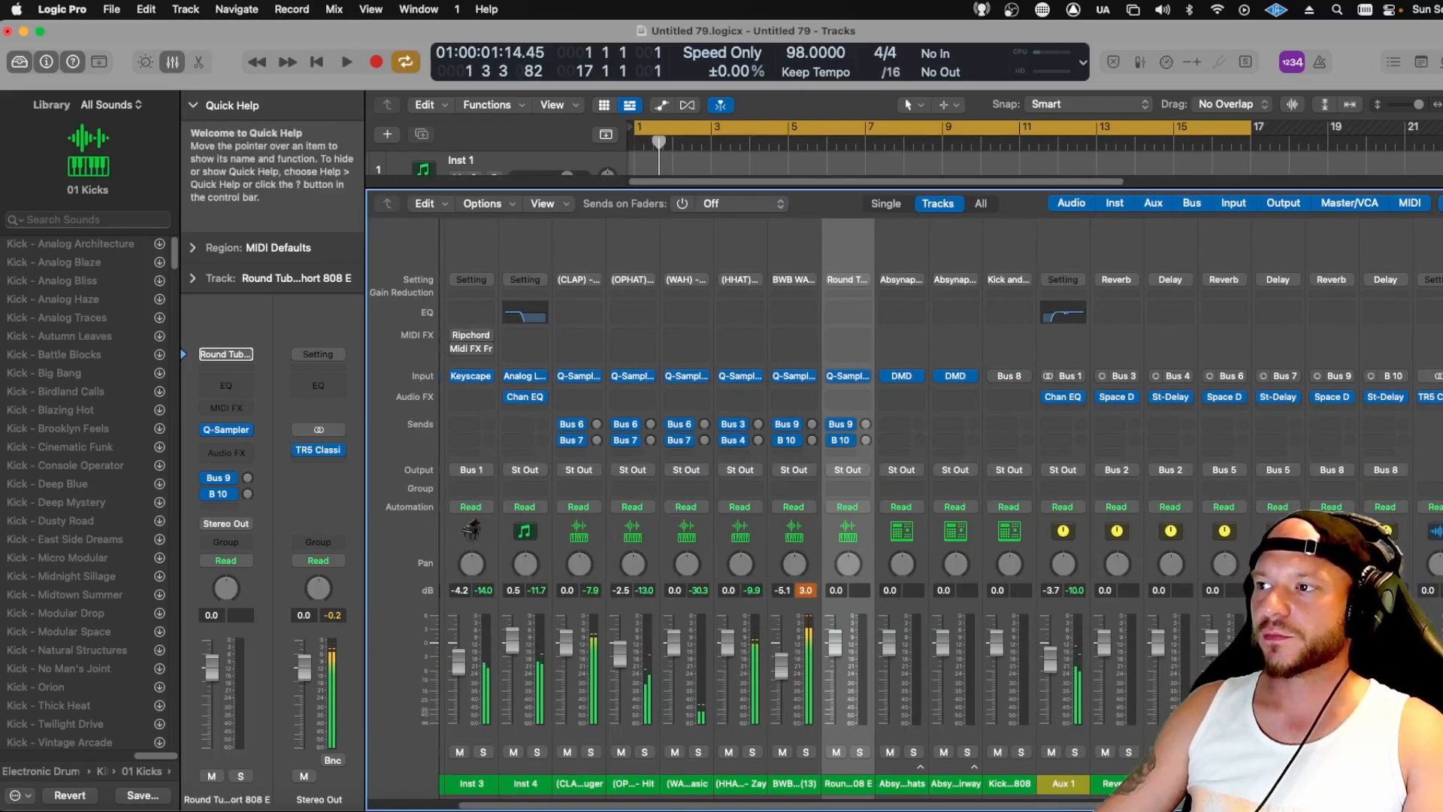
scroll(1053, 416, right, 1)
click(1052, 416)
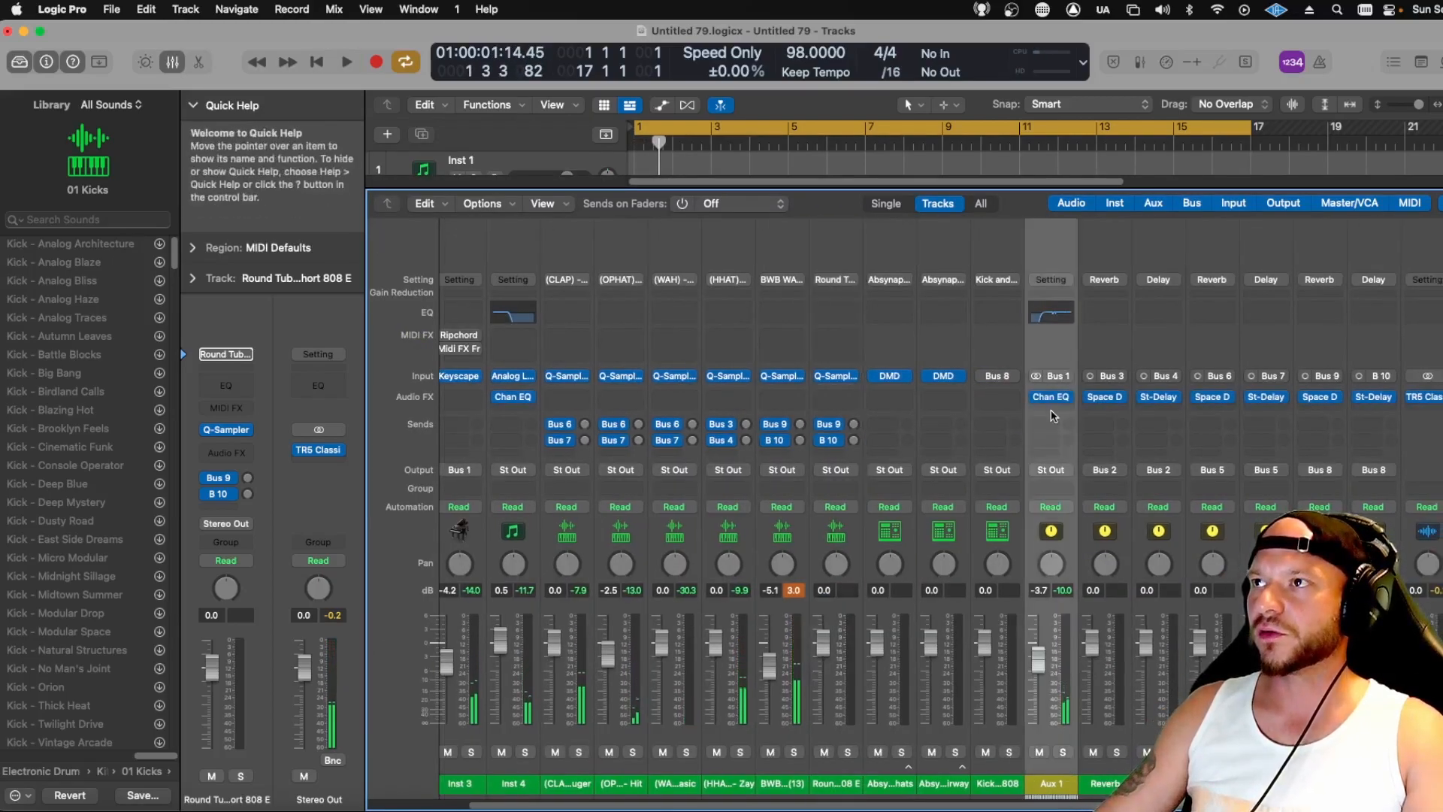
click(1071, 411)
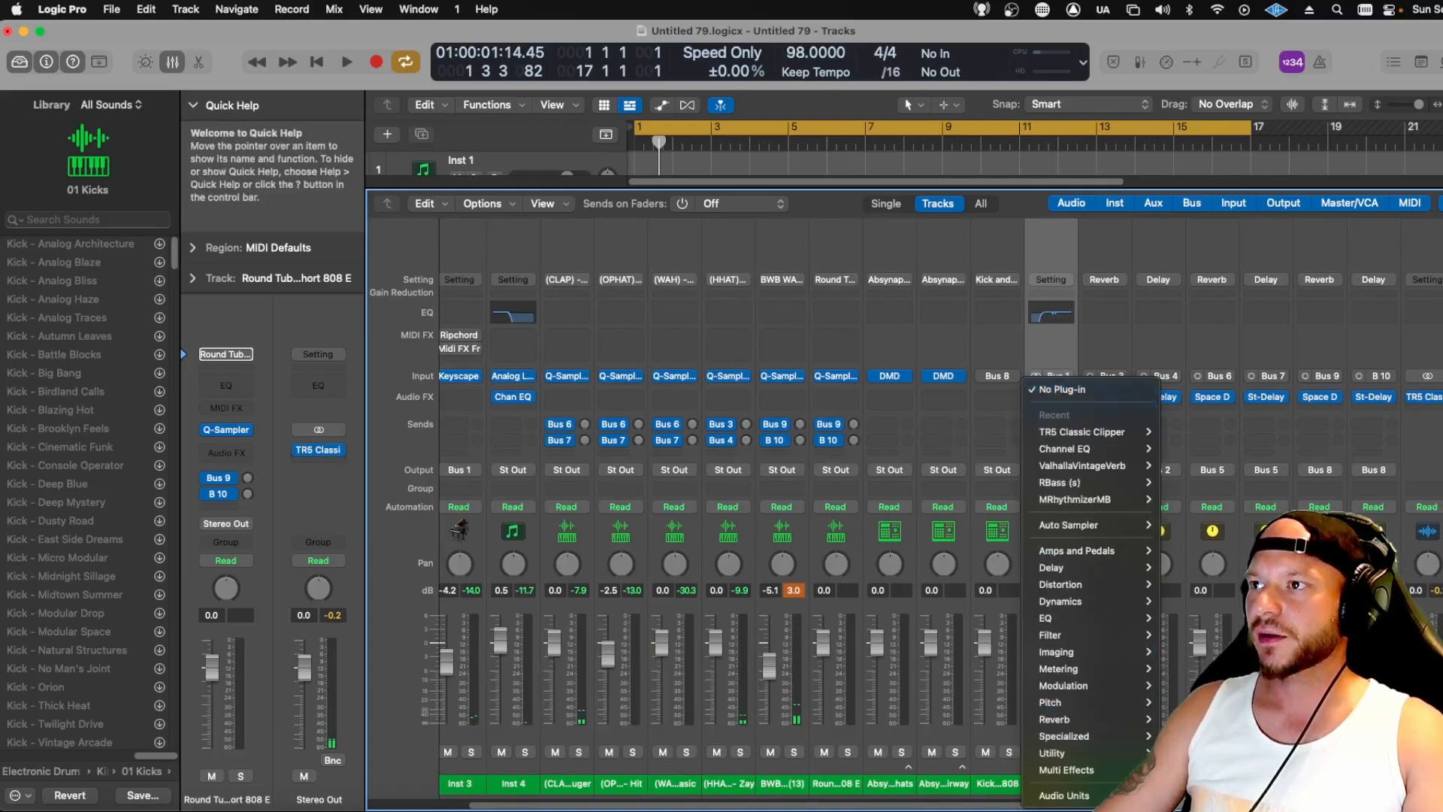
mouse_move(1074, 795)
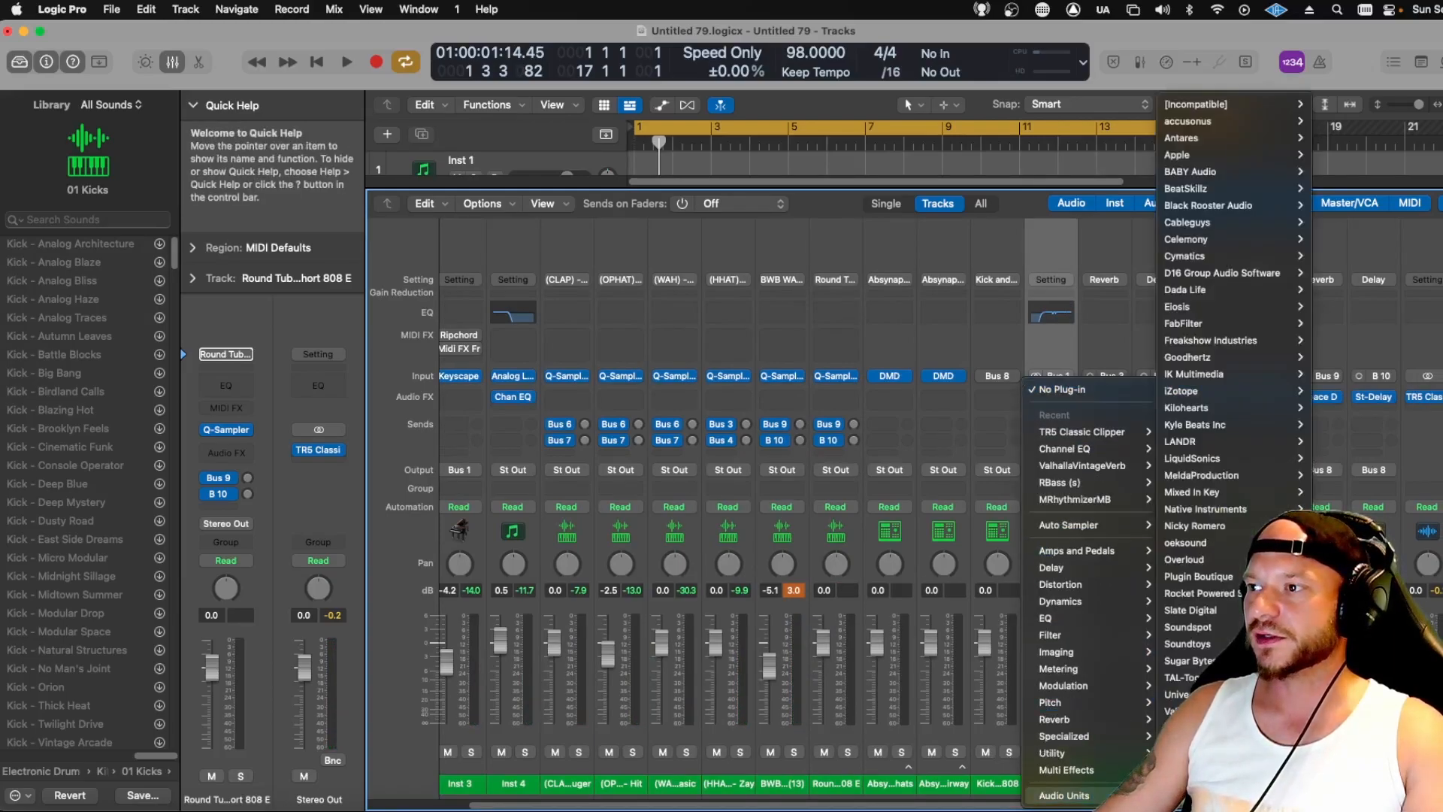
mouse_move(1224, 614)
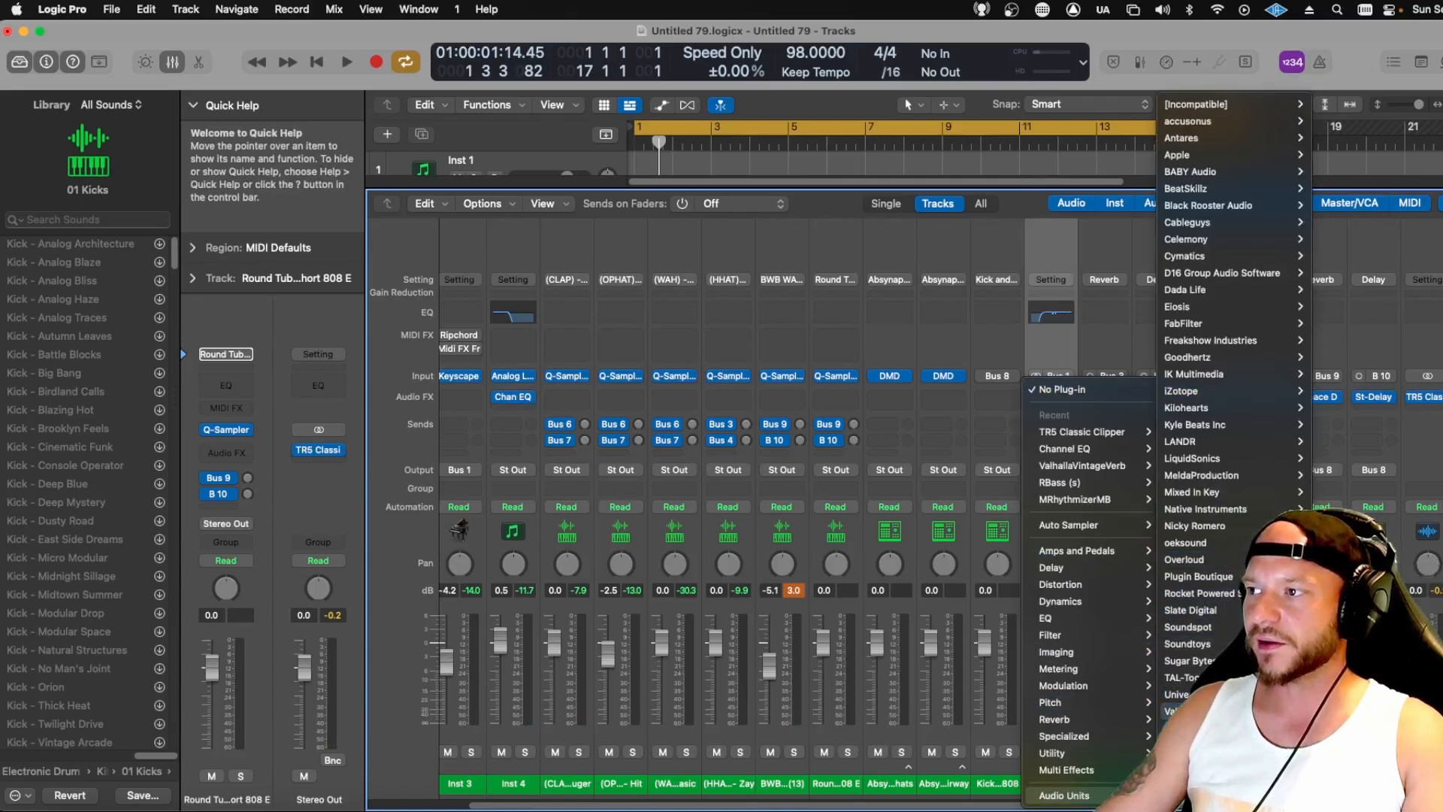
click(1362, 727)
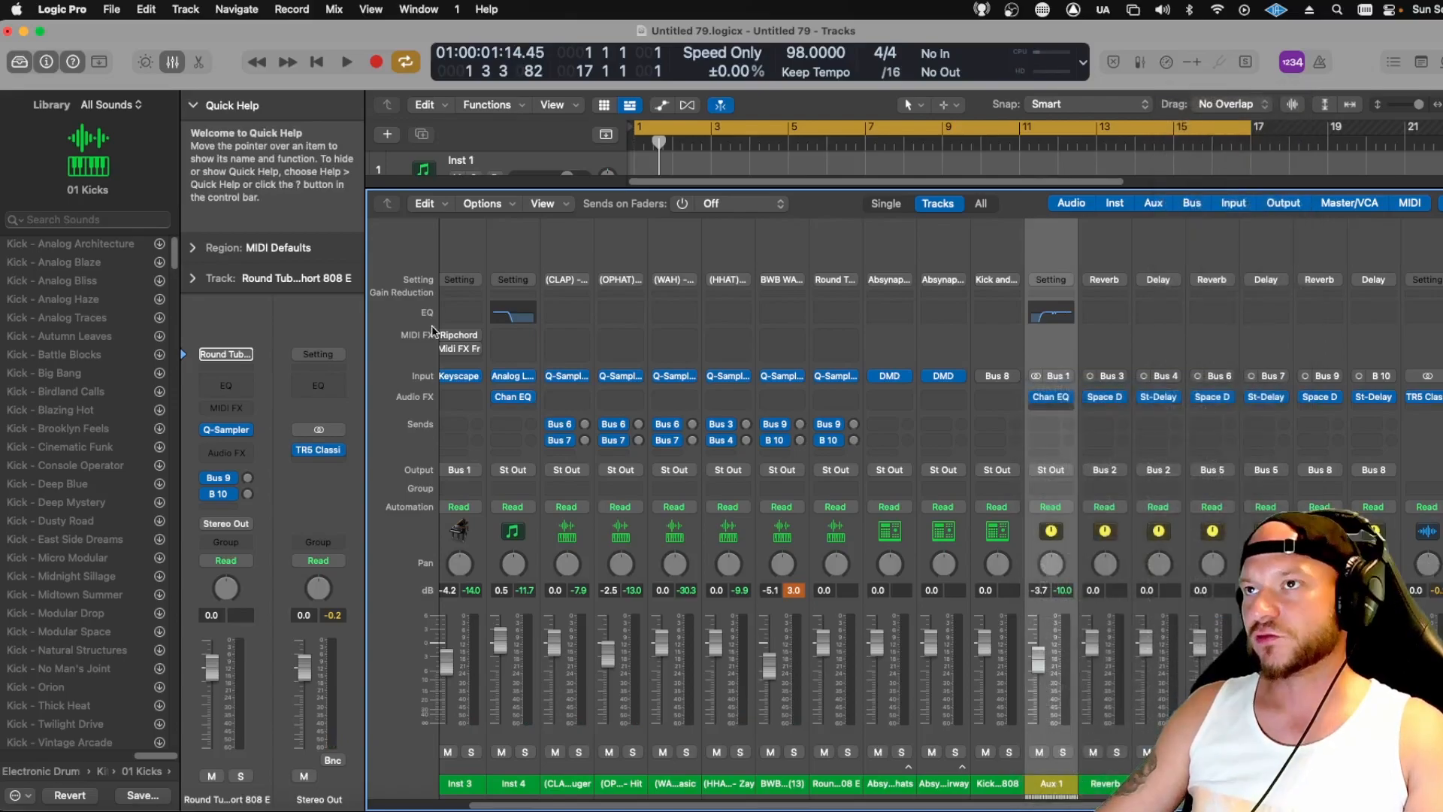
During playback, set the Aux 1 reverb's mix to 13.4 %, HighCut to 12030 Hz and LowCut to 630 Hz
drag(748, 289, 661, 414)
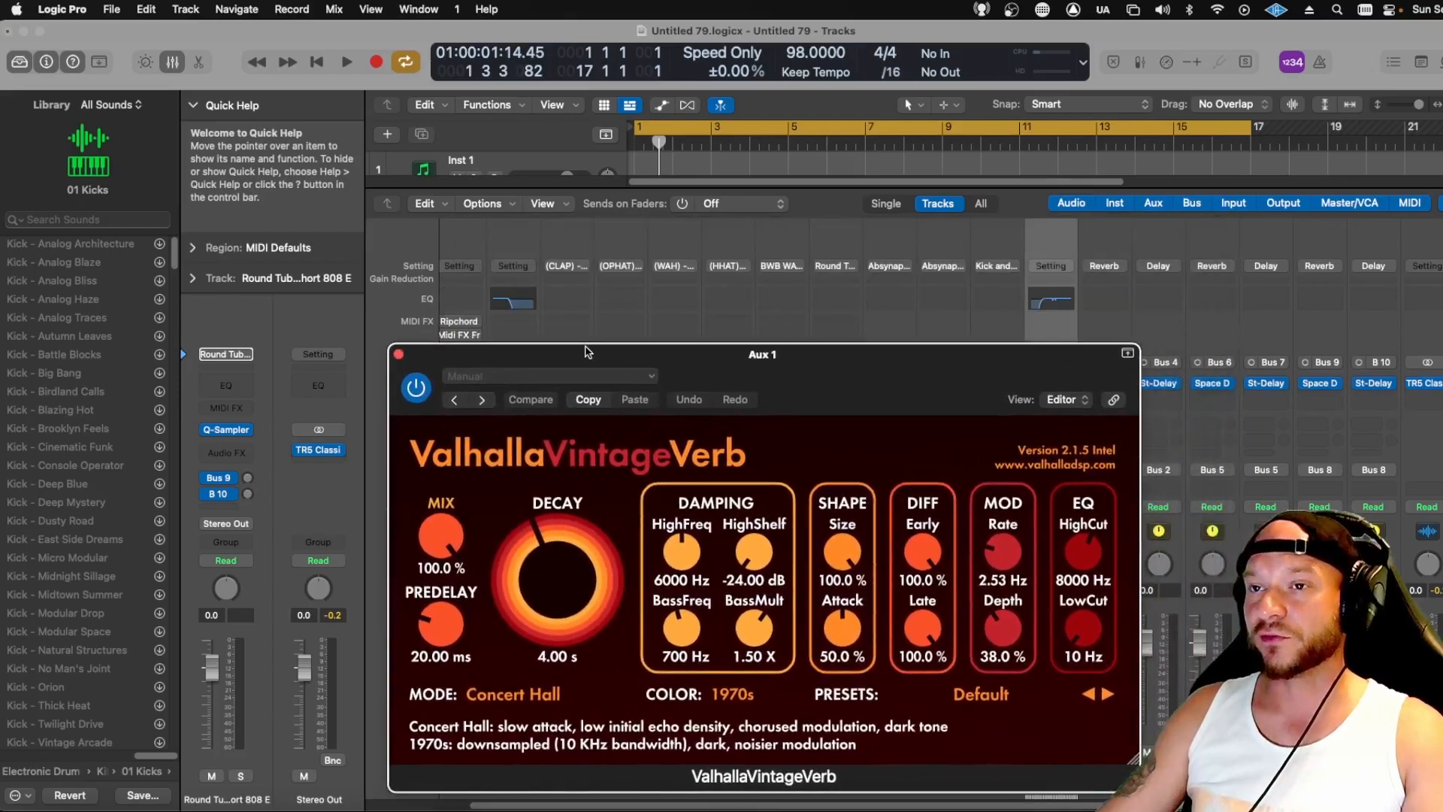
drag(437, 528, 439, 618)
key(space)
drag(441, 552, 441, 610)
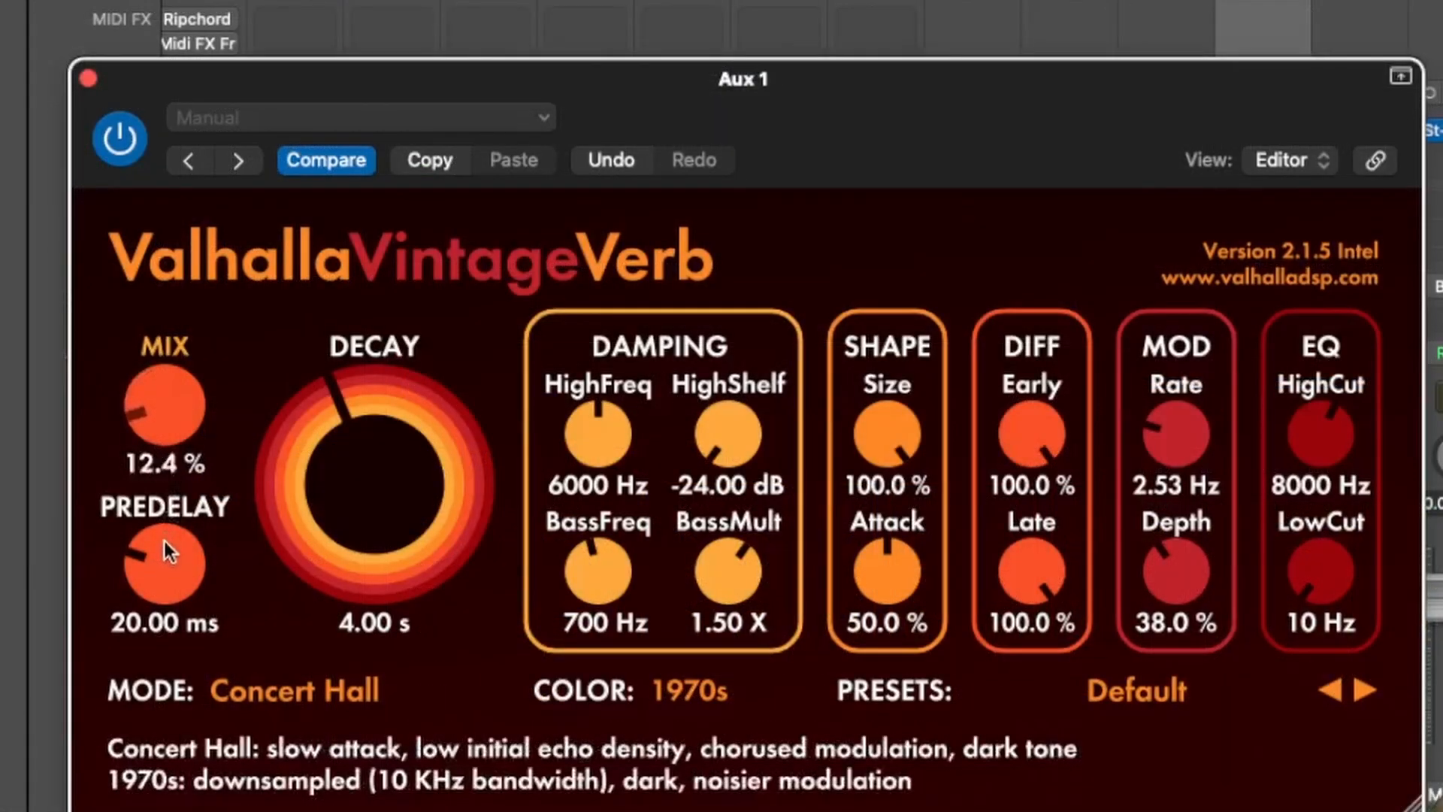
drag(164, 541, 164, 538)
drag(1309, 552, 1302, 366)
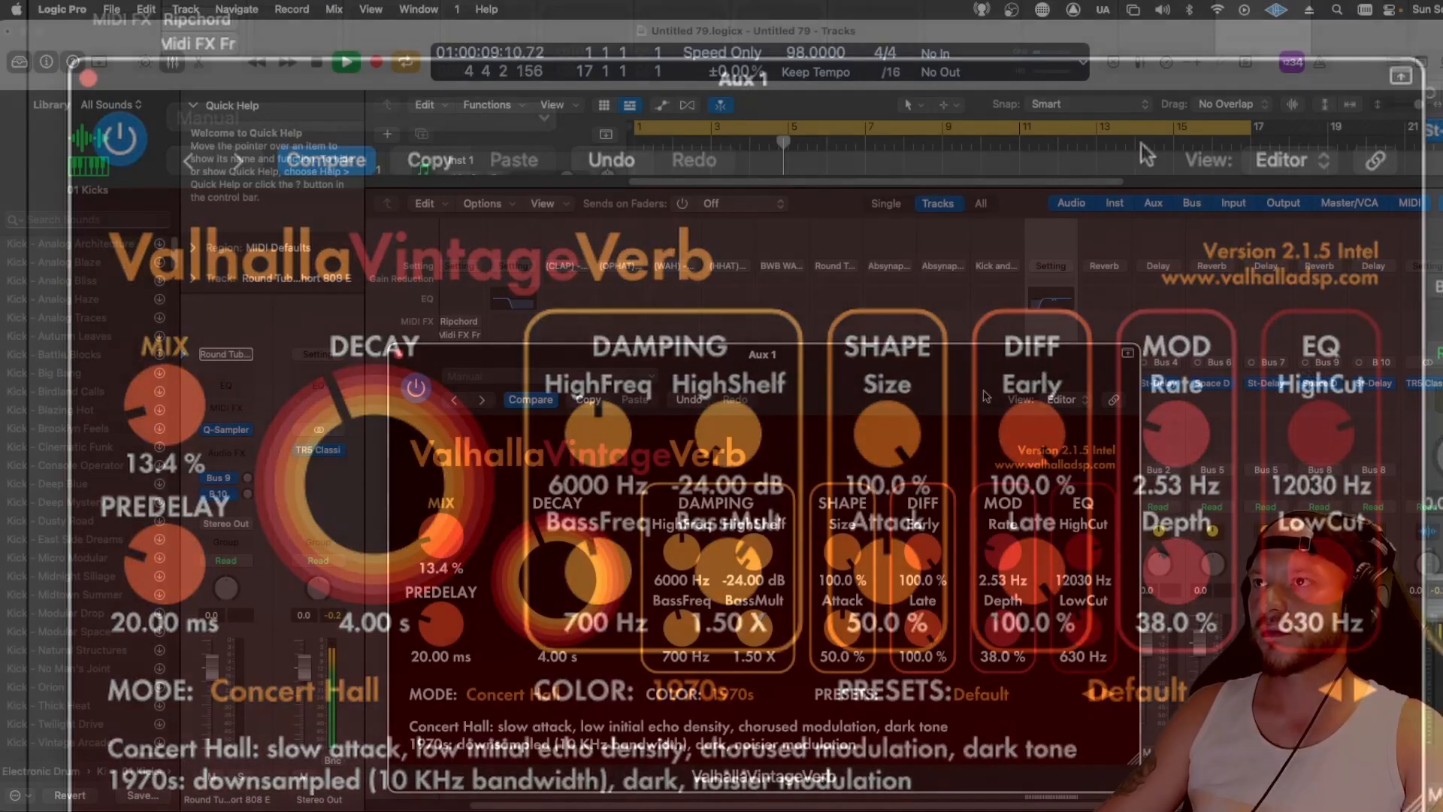
Set the reverb's LowCut to 580 Hz, decay to 0.23 s and mix to 100 %, stop playback and close the plug-in
drag(944, 354, 775, 263)
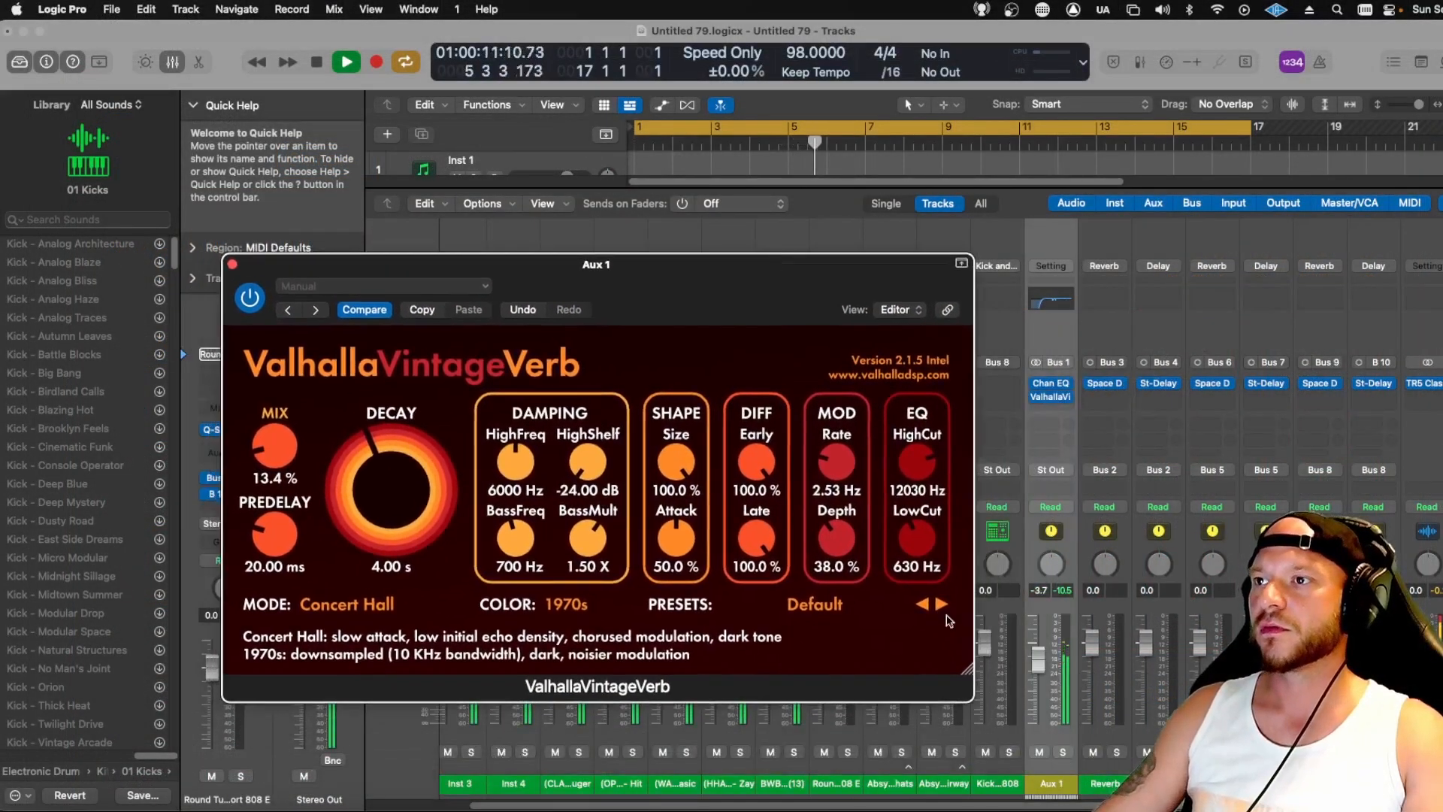
drag(917, 537, 916, 544)
drag(375, 496, 380, 560)
drag(274, 446, 293, 302)
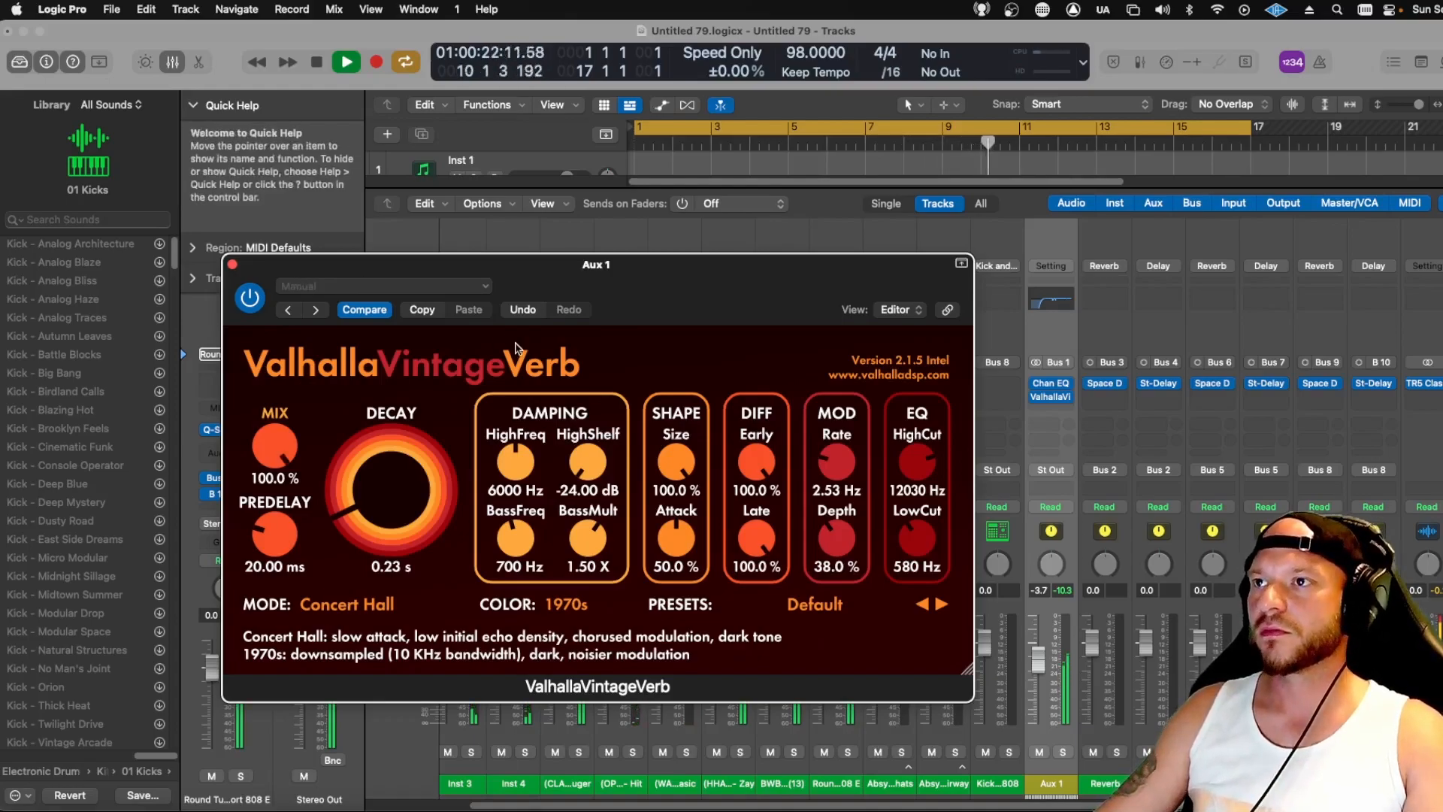
key(space)
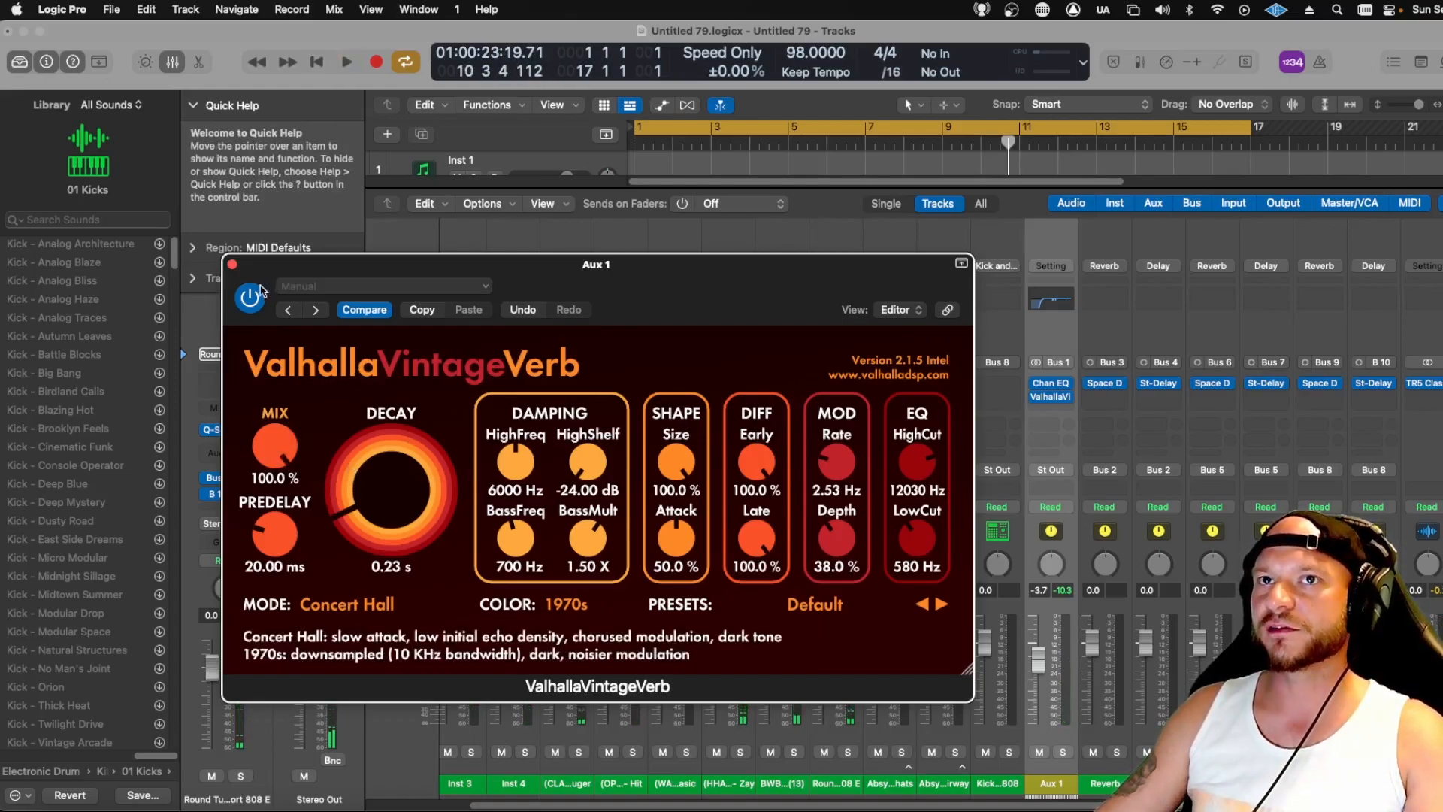
click(233, 264)
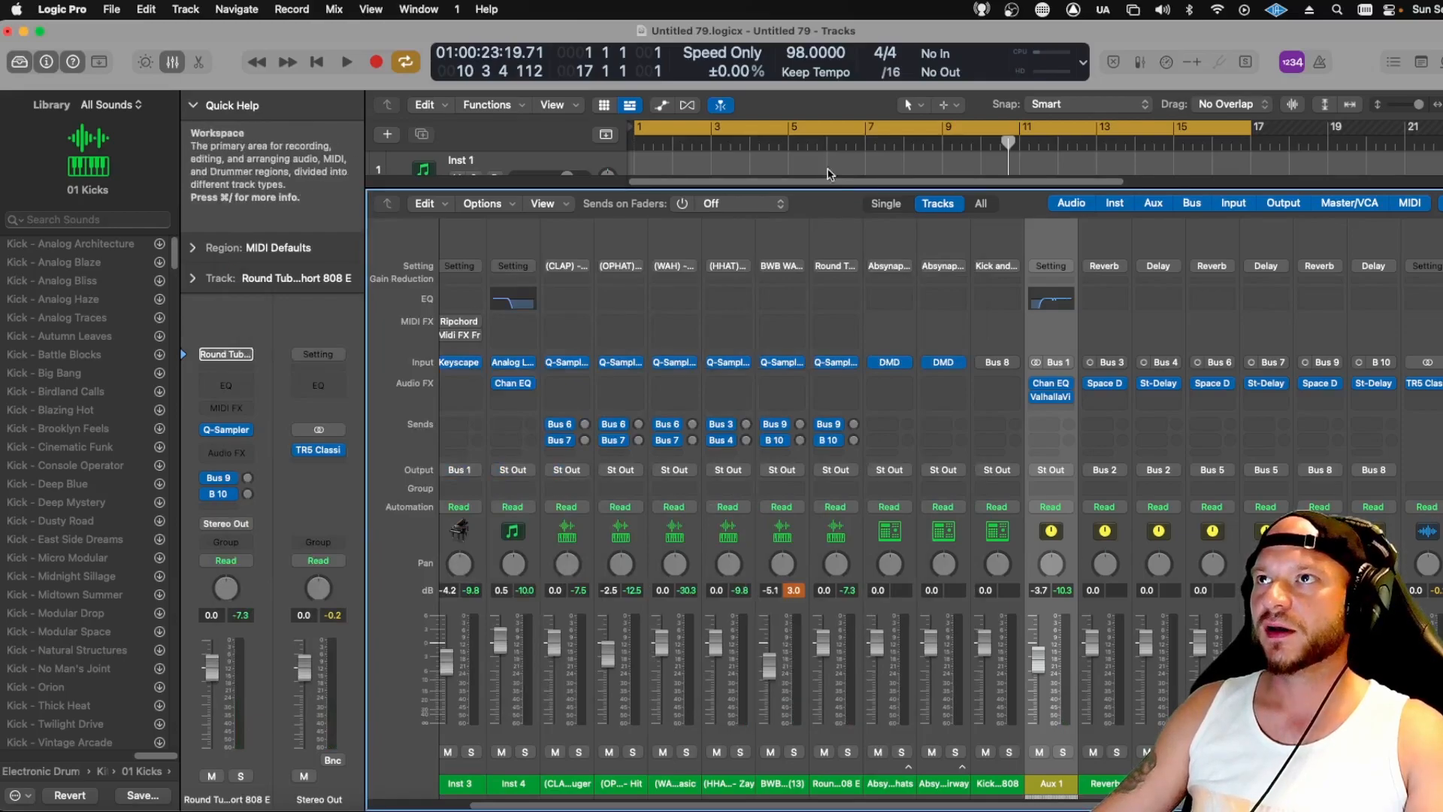
Show the Aux 1 track with its volume automation in the tracks area and review its ValhallaVintageVerb settings
drag(834, 192, 834, 670)
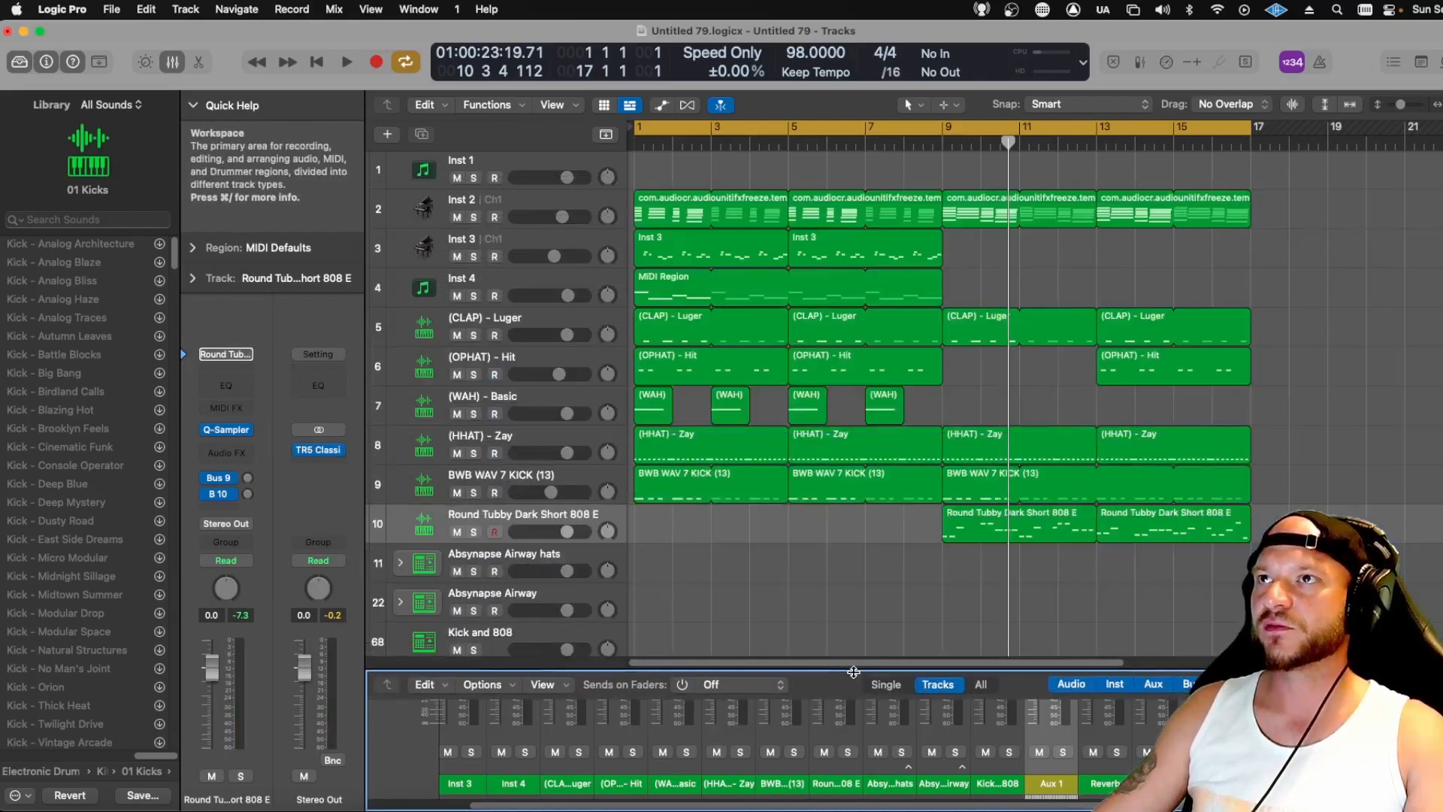
drag(890, 215, 890, 251)
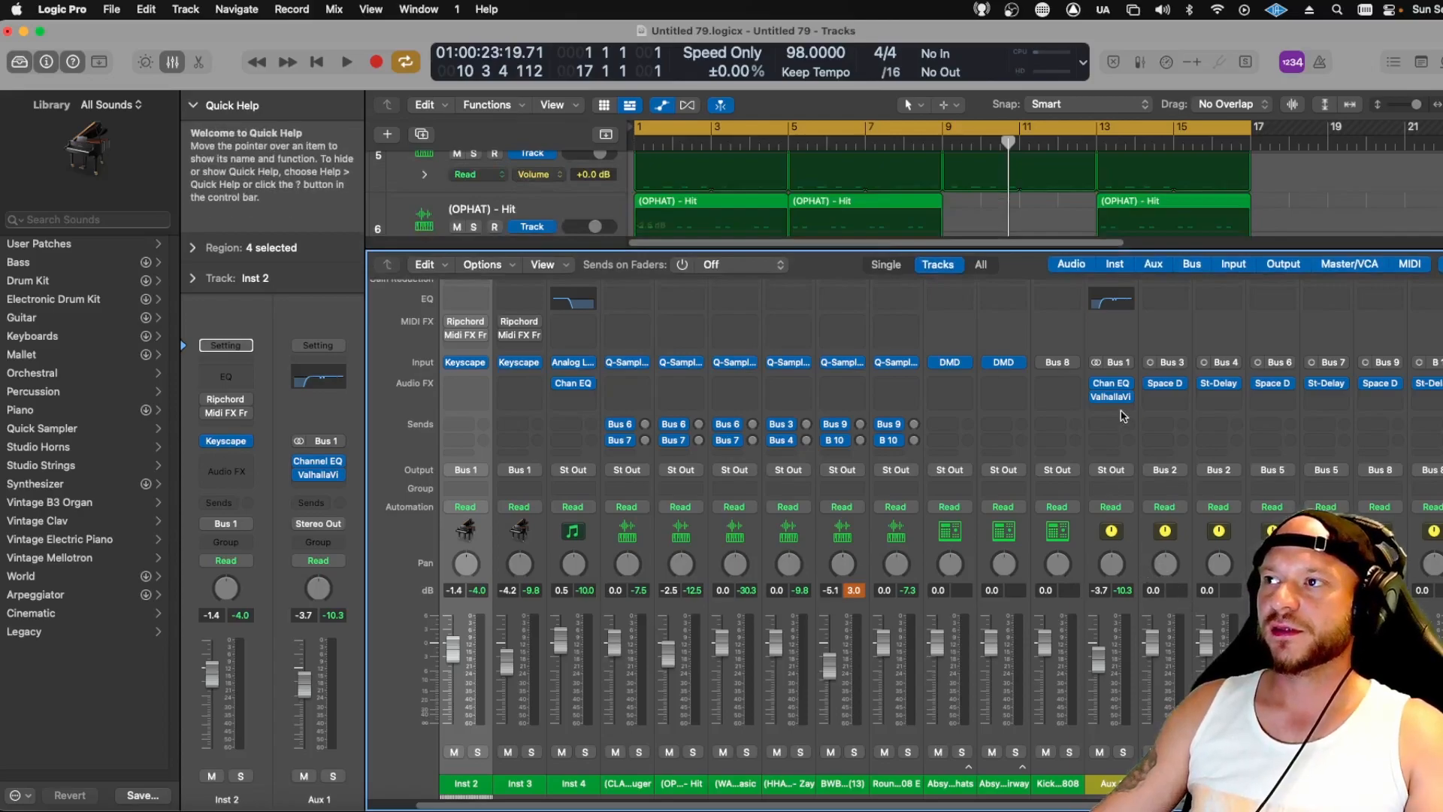
click(1110, 396)
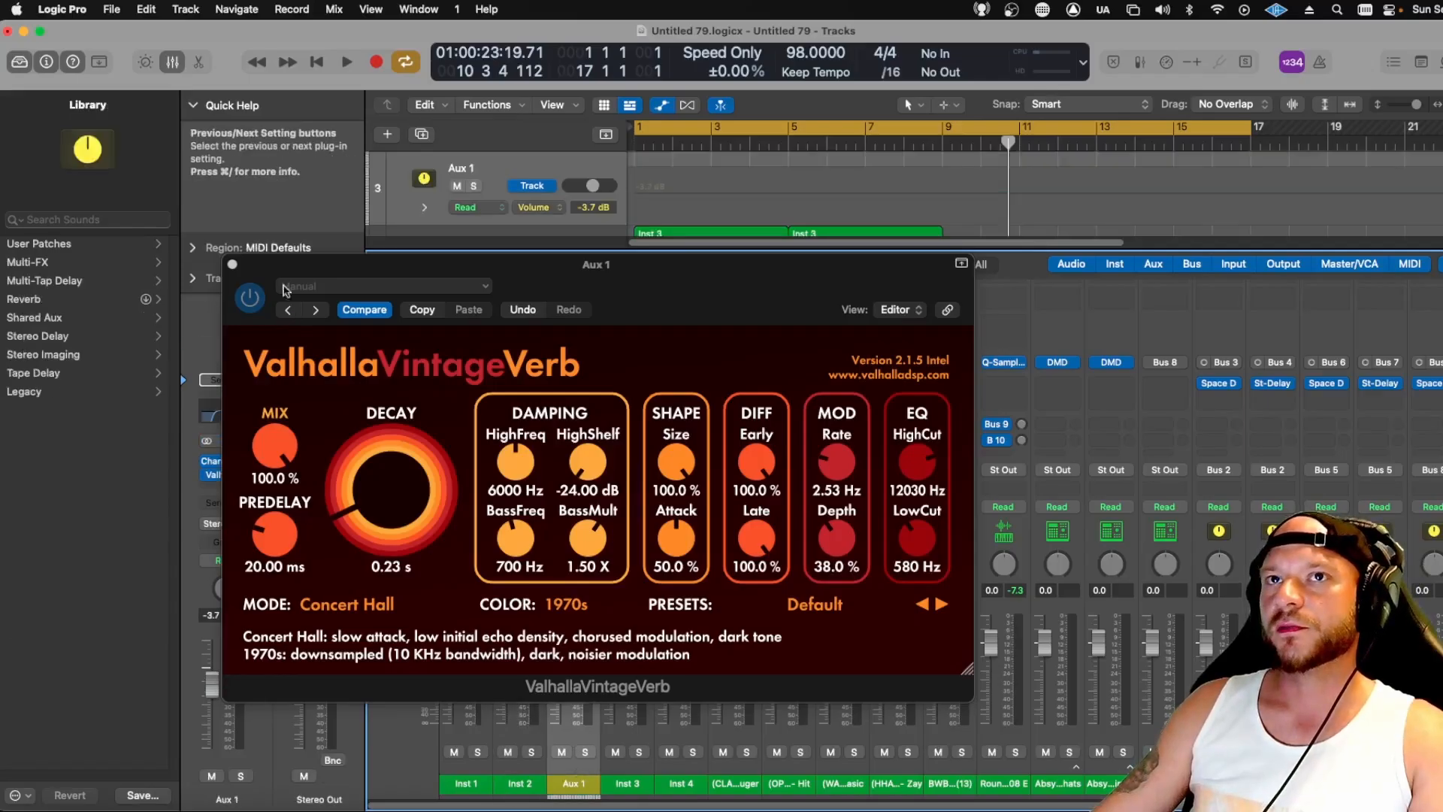
click(232, 264)
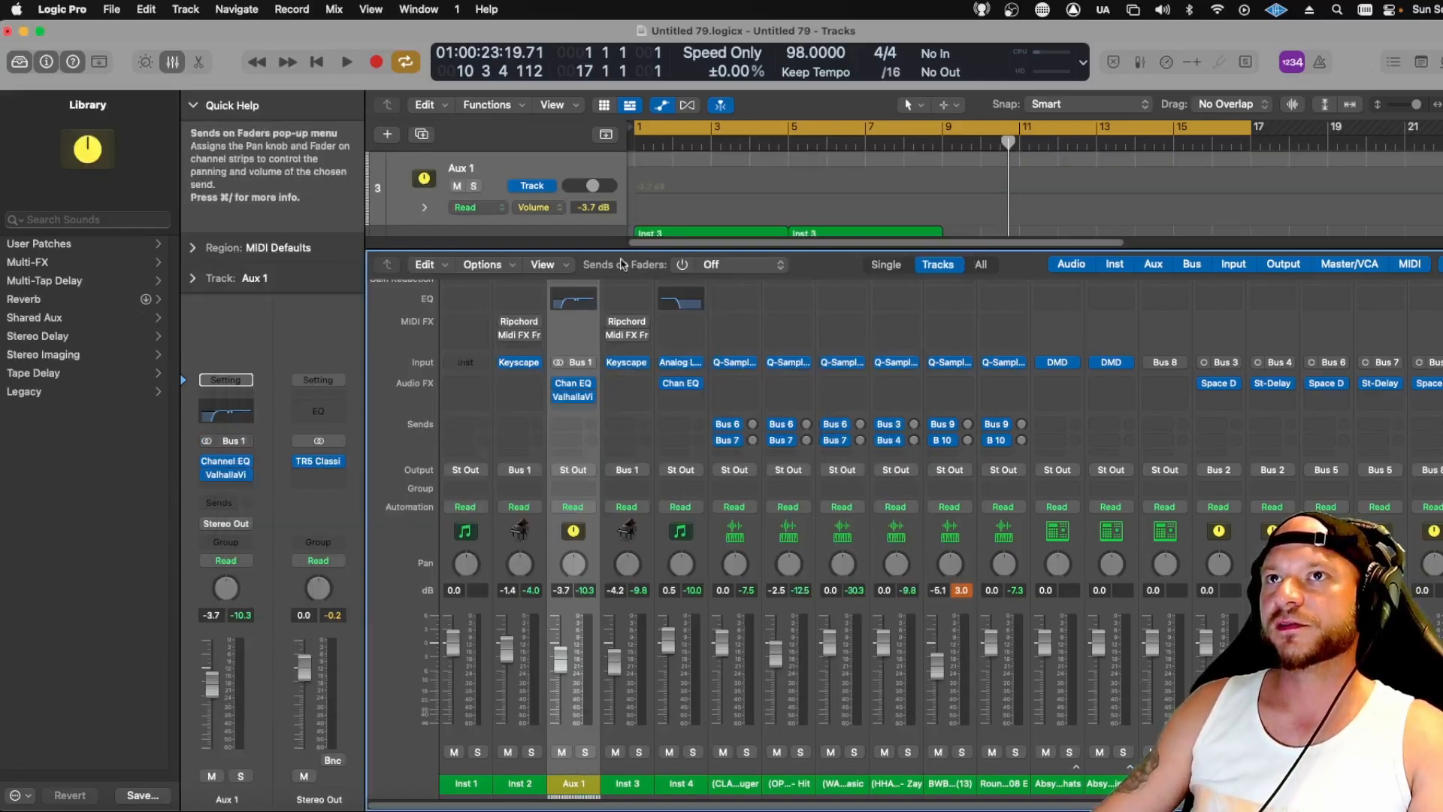
Enlarge the tracks area and display the ValhallaVintageVerb Mix automation on the Aux 1 track
drag(653, 250, 653, 596)
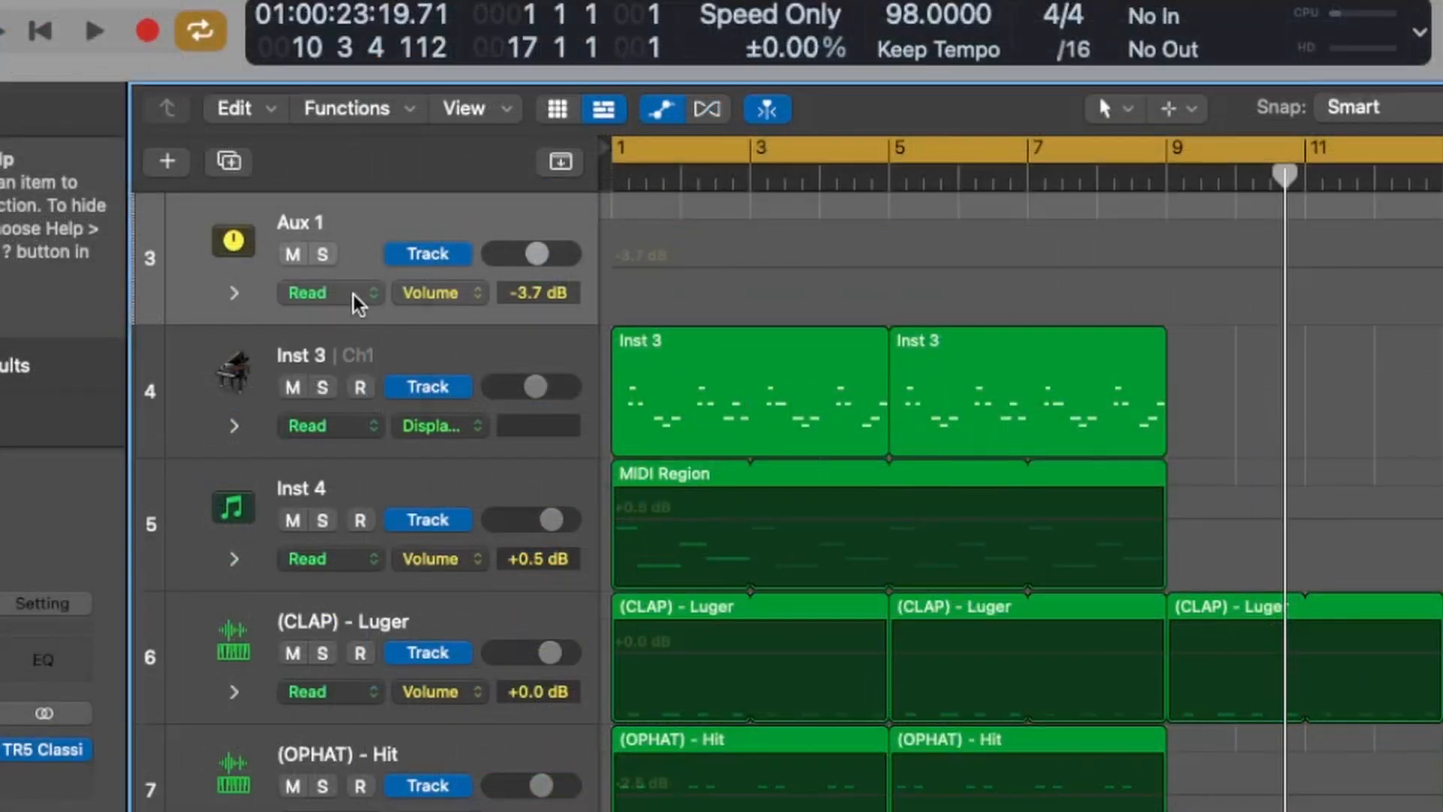
click(357, 295)
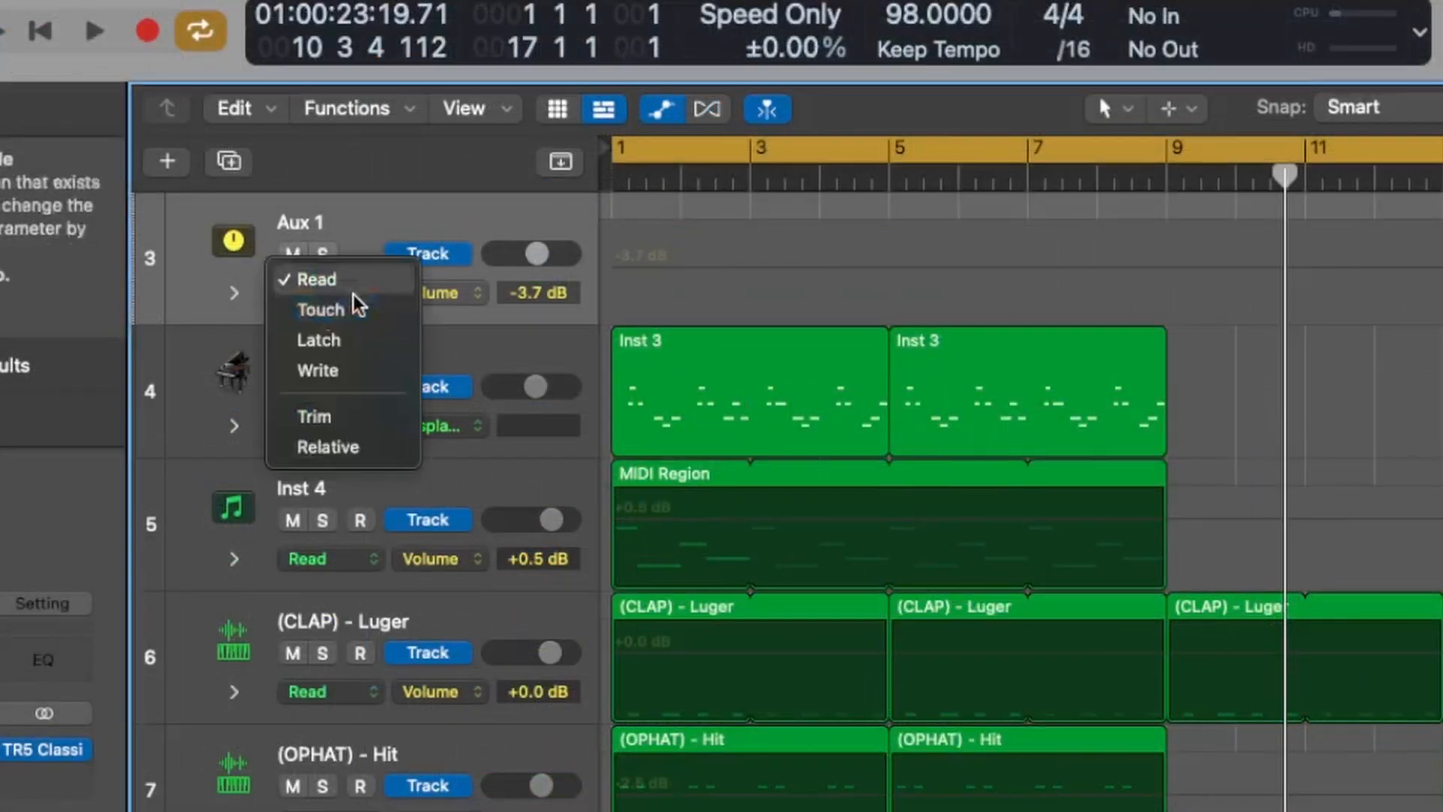
click(439, 292)
click(439, 293)
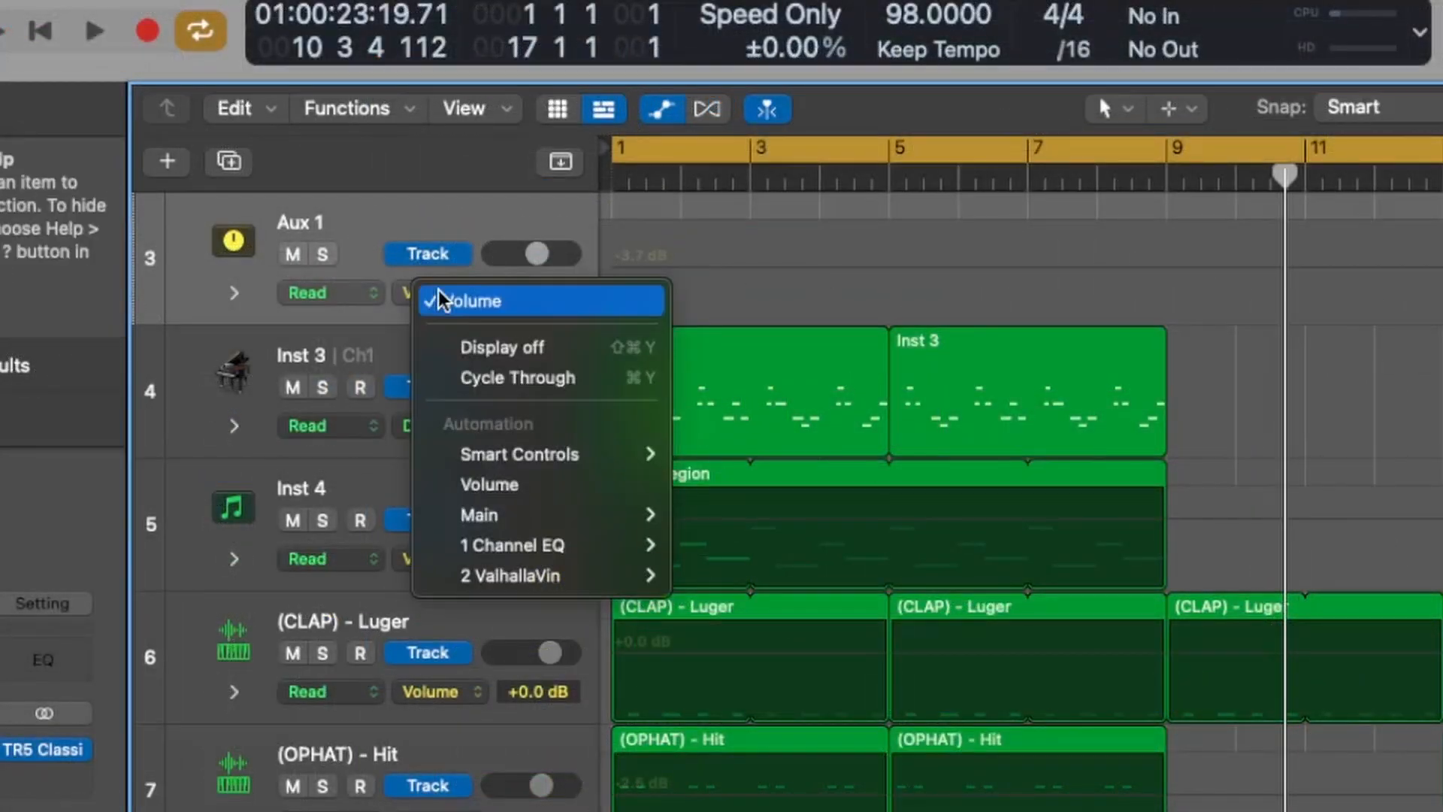
mouse_move(557, 579)
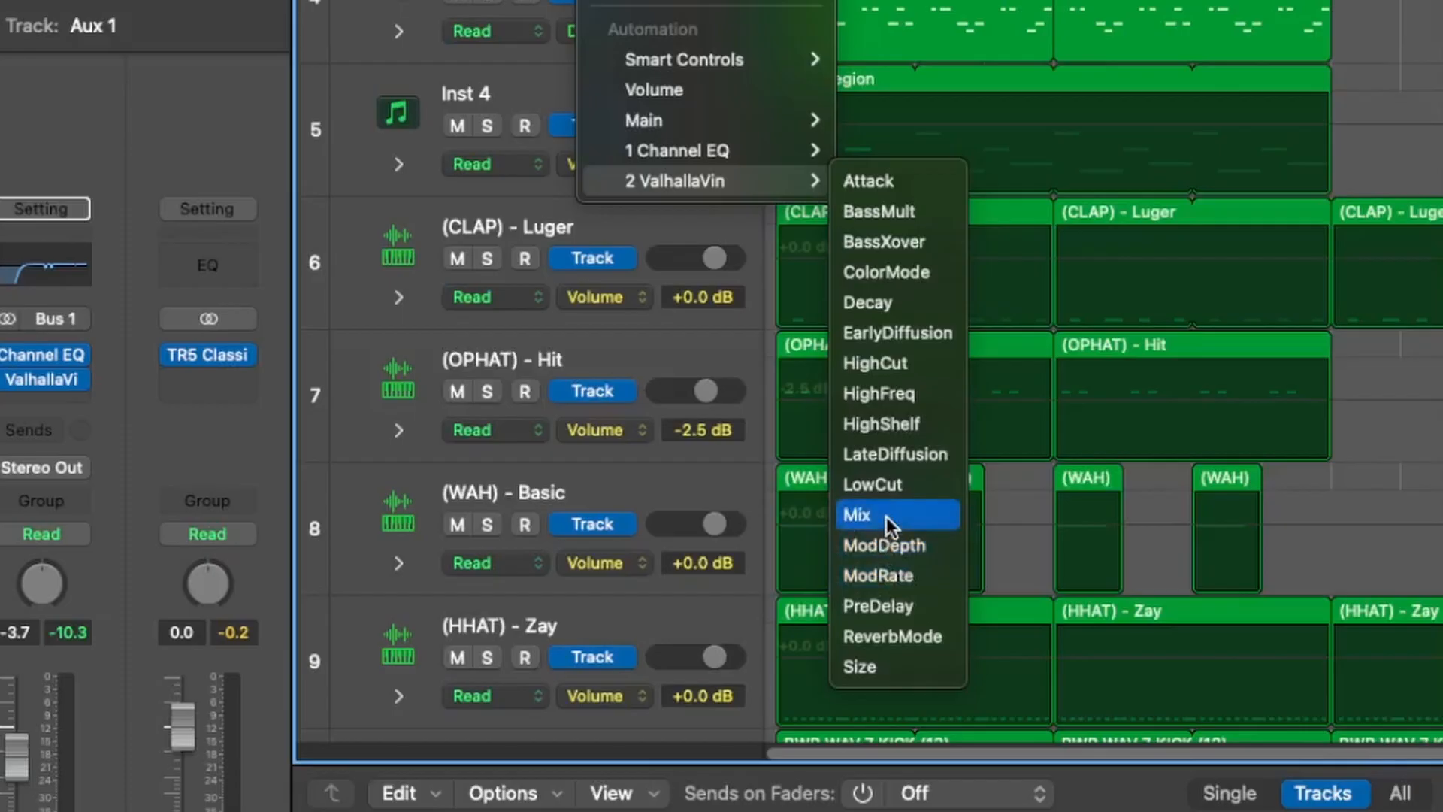
click(886, 517)
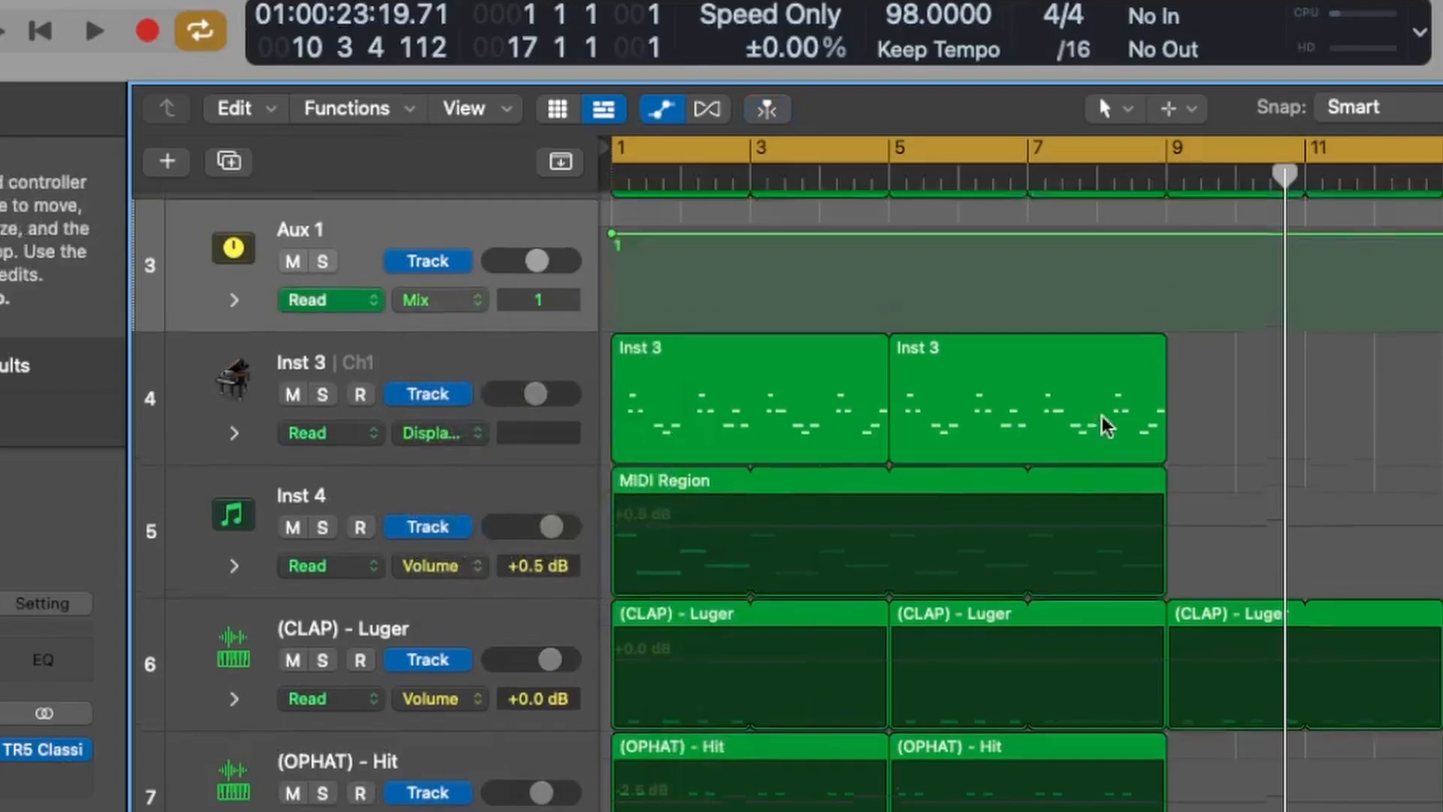
Lower the Aux 1 reverb Mix automation from bar 1 to 0.25 and audition it
scroll(1105, 421, up, 5)
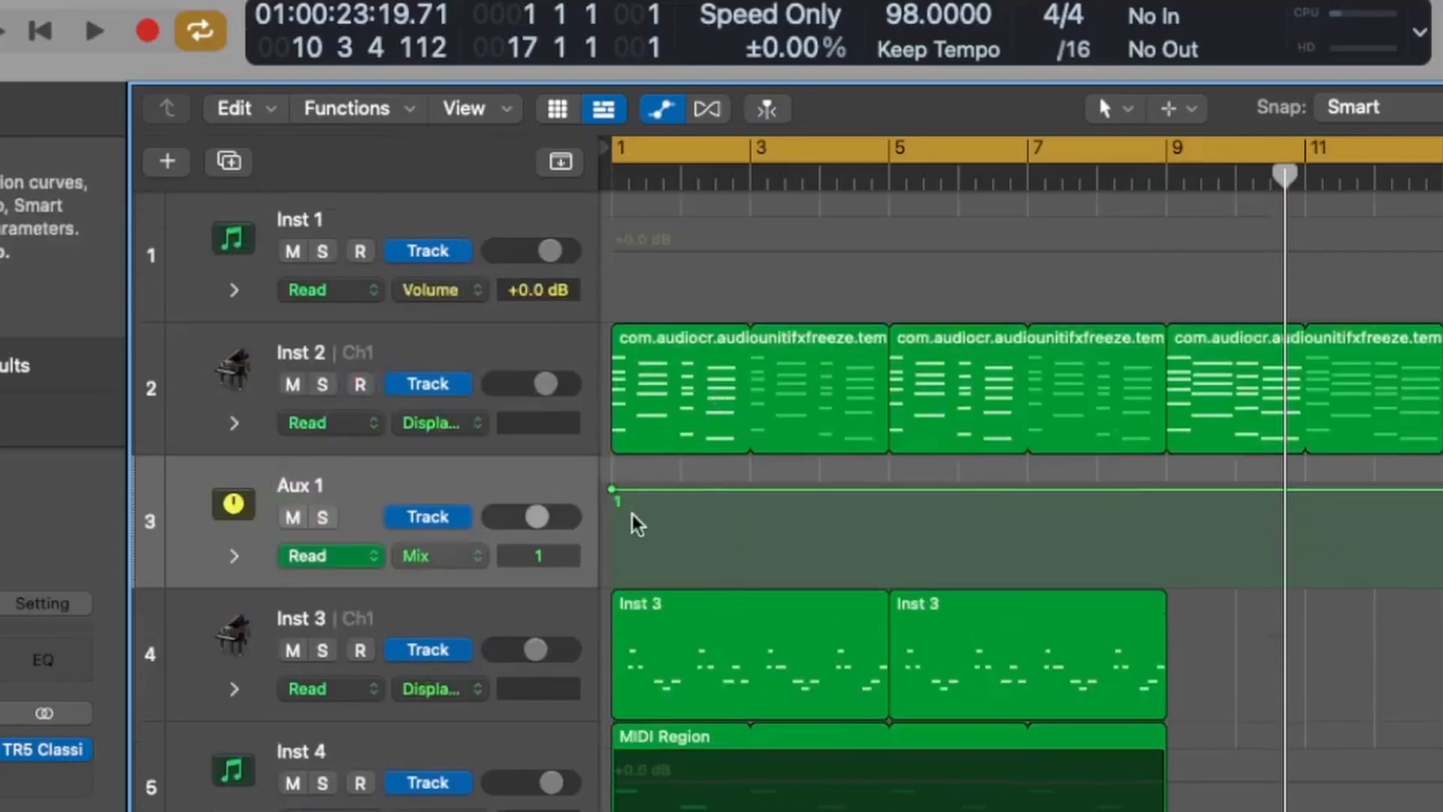
drag(612, 489, 599, 622)
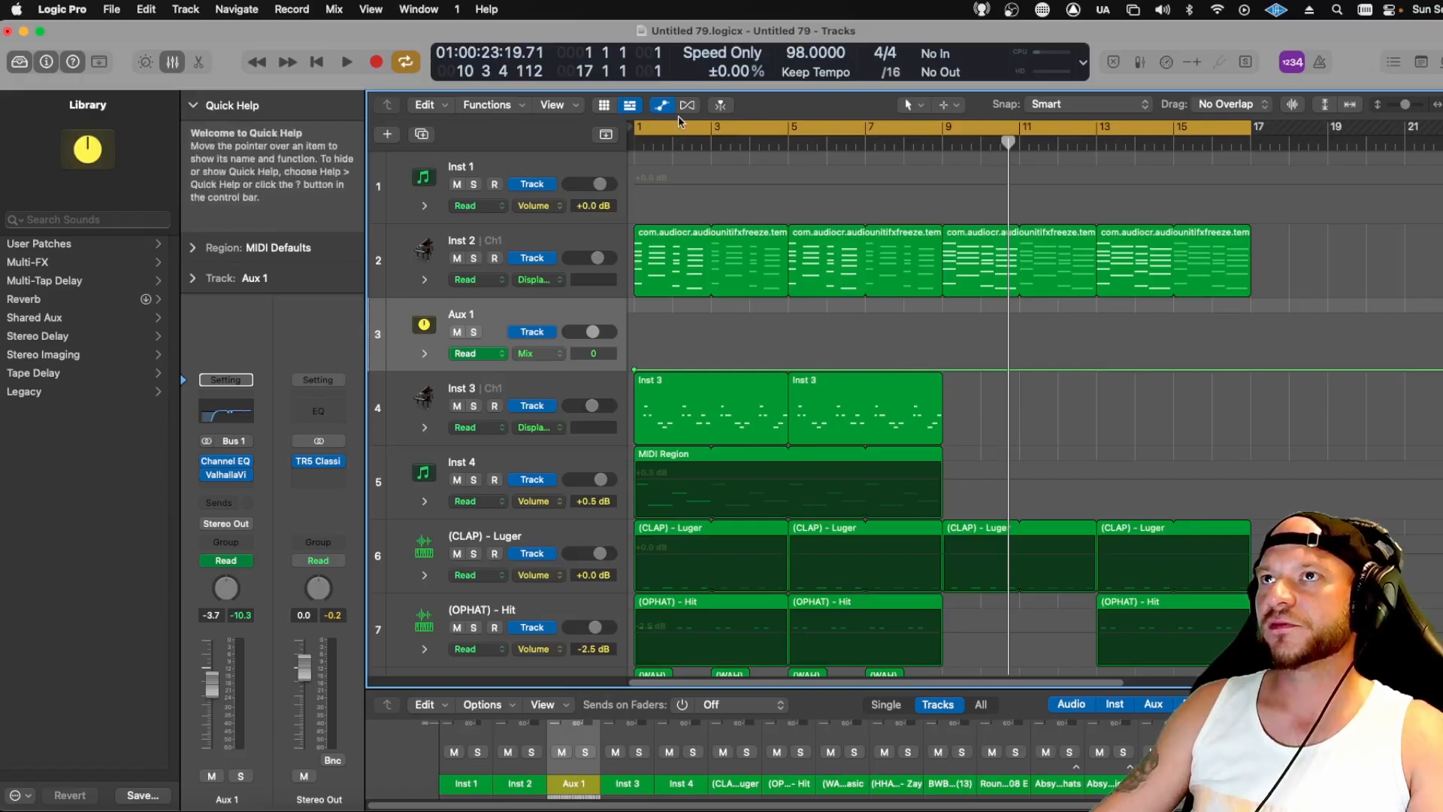
key(space)
key(space)
drag(633, 371, 634, 357)
key(space)
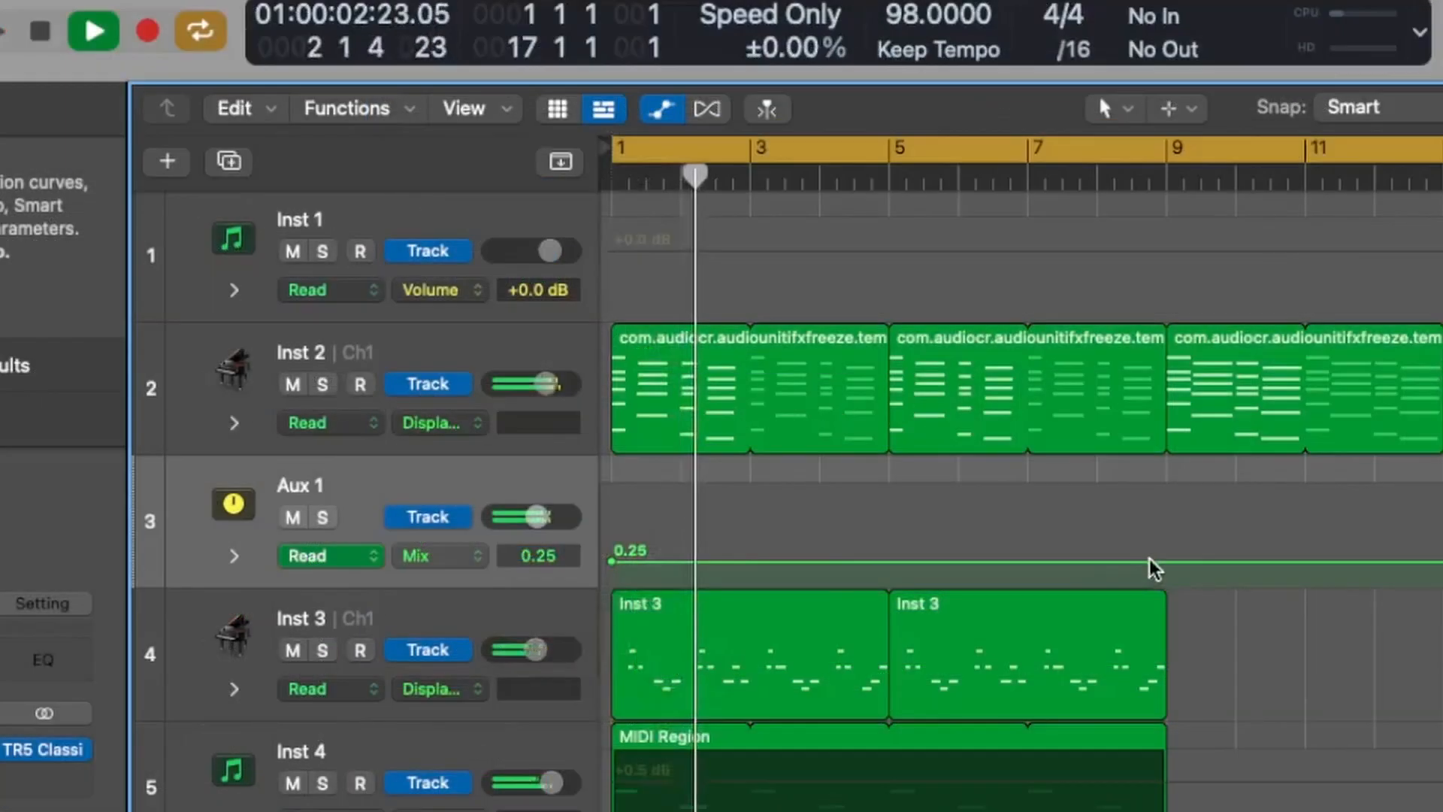
Add automation points on Aux 1 so the reverb Mix jumps vertically from 0.25 to 1 at bar 9
click(935, 355)
key(space)
drag(1168, 562, 1167, 489)
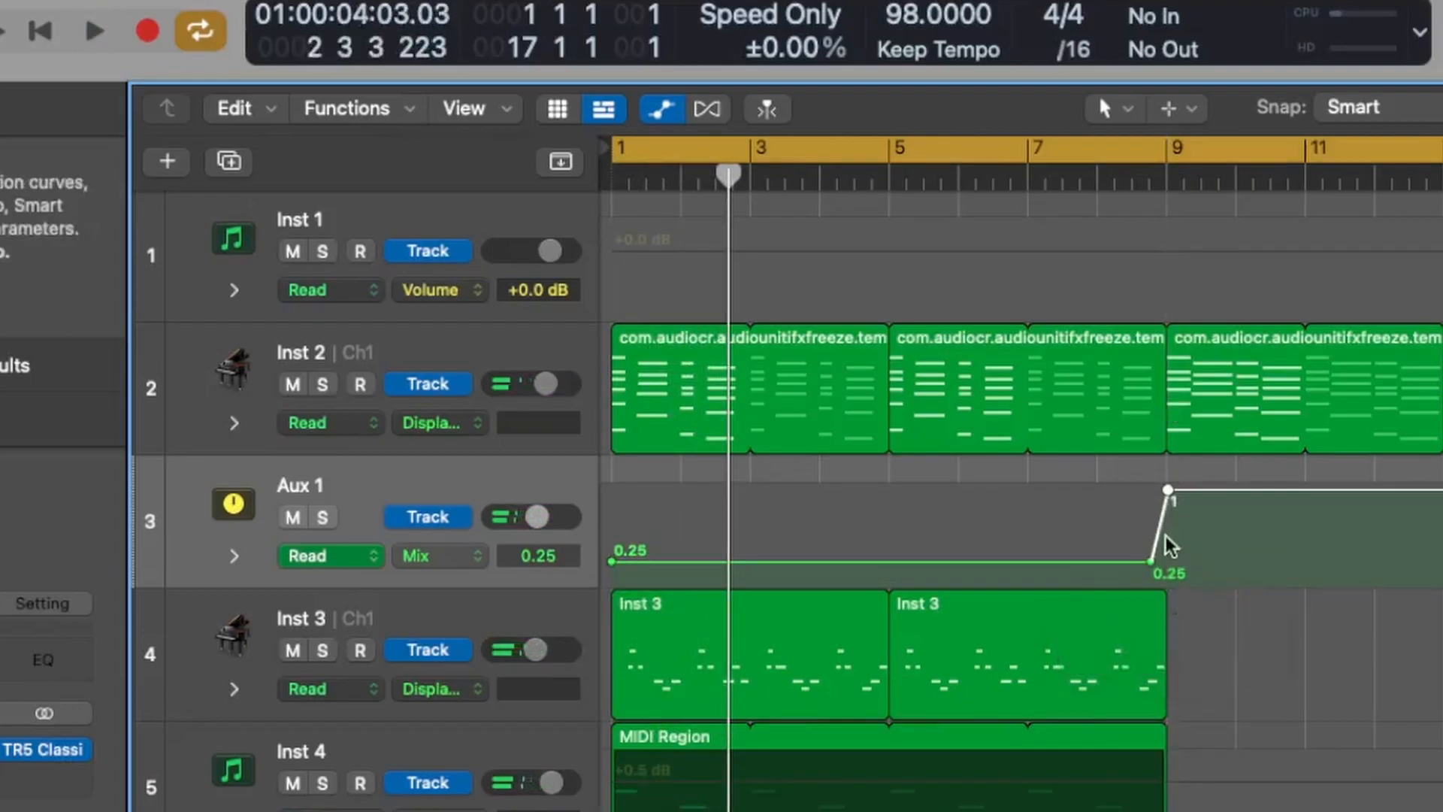
drag(1151, 562, 1165, 562)
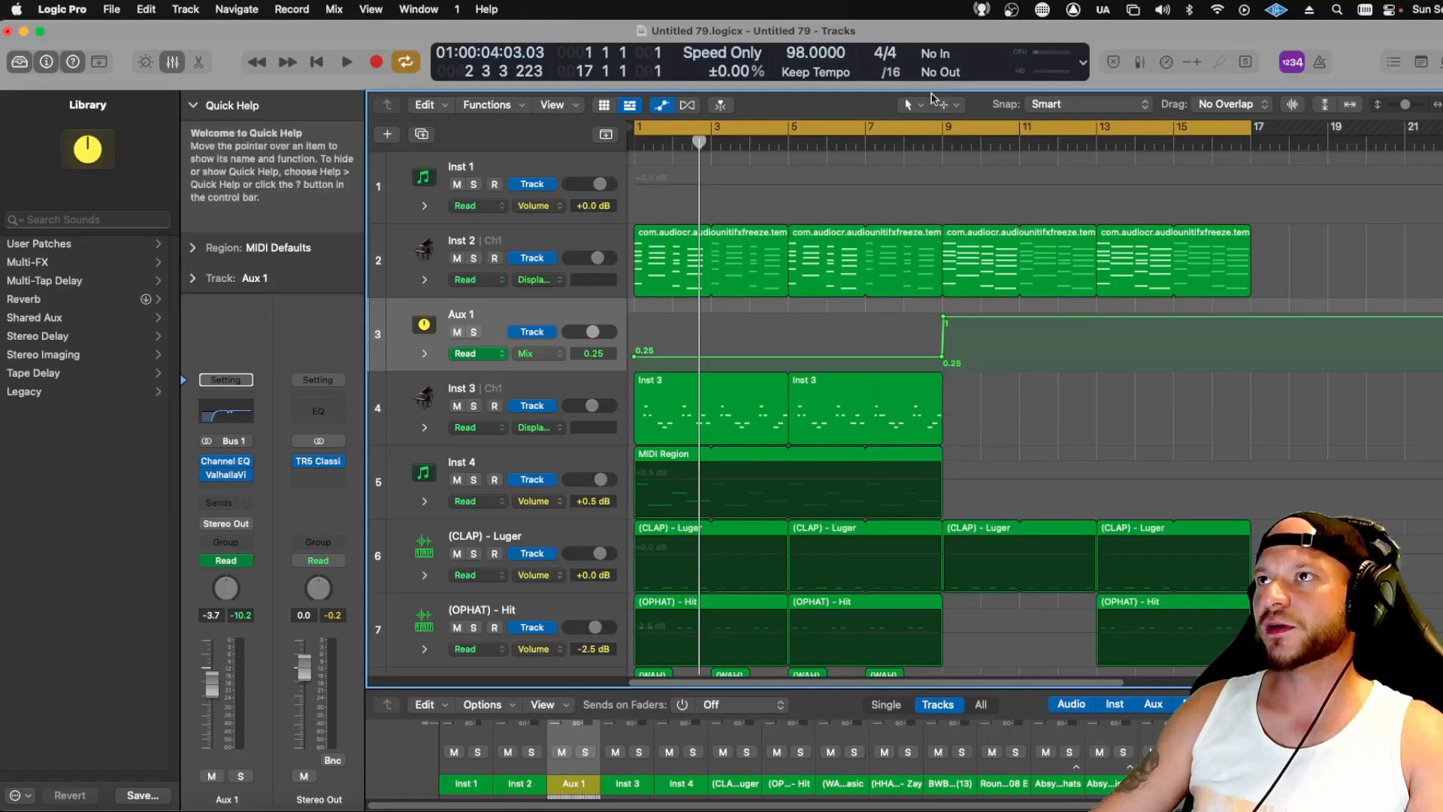
Play through the reverb automation change from about bar 8, and set a cycle range starting at bar 17
click(921, 143)
click(922, 130)
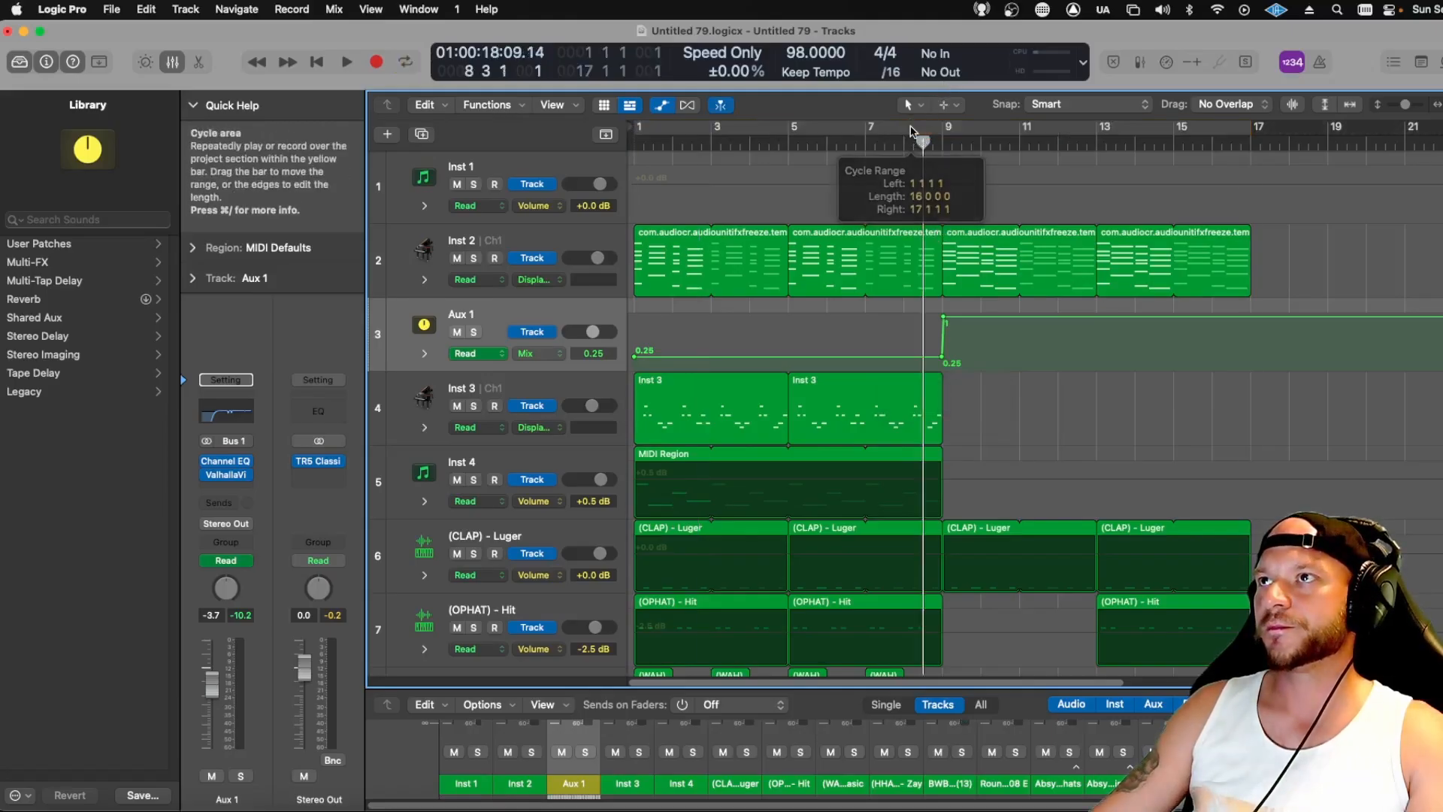
key(space)
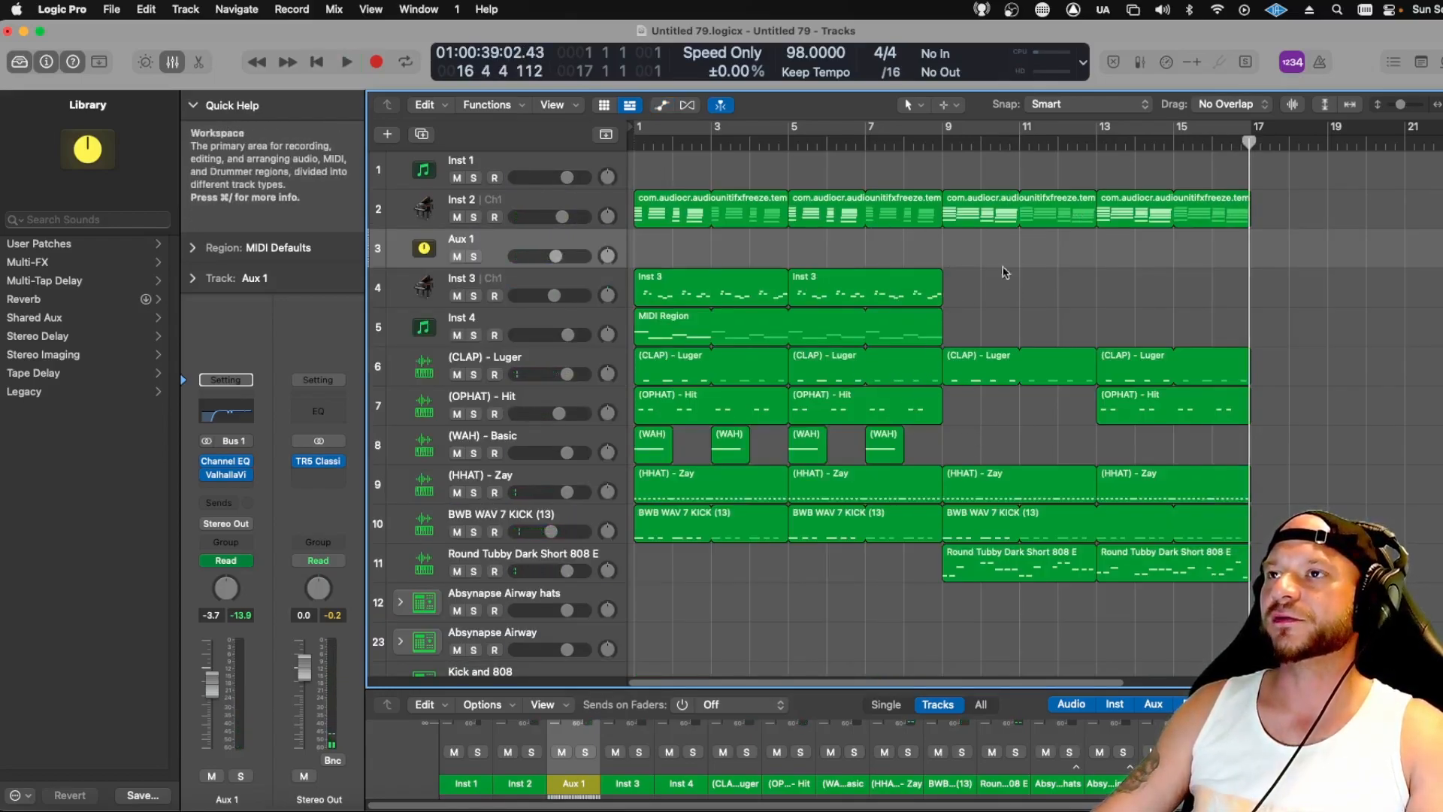
drag(1256, 128, 1431, 151)
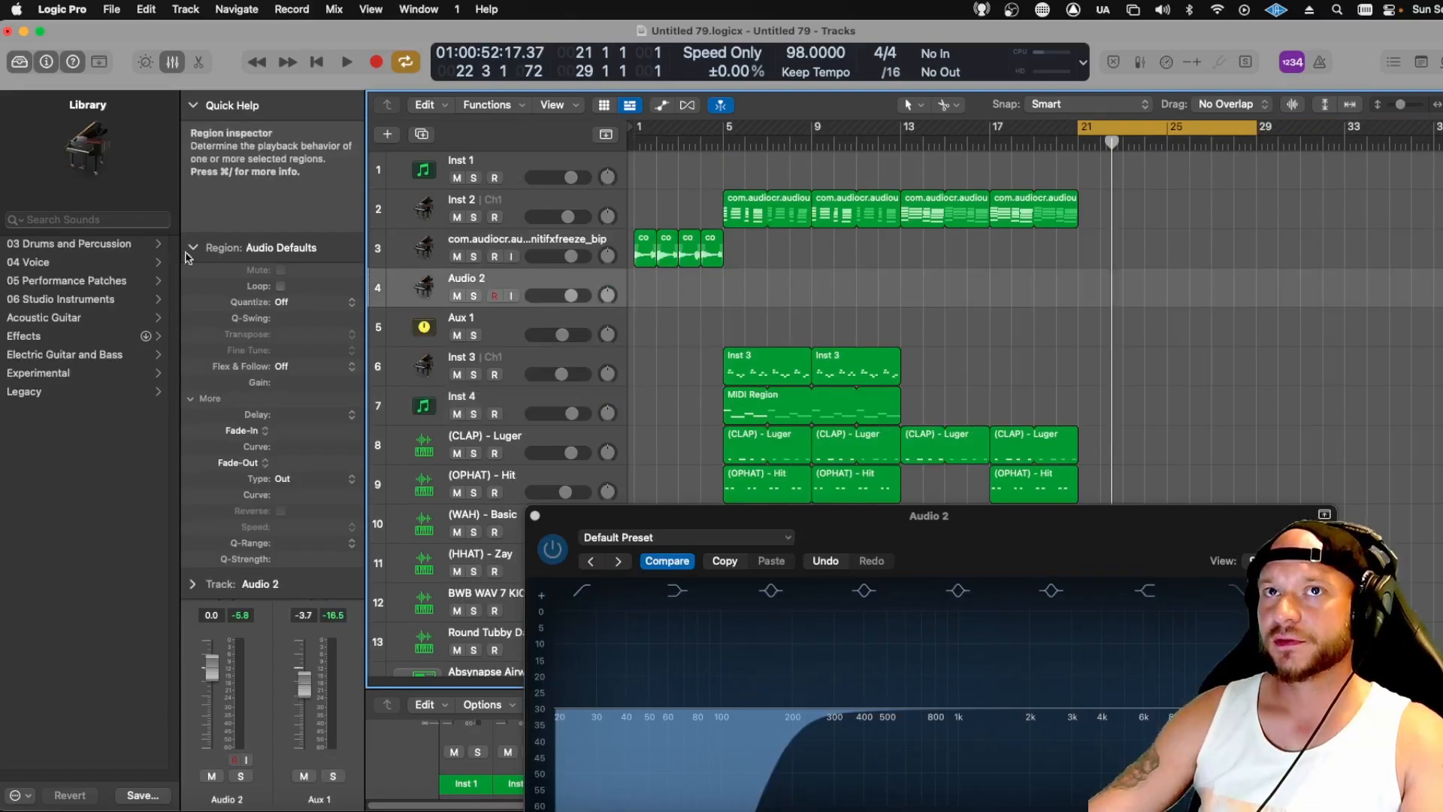
Collapse the region settings, close Omnisphere, and add a Channel EQ with a low cut to the Inst 66 track
click(193, 248)
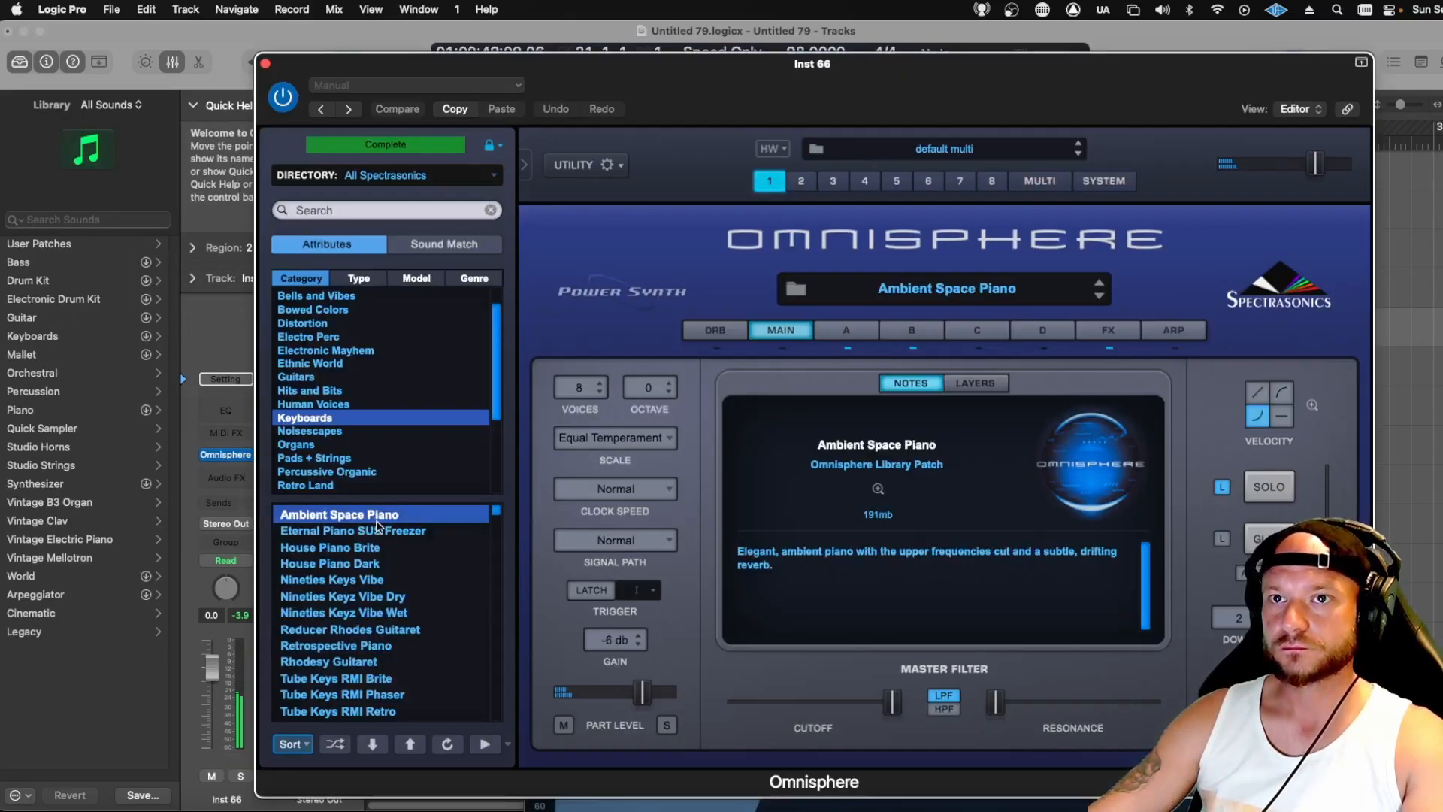
click(266, 63)
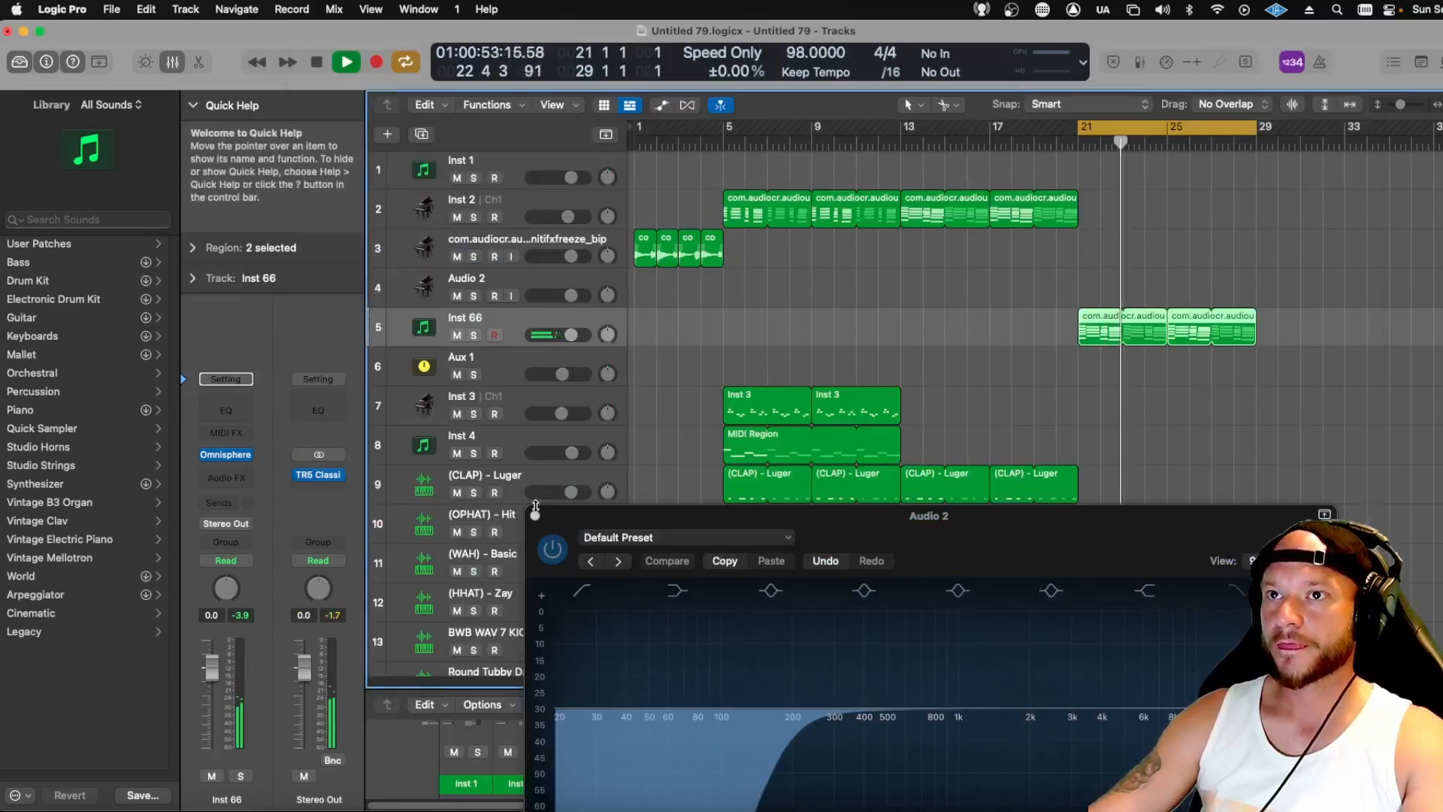
click(230, 416)
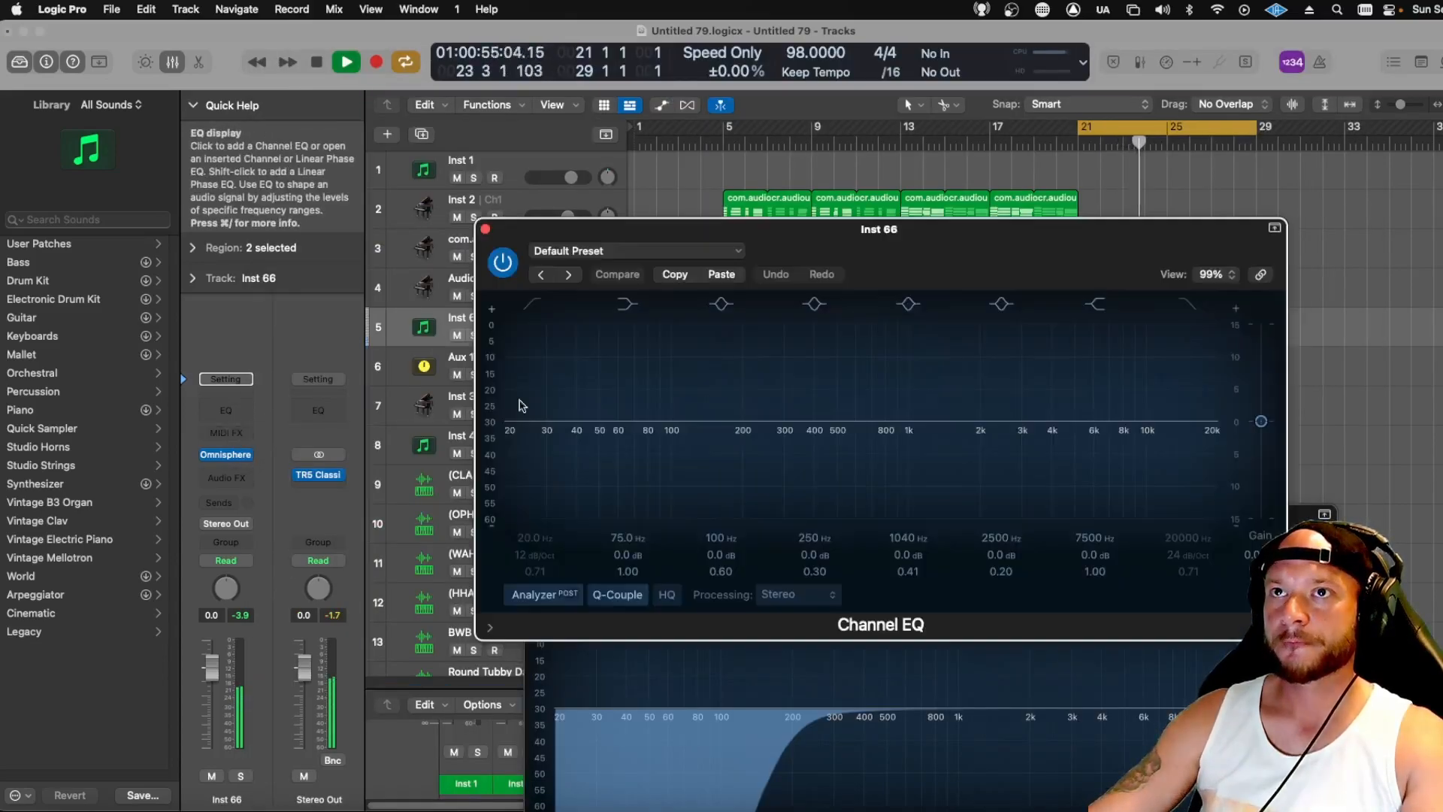
drag(535, 483, 764, 459)
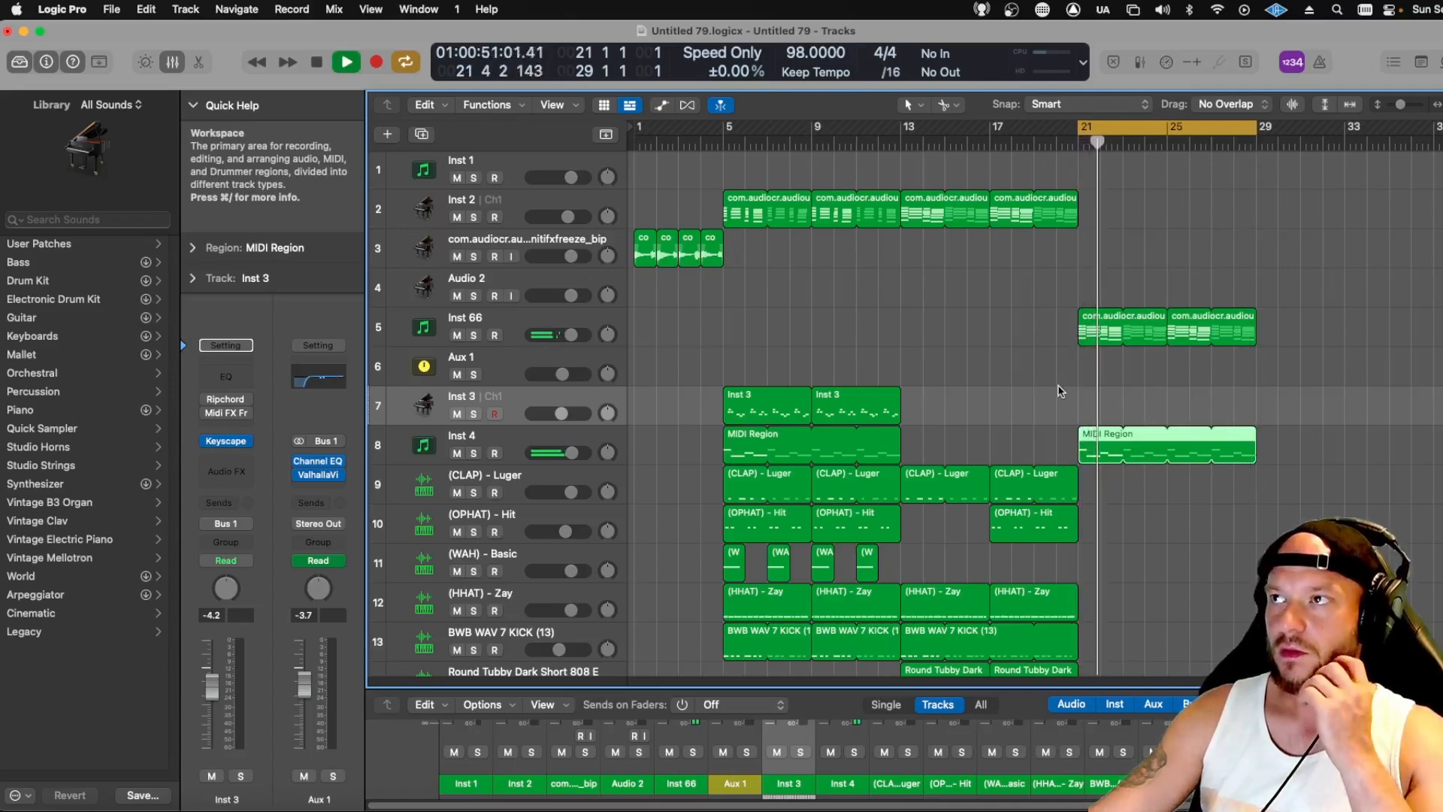
Delete the unused Absynapse Airway hats, Absynapse Airway and Kick and 808 tracks, and stop playback
scroll(994, 473, down, 2)
scroll(993, 471, down, 1)
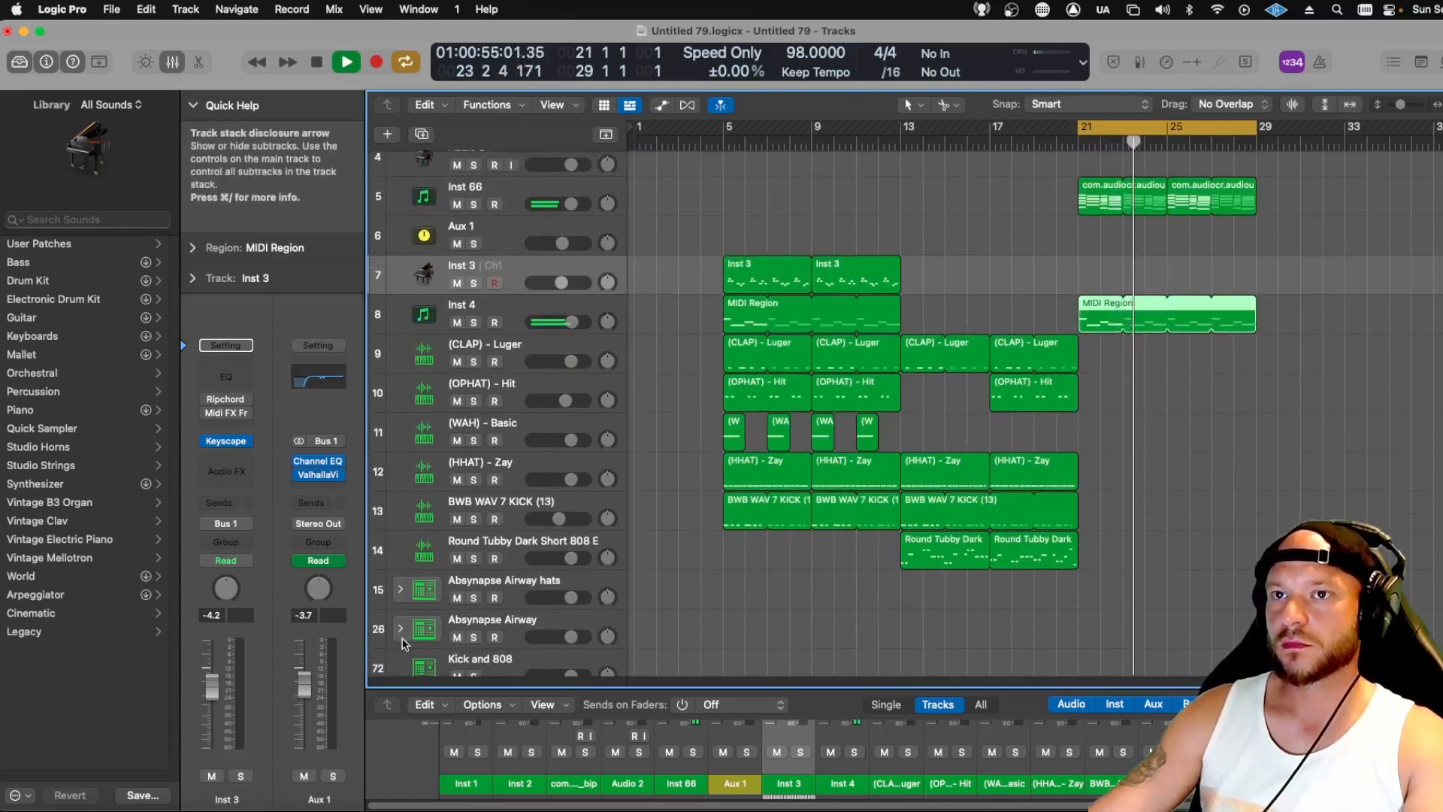
scroll(508, 577, down, 3)
scroll(508, 577, up, 6)
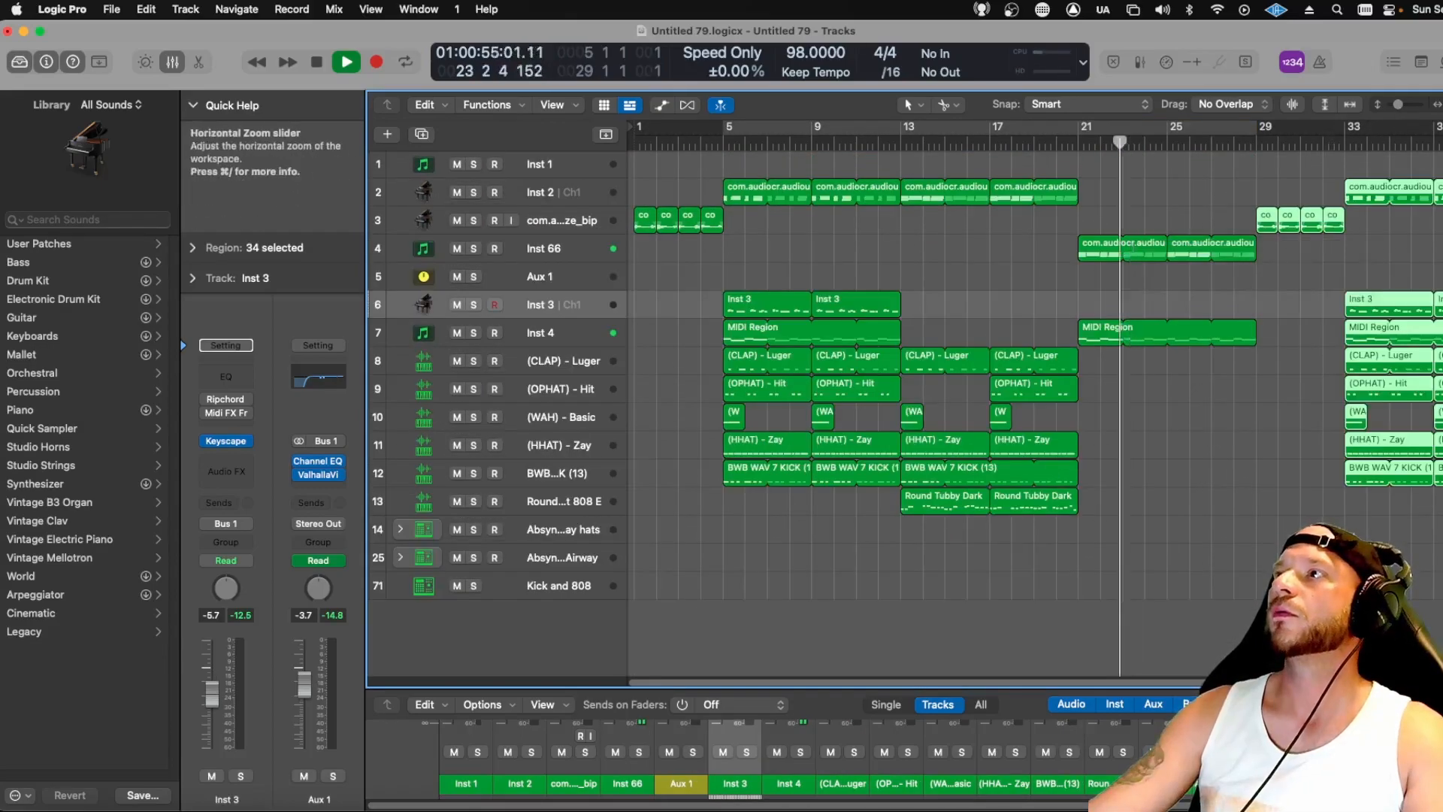
click(1440, 105)
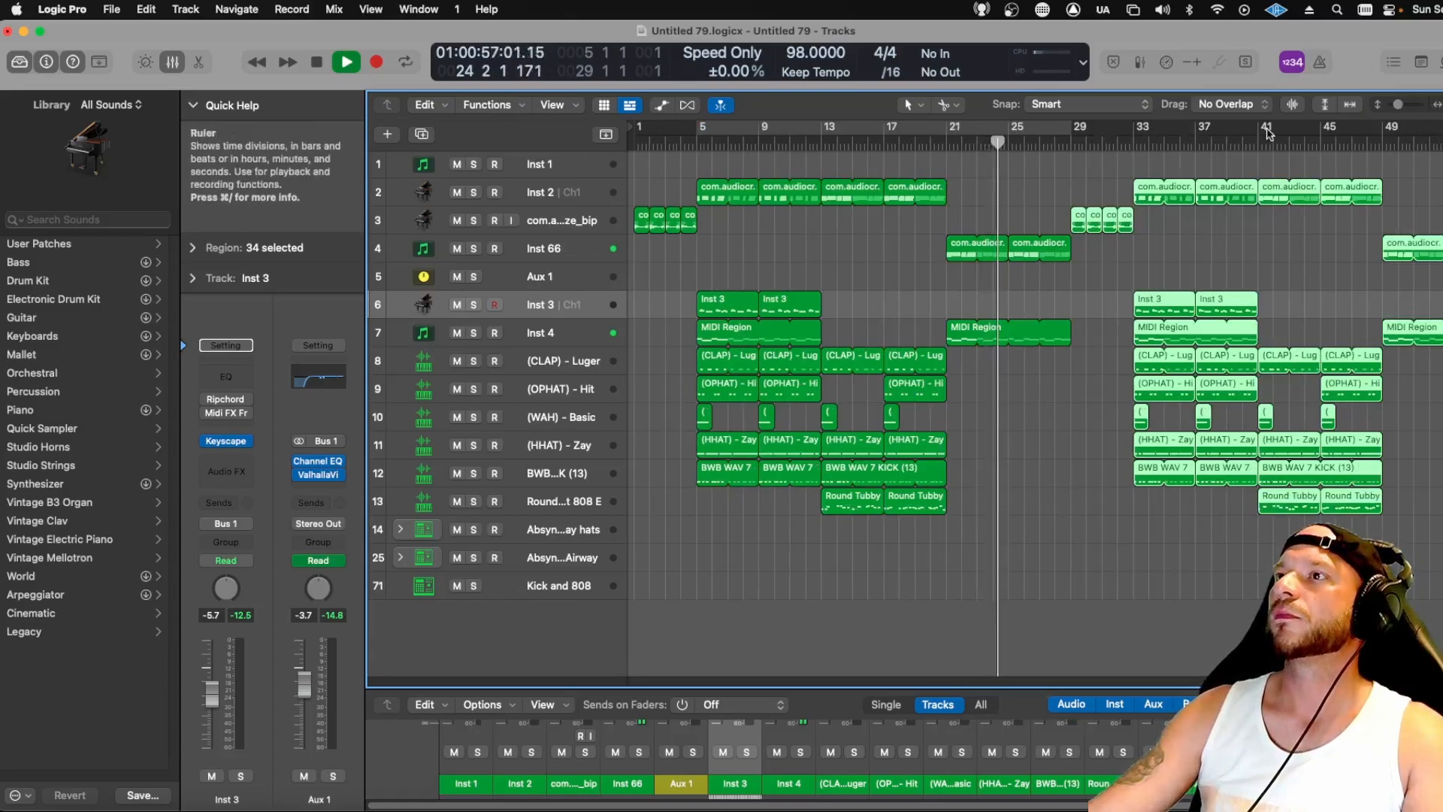
drag(1398, 106, 1396, 105)
click(599, 453)
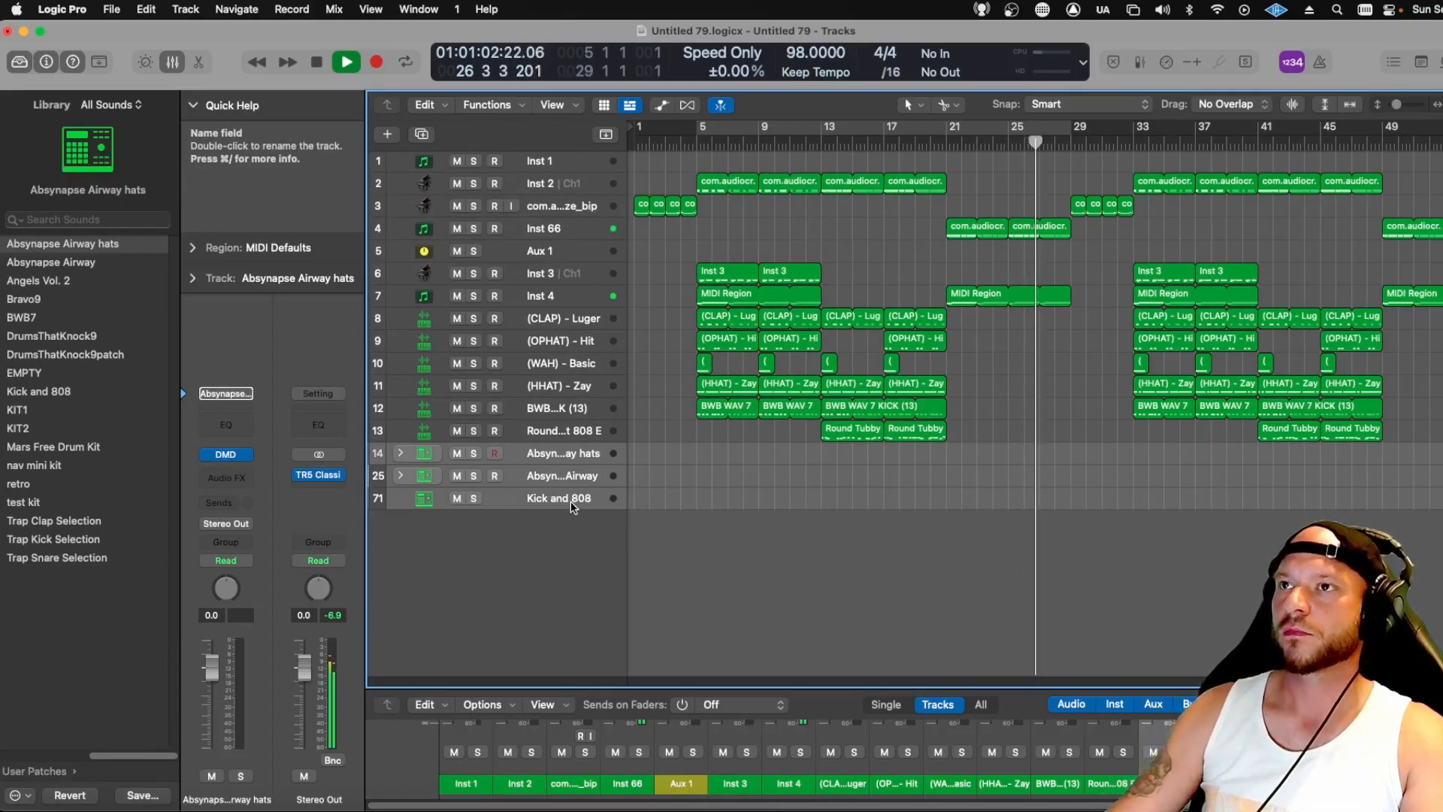
key(super+BackSpace)
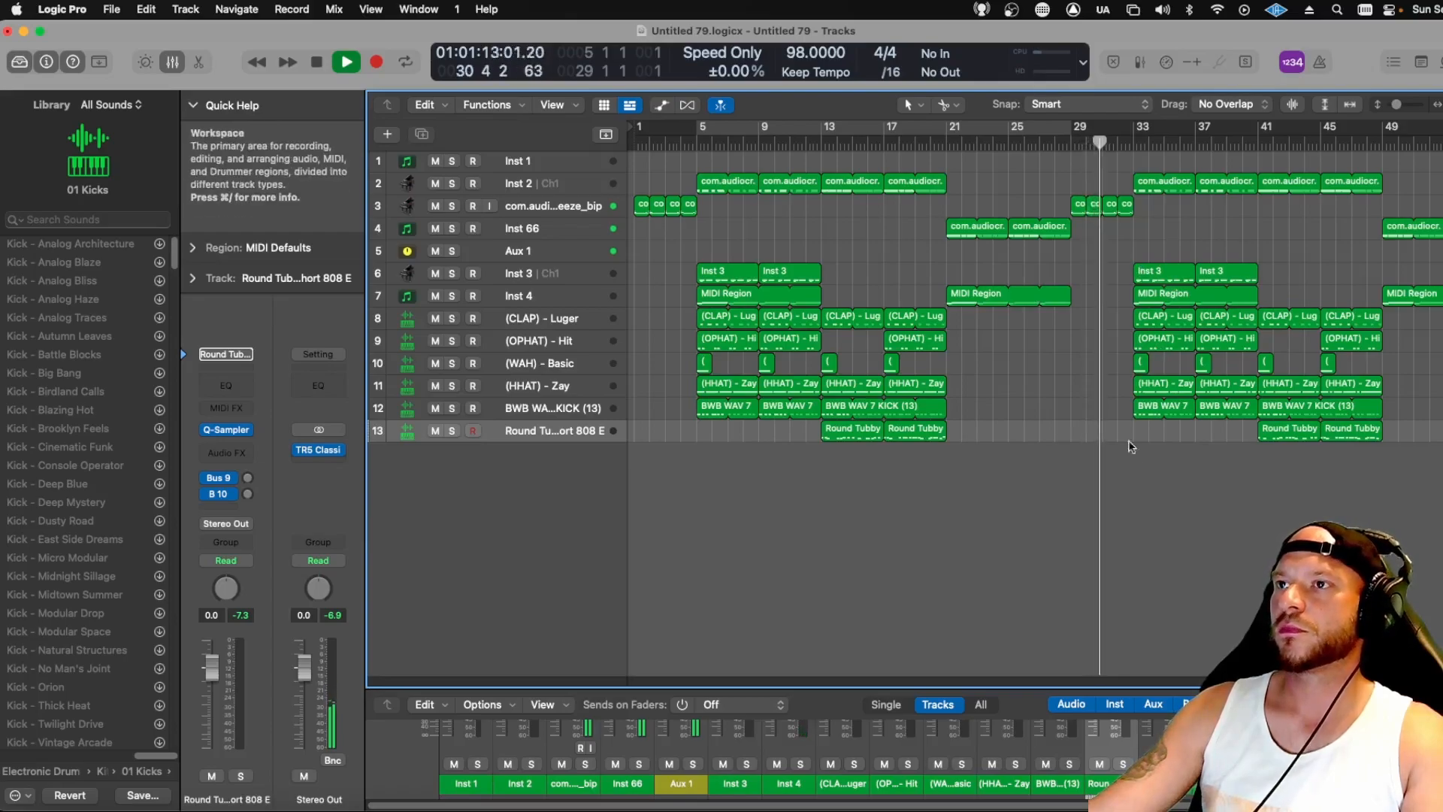
key(space)
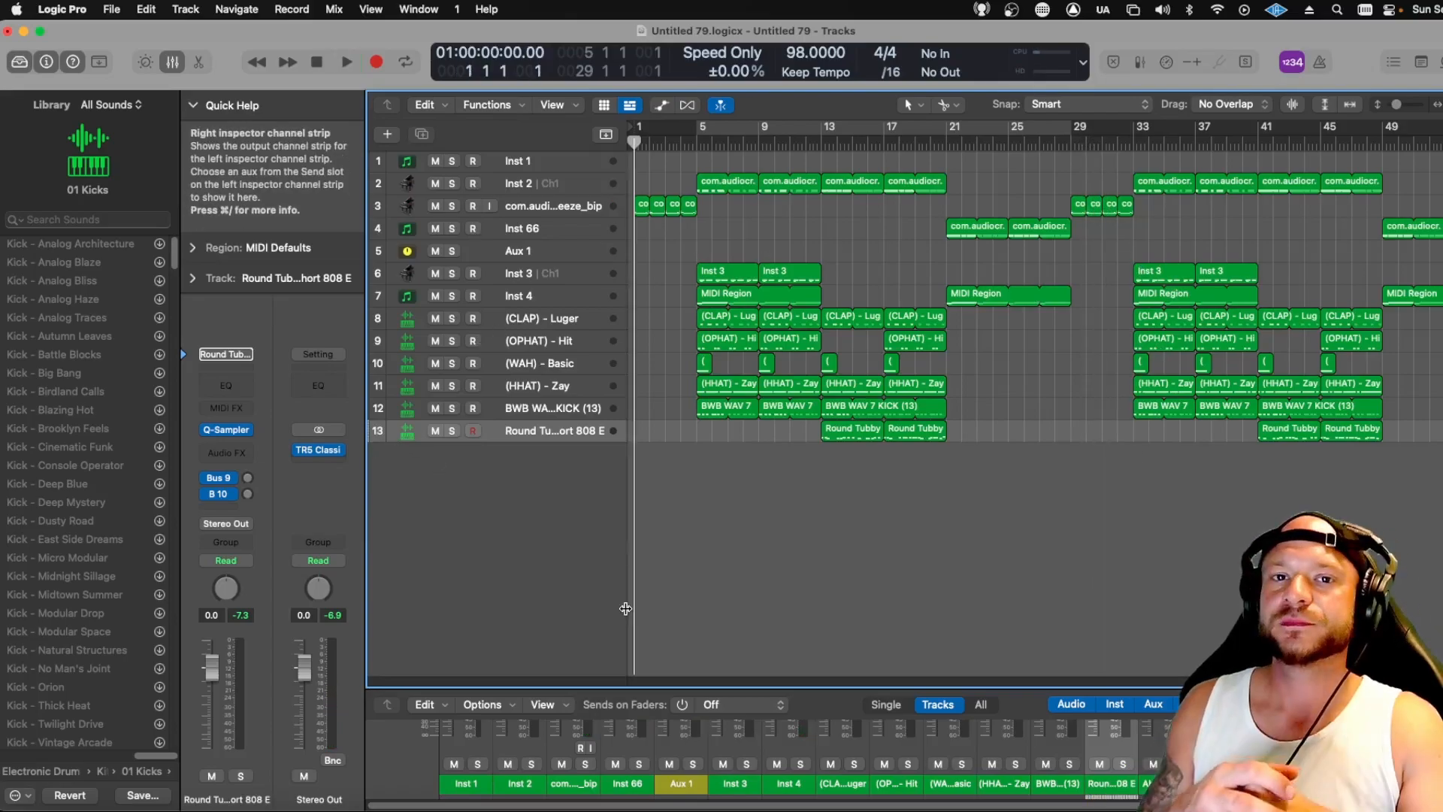